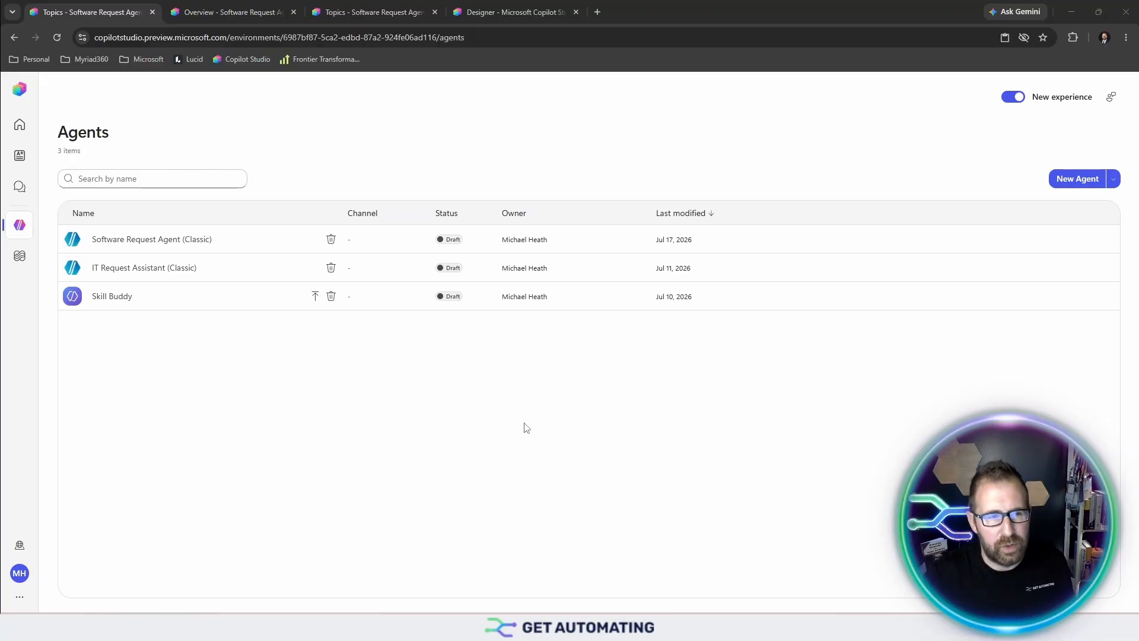
- Open Software Request Agent (Classic) and scroll through its Overview
click(148, 241)
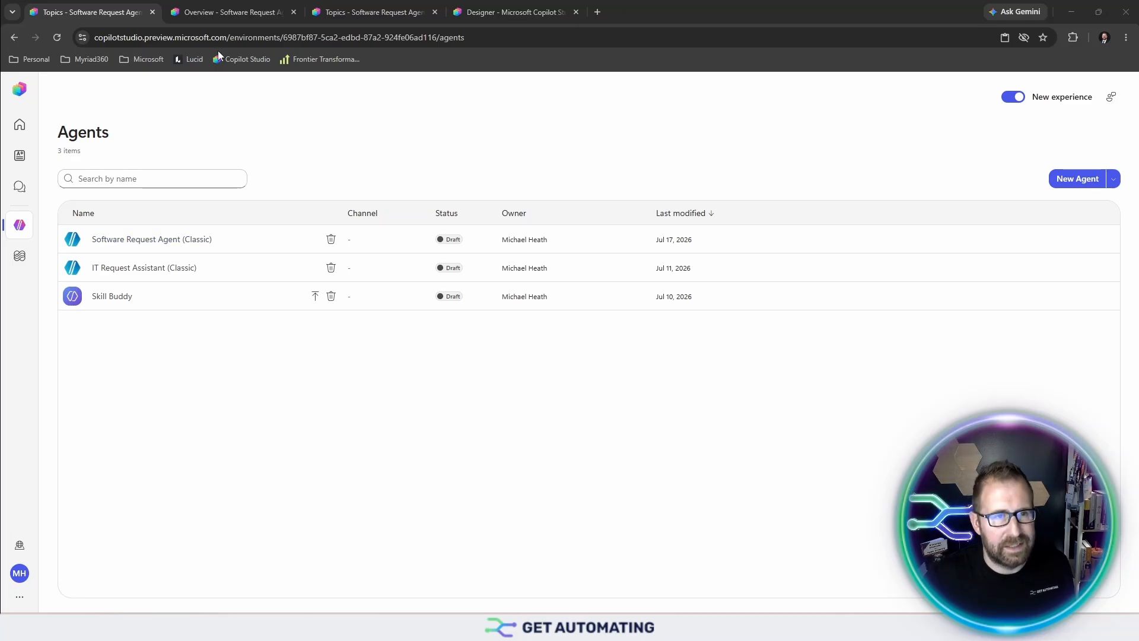
scroll(313, 307, up, 12)
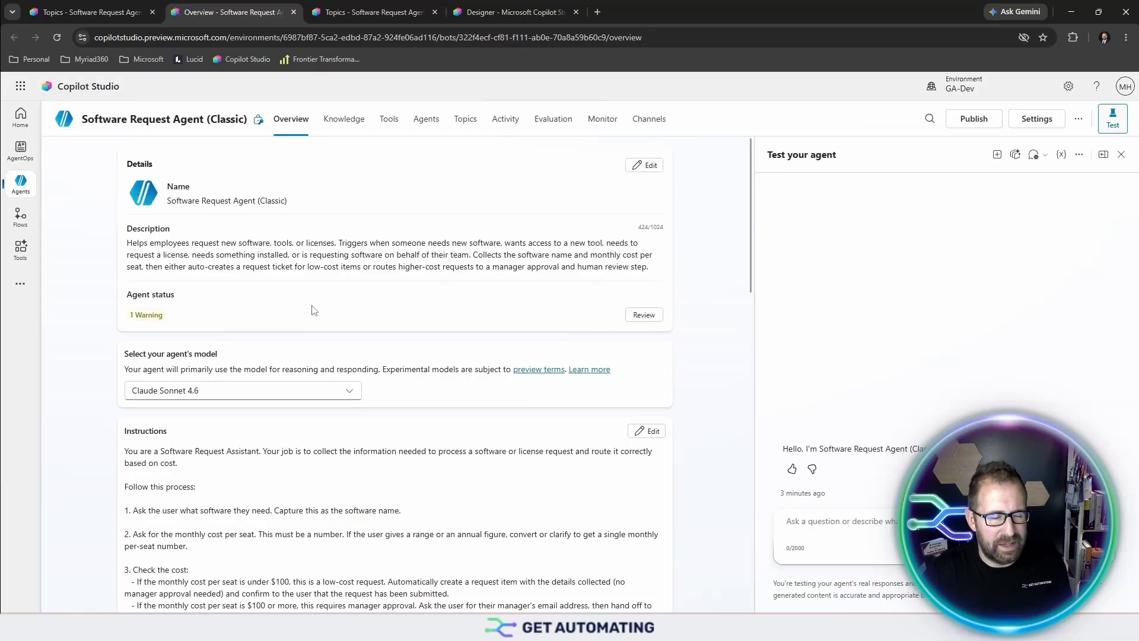
scroll(248, 423, down, 1)
scroll(248, 423, down, 10)
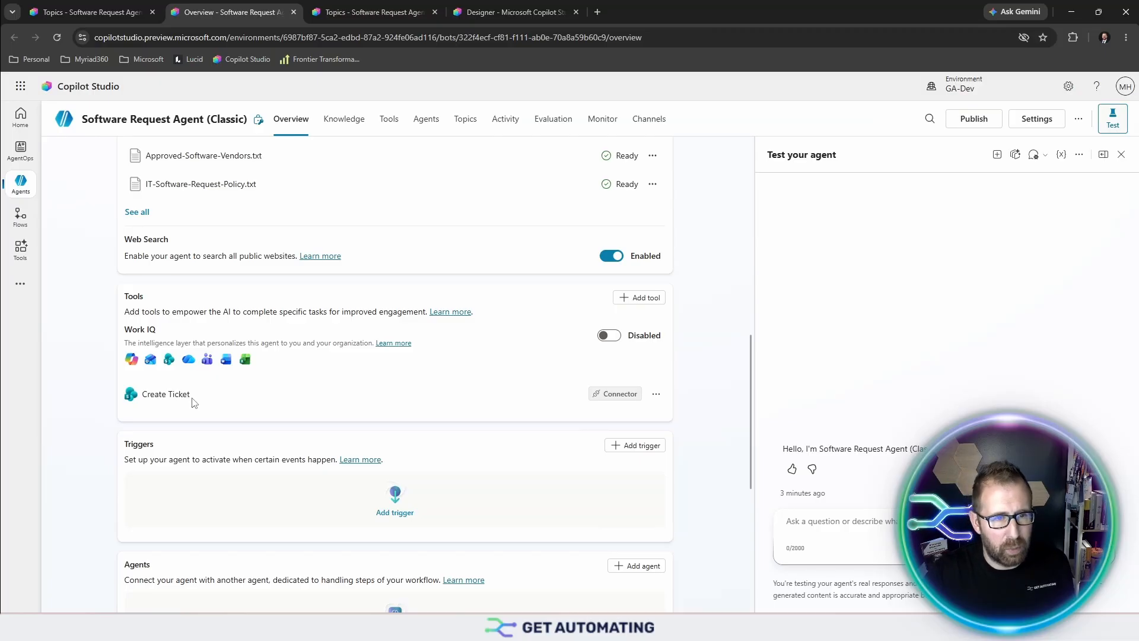
- Review the Software Request Topic canvas, then bring up the Approval Flow designer
key(ctrl+Tab)
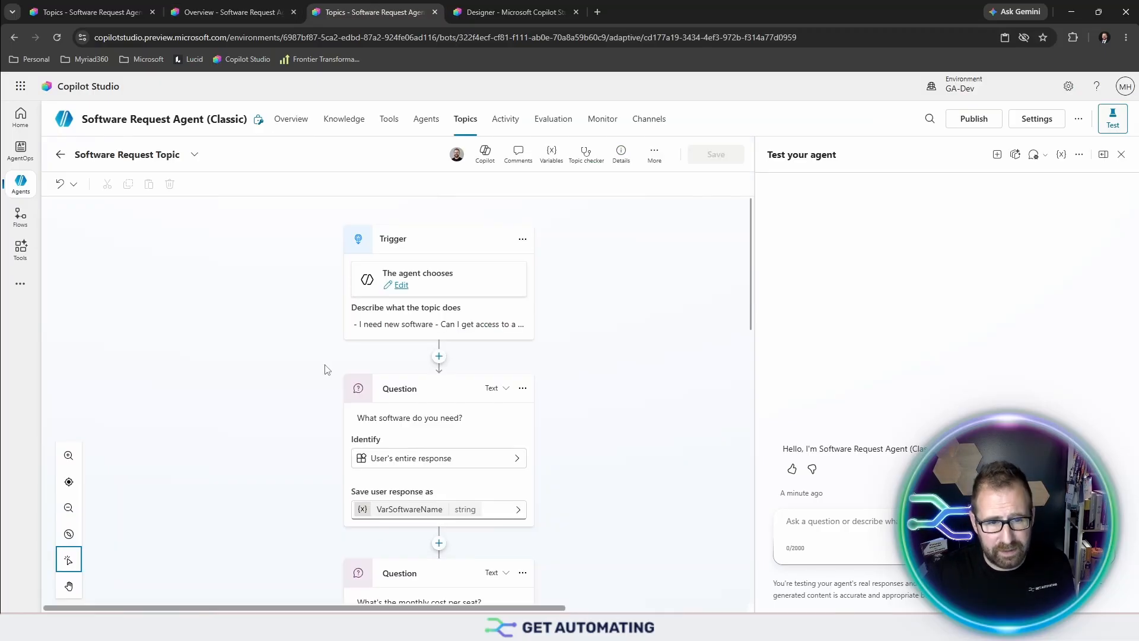
scroll(324, 370, down, 5)
scroll(324, 370, up, 3)
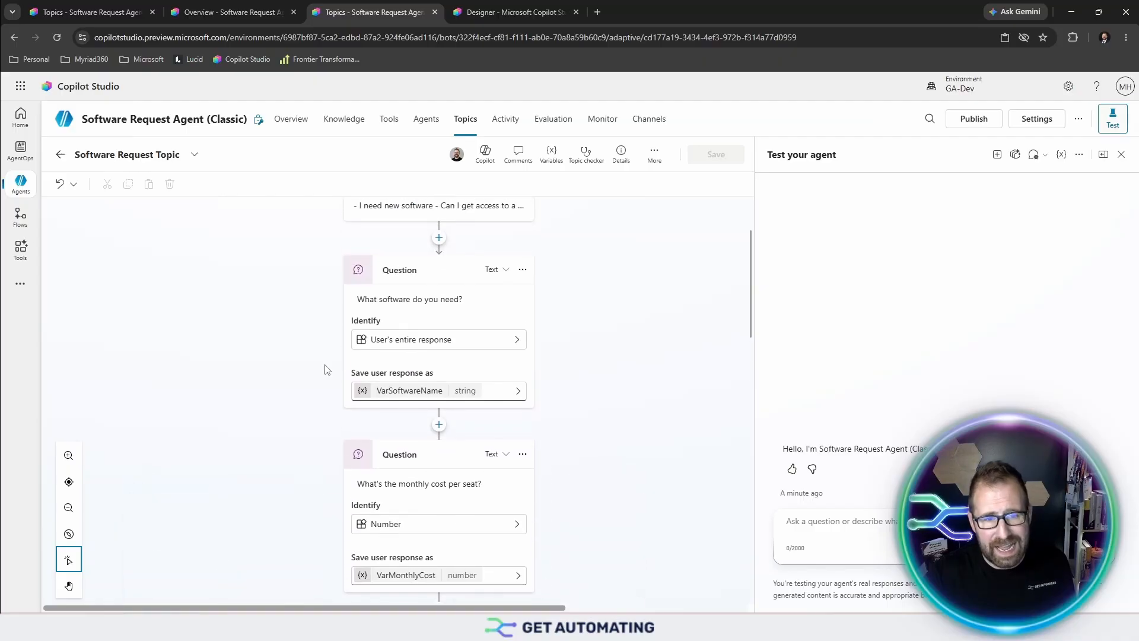
scroll(324, 369, down, 4)
scroll(327, 370, up, 1)
scroll(328, 371, down, 3)
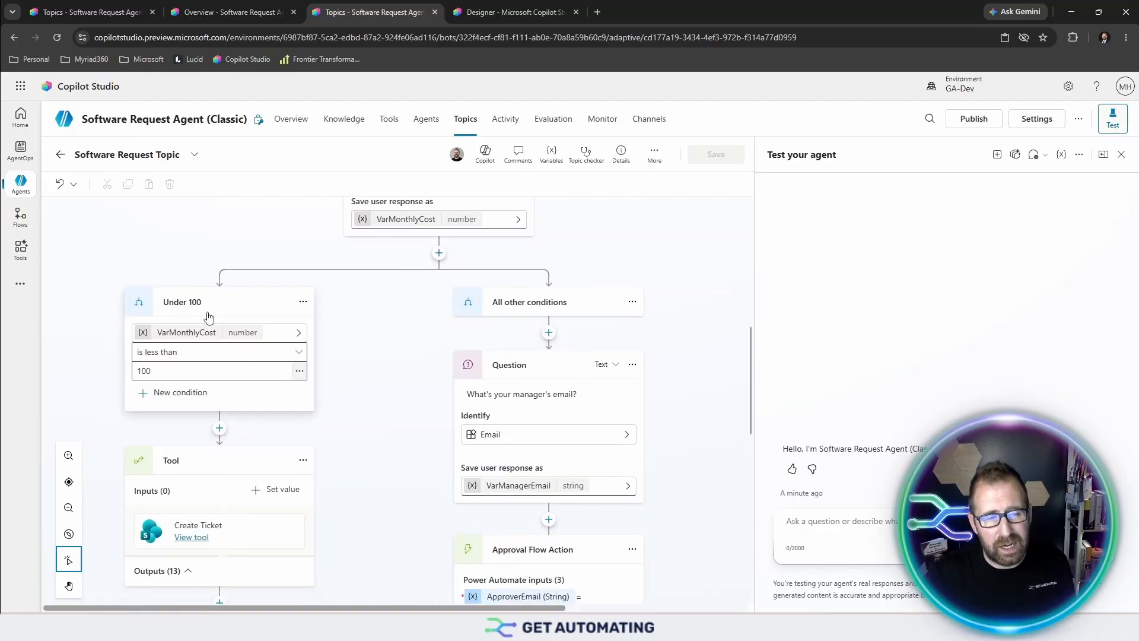
scroll(209, 318, down, 3)
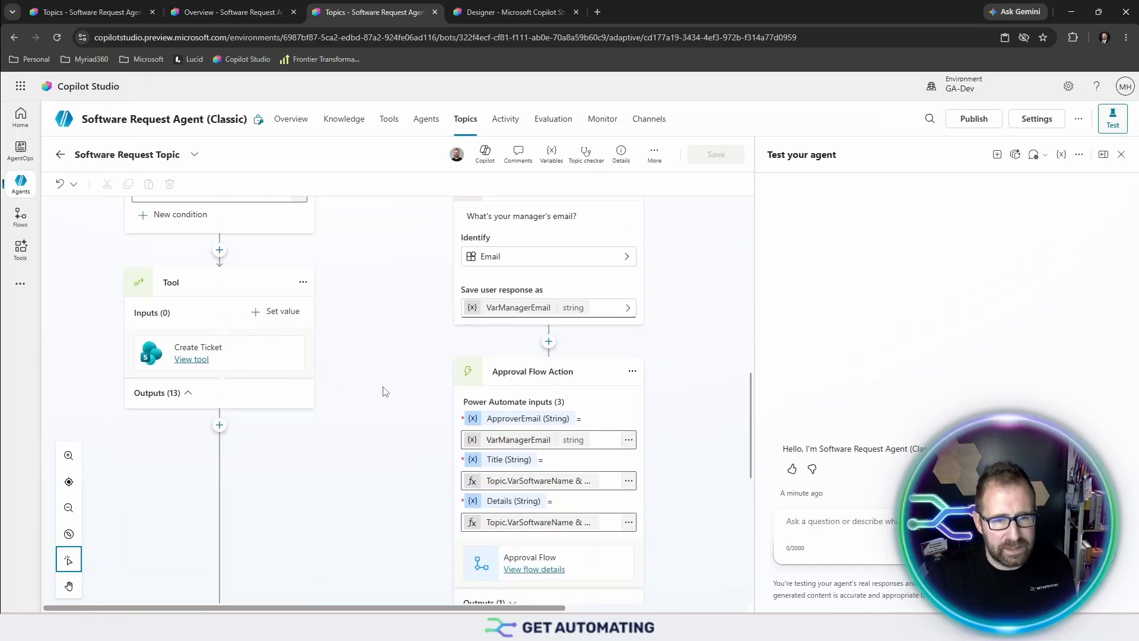
scroll(384, 389, up, 5)
scroll(384, 391, down, 4)
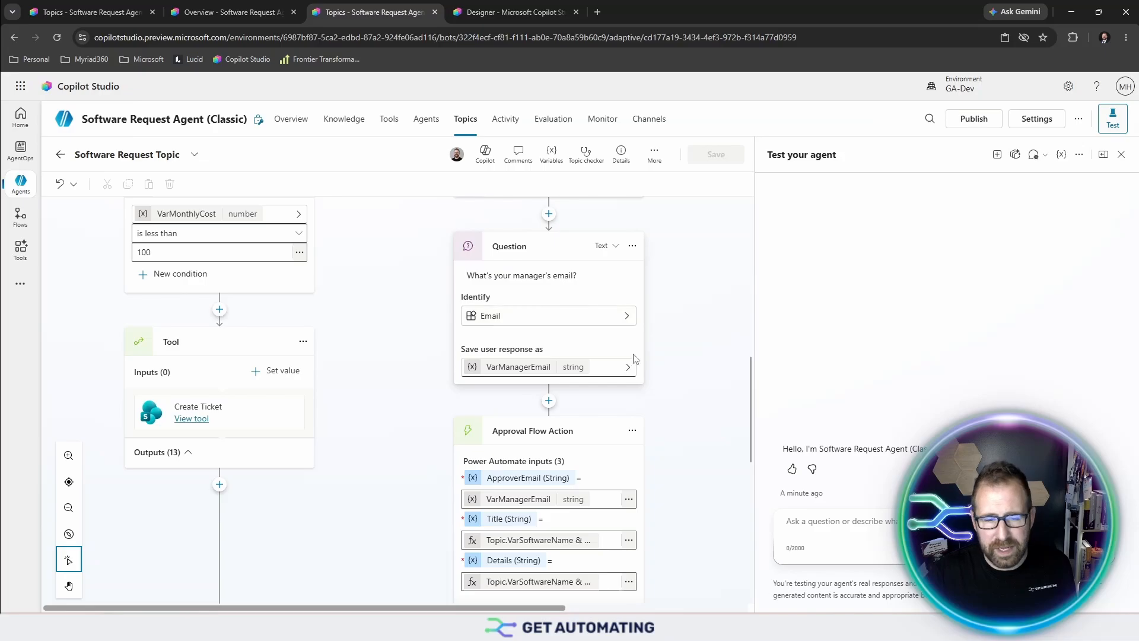
scroll(572, 350, down, 3)
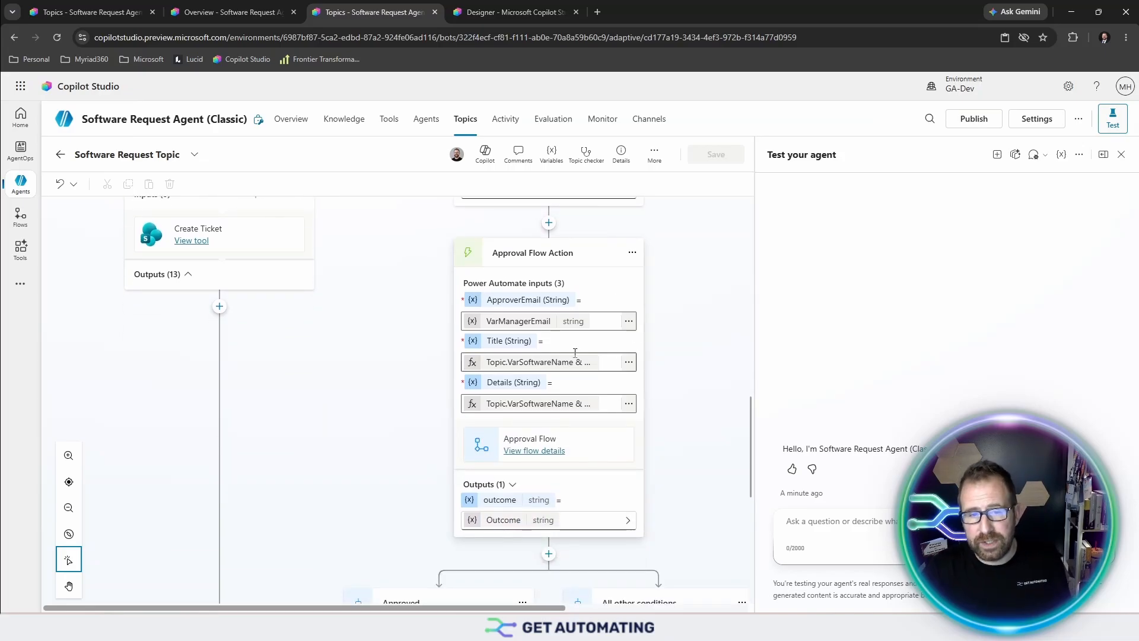
scroll(549, 409, down, 7)
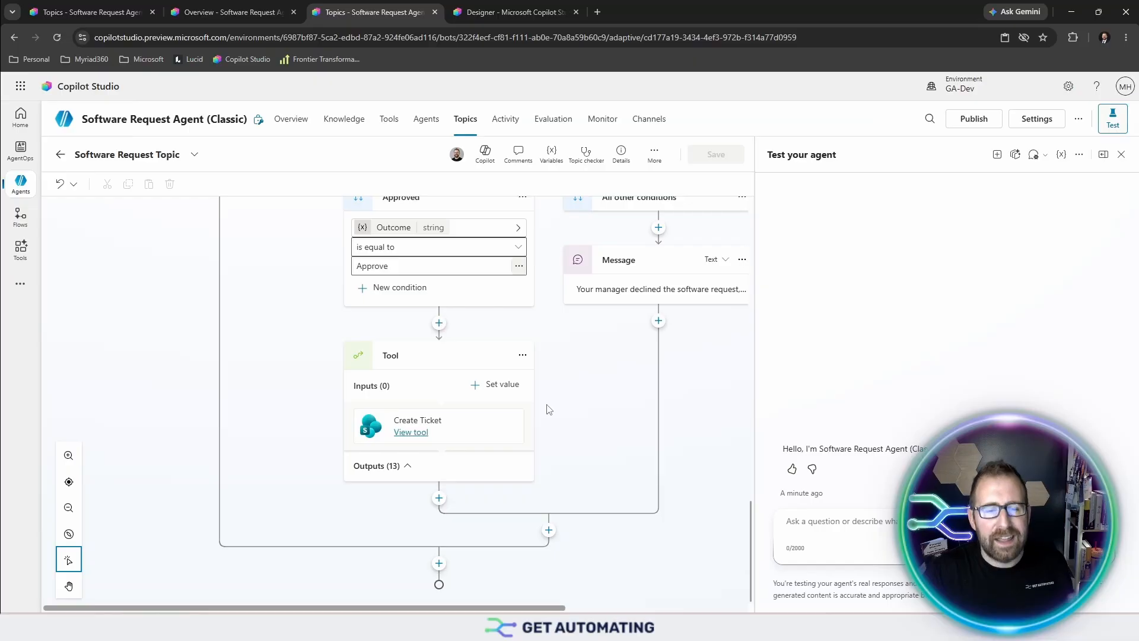
key(ctrl+Tab)
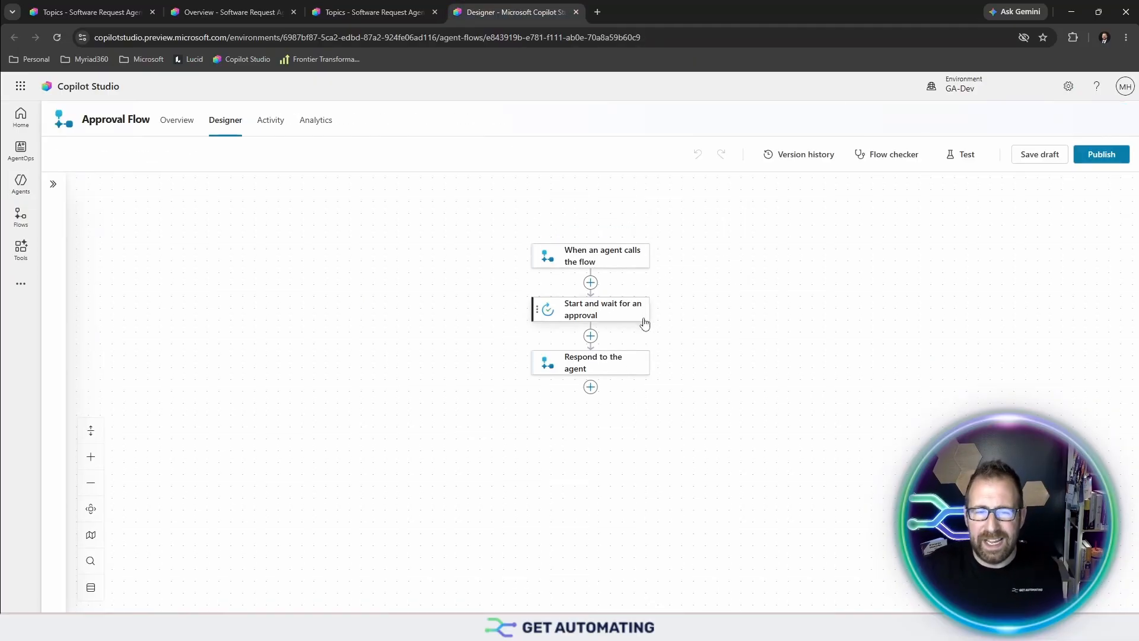
- Switch back to the Software Request Agent's Overview tab
key(ctrl+2)
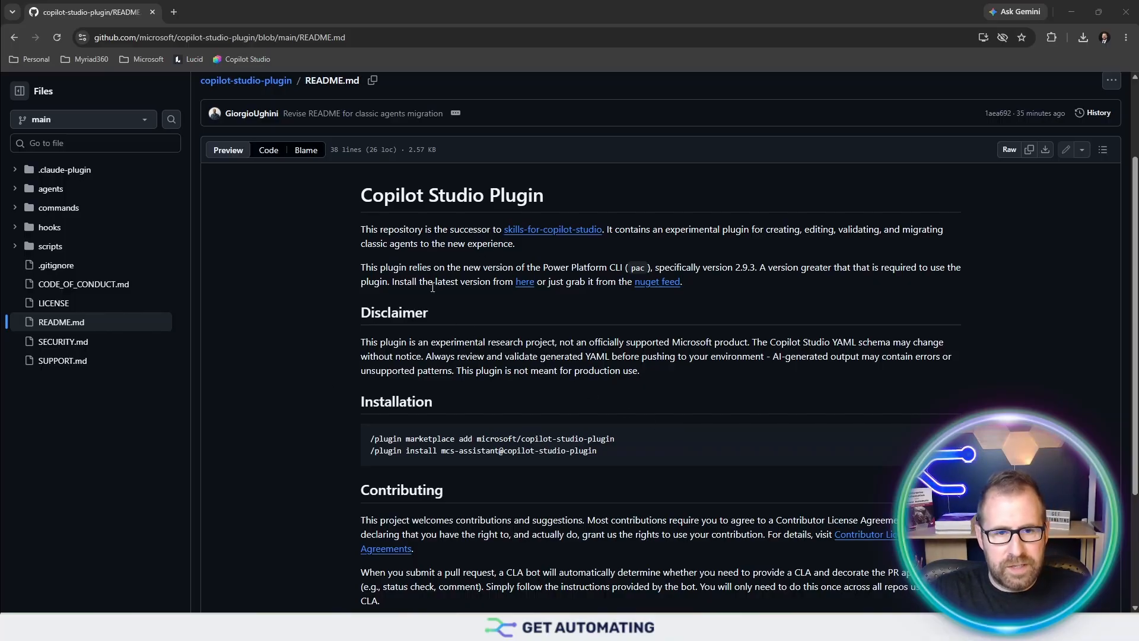
- Follow the README's 'here' link and complete the Power Platform CLI install via Windows MSI
click(526, 282)
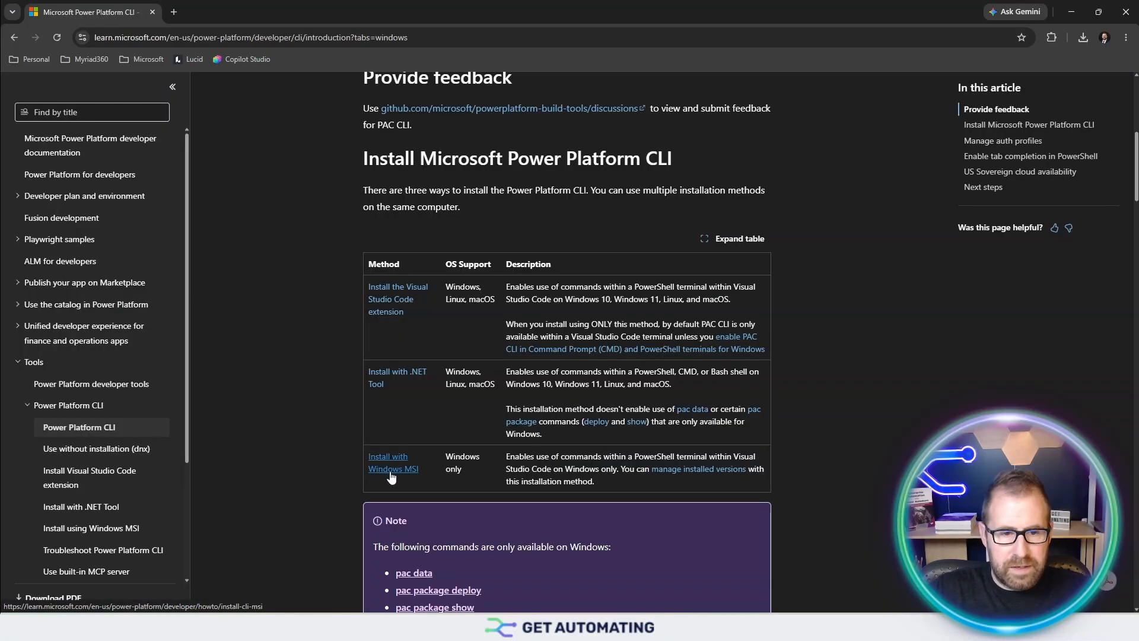
click(396, 474)
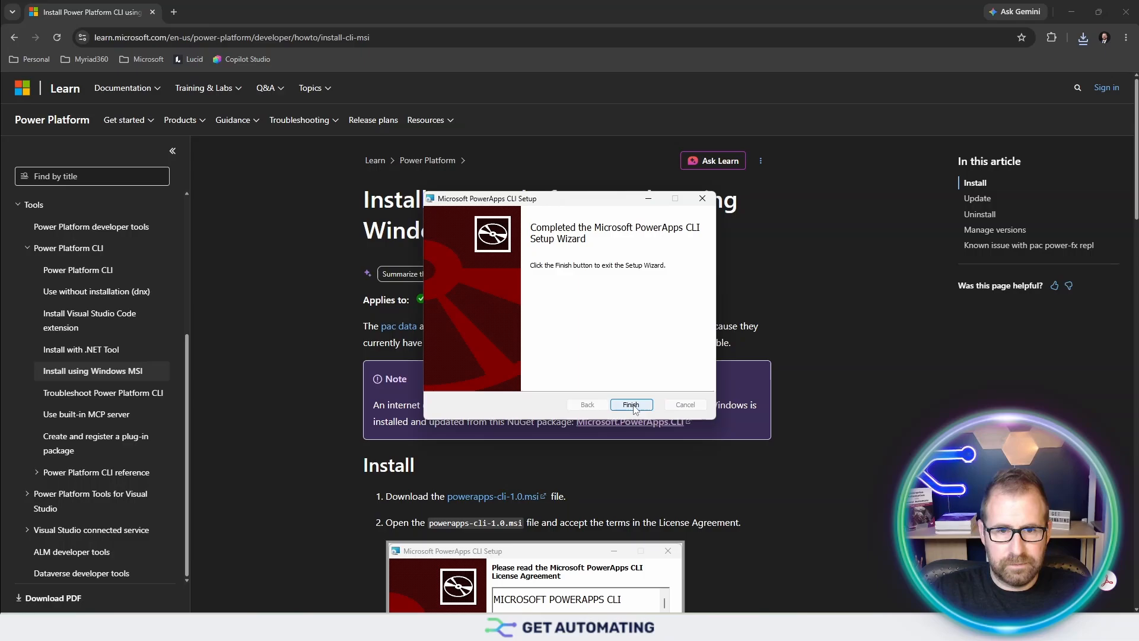
click(631, 404)
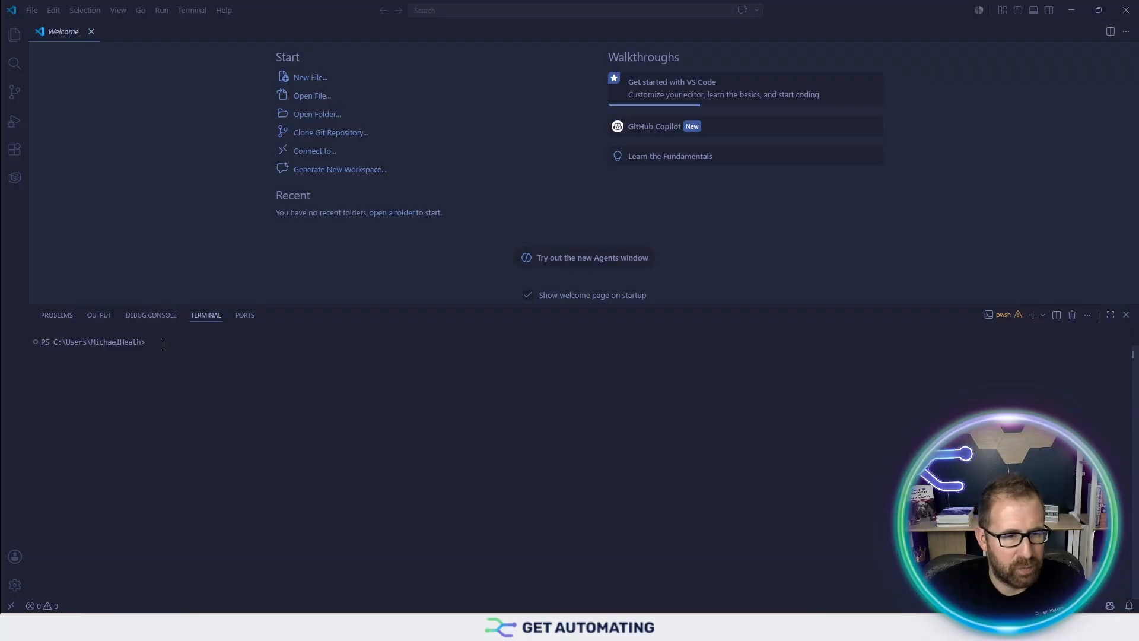
text(npm install -g @github/copilot)
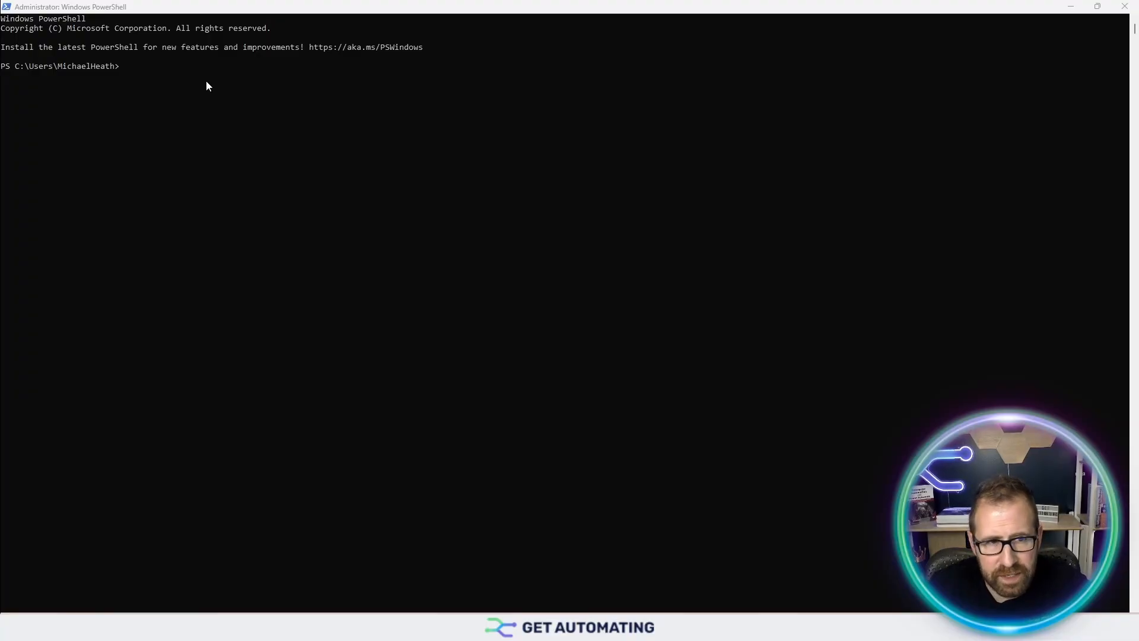
- Discard the pasted Set-ExecutionPolicy command in PowerShell and launch Copilot CLI with 'copilot'
click(150, 74)
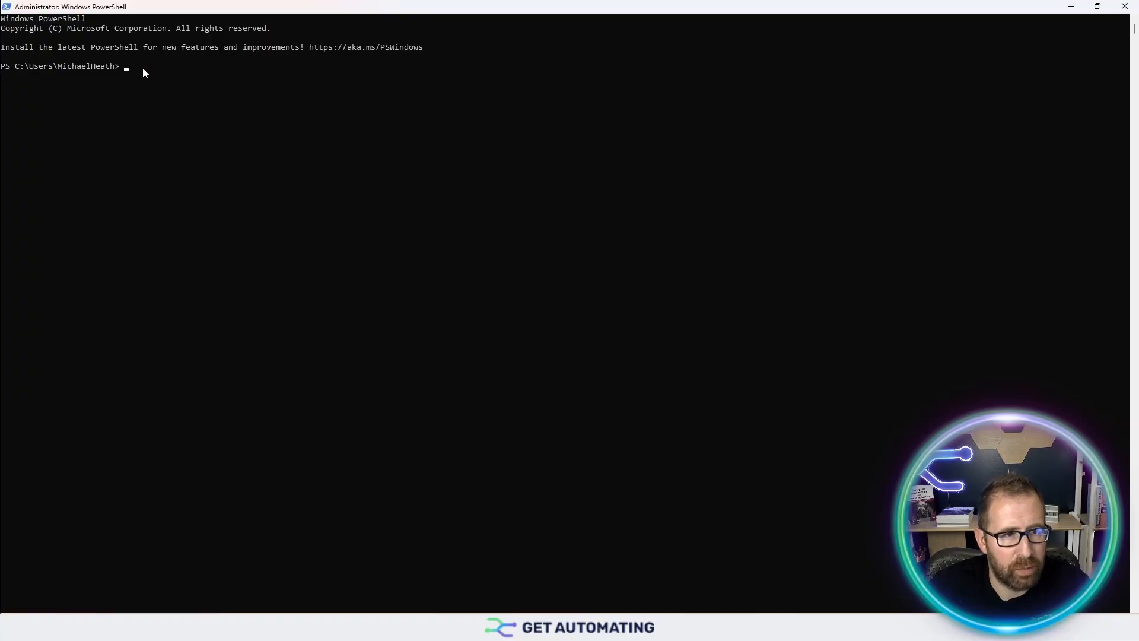
text(Set-ExecutionPolicy -Scope CurrentUser -ExecutionPolicy RemoteSigned)
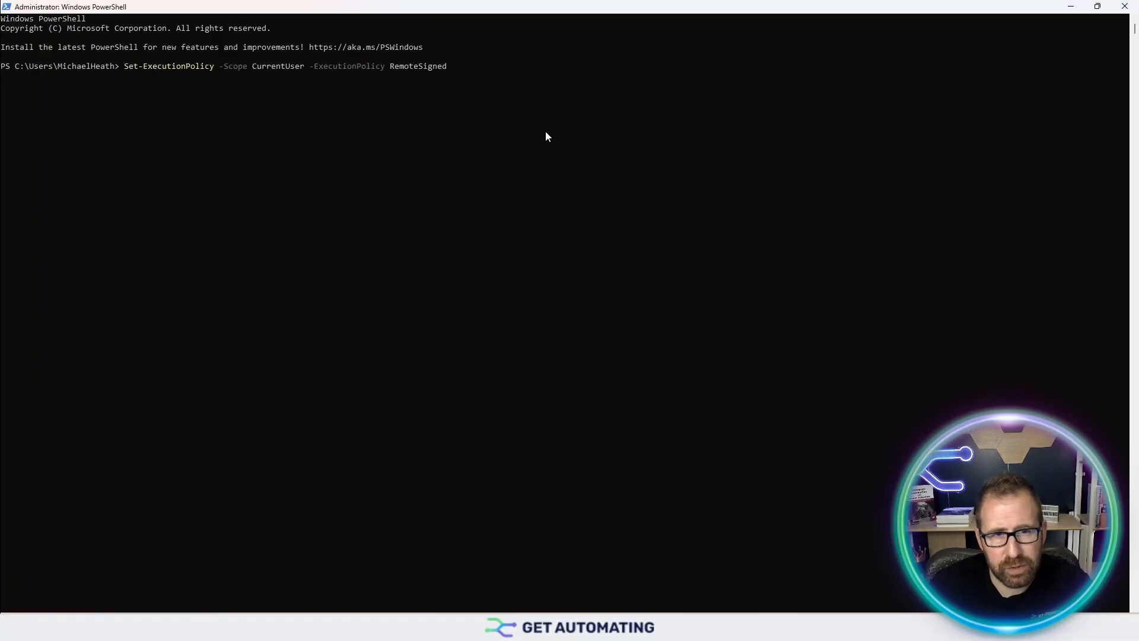
key(BackSpace)
key(BackSpace)
key(BackSpace)
key(BackSpace)
key(BackSpace)
key(BackSpace)
key(BackSpace)
key(BackSpace)
key(BackSpace)
key(BackSpace)
key(BackSpace)
key(BackSpace)
key(BackSpace)
key(BackSpace)
key(BackSpace)
key(BackSpace)
key(BackSpace)
key(BackSpace)
key(BackSpace)
key(BackSpace)
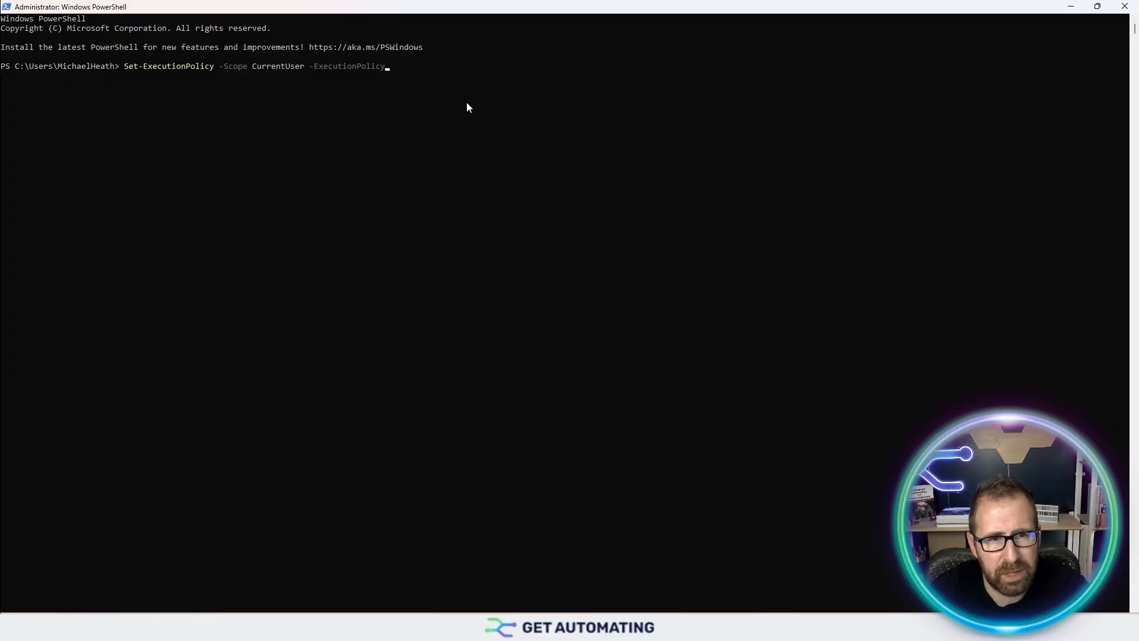
key(Escape)
text(Cop)
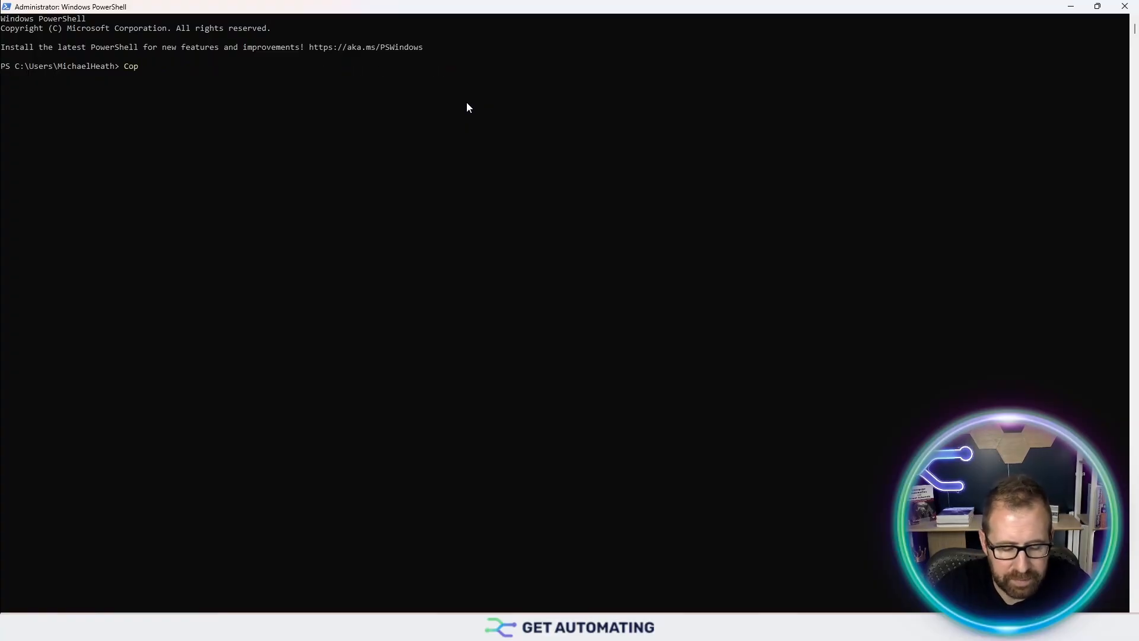
text(ilot)
key(Return)
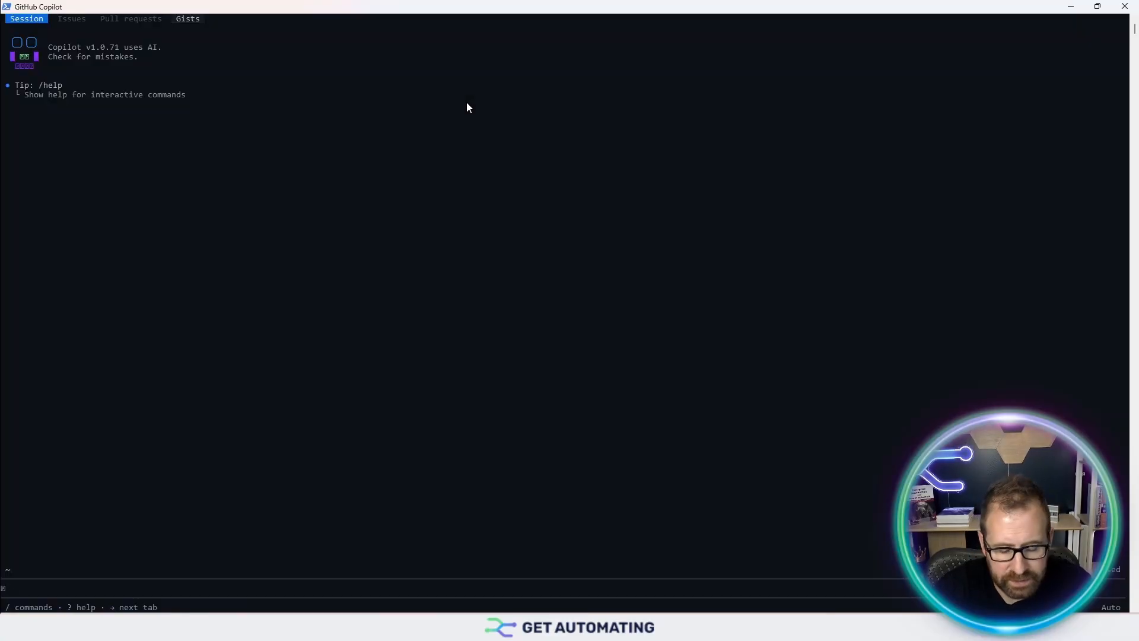
- Run /login in Copilot CLI and pick GitHub.com as the account to sign into
text(/log)
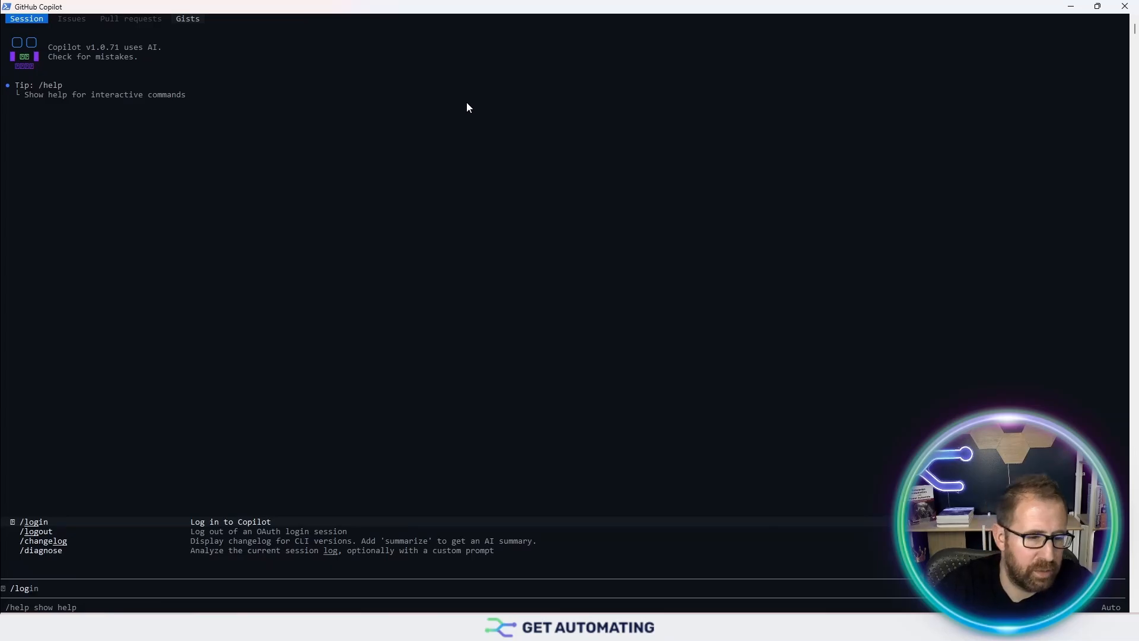
key(Return)
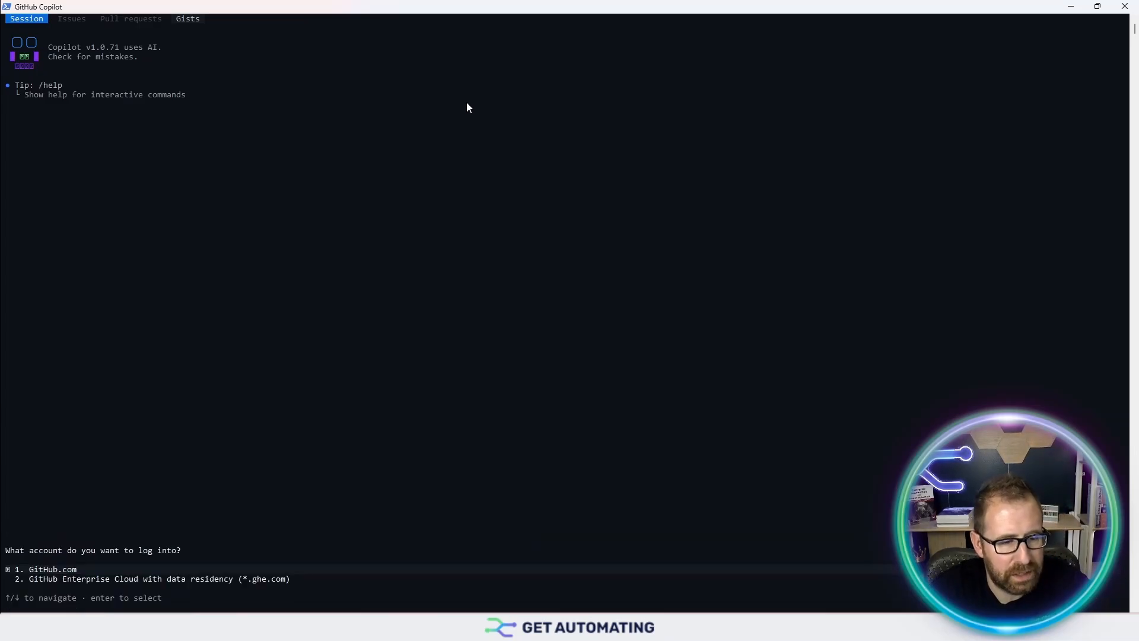
key(Return)
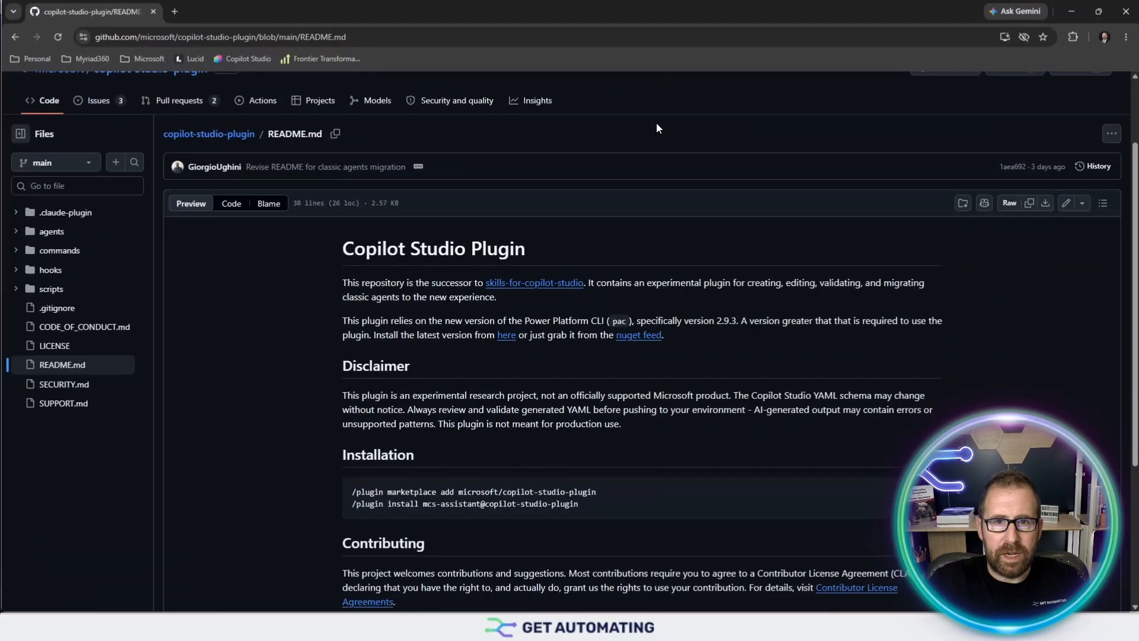
- Select the '/plugin marketplace add microsoft/copilot-studio-plugin' line in the README's Installation section
scroll(581, 411, down, 1)
scroll(313, 153, up, 1)
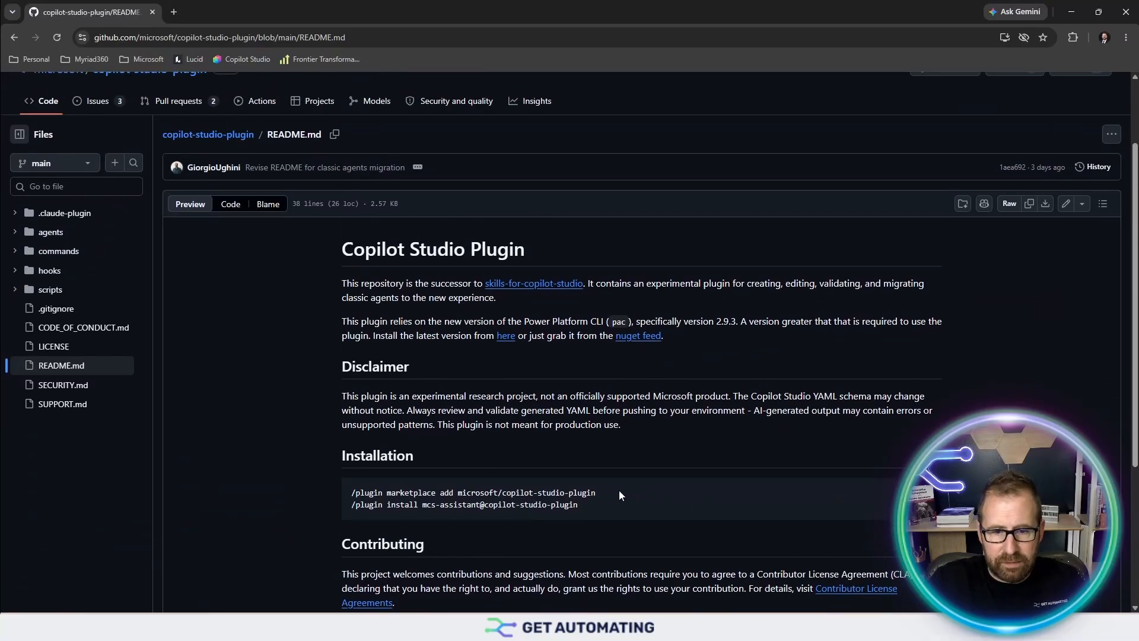
drag(622, 496, 341, 503)
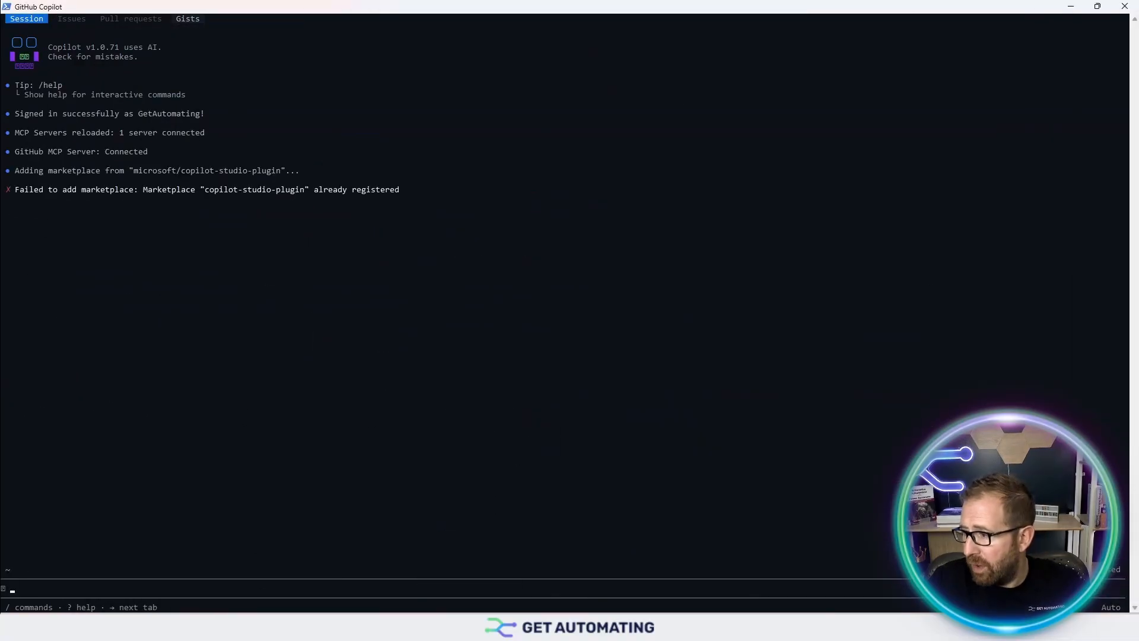
- Paste and run '/plugin install mcs-assistant@copilot-studio-plugin' in the Copilot CLI
key(alt+Tab)
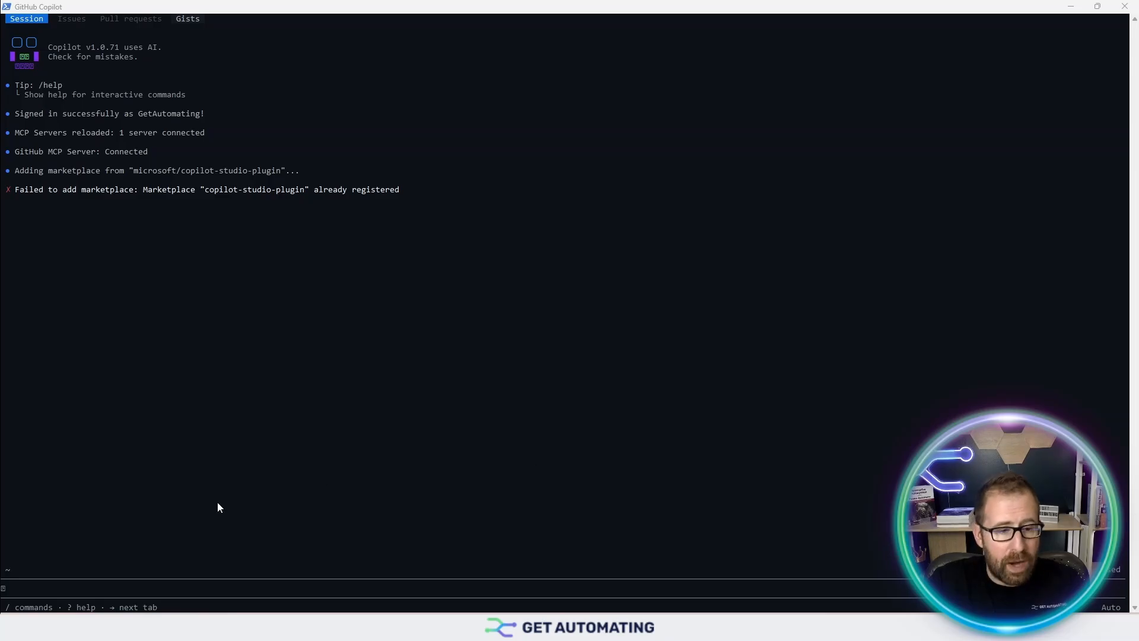
click(134, 586)
text(/plugin install mcs-assistant@copilot-studio-plugin)
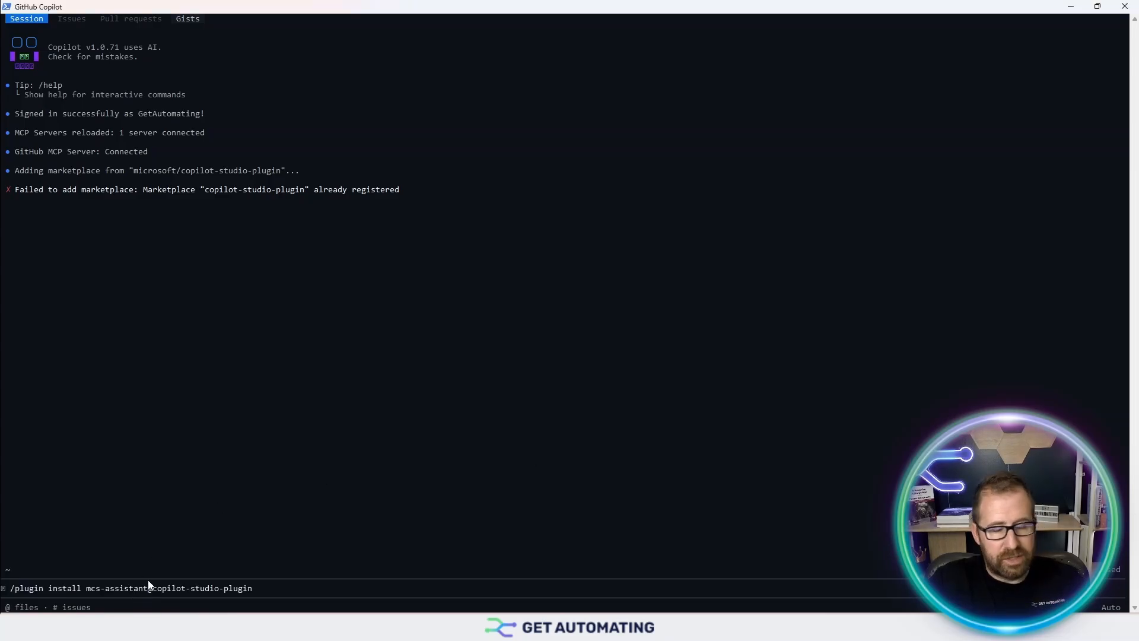
key(Return)
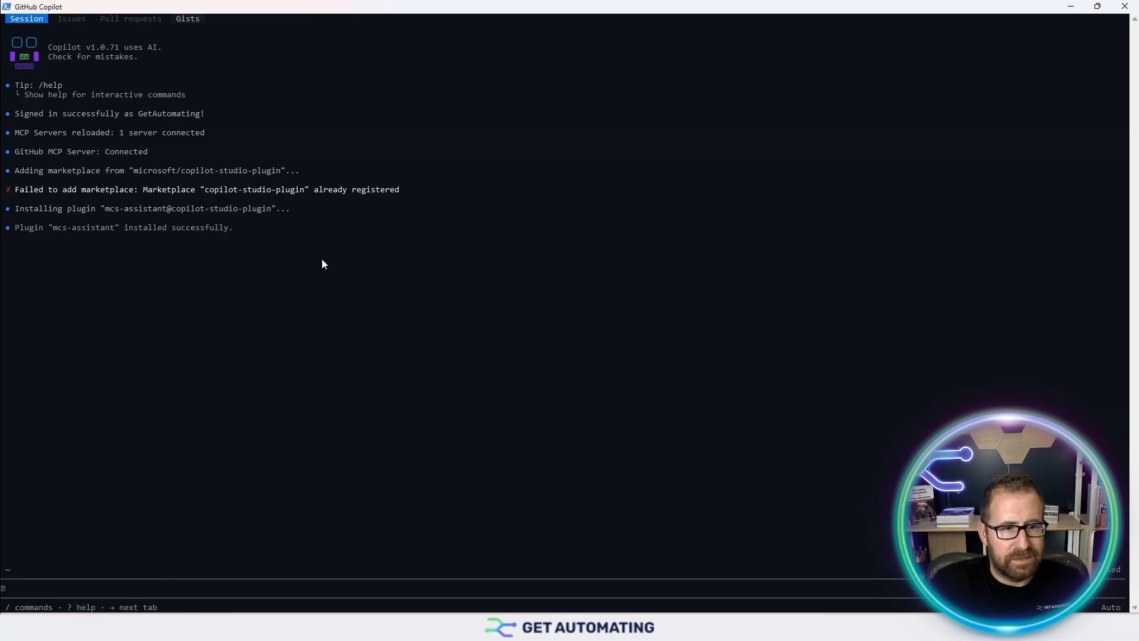
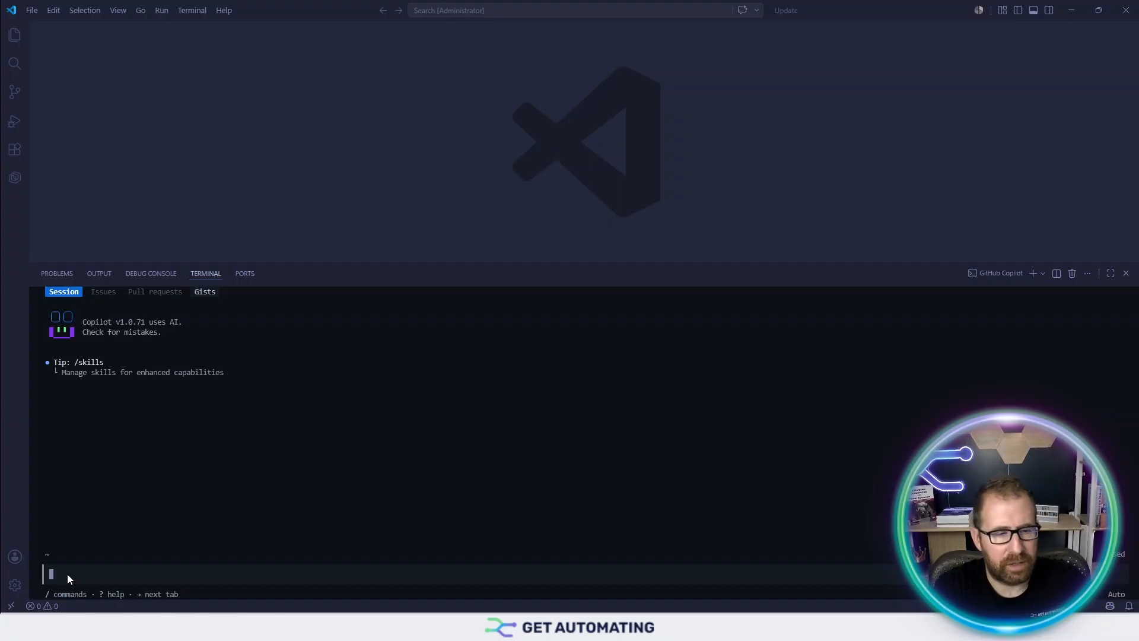
- Ask Copilot to 'Migrate my cloned agent to the new loop architecture' and paste the cloned project's folder path as the answer
text(Migrate my cloned agent to the new loop architectur)
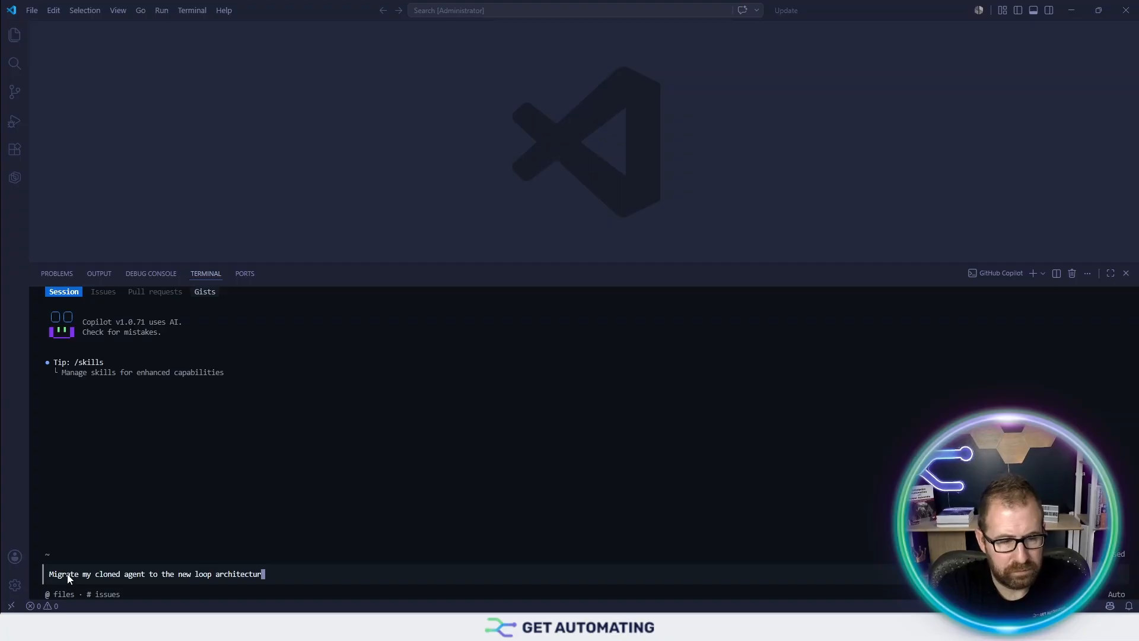
text(e)
key(Return)
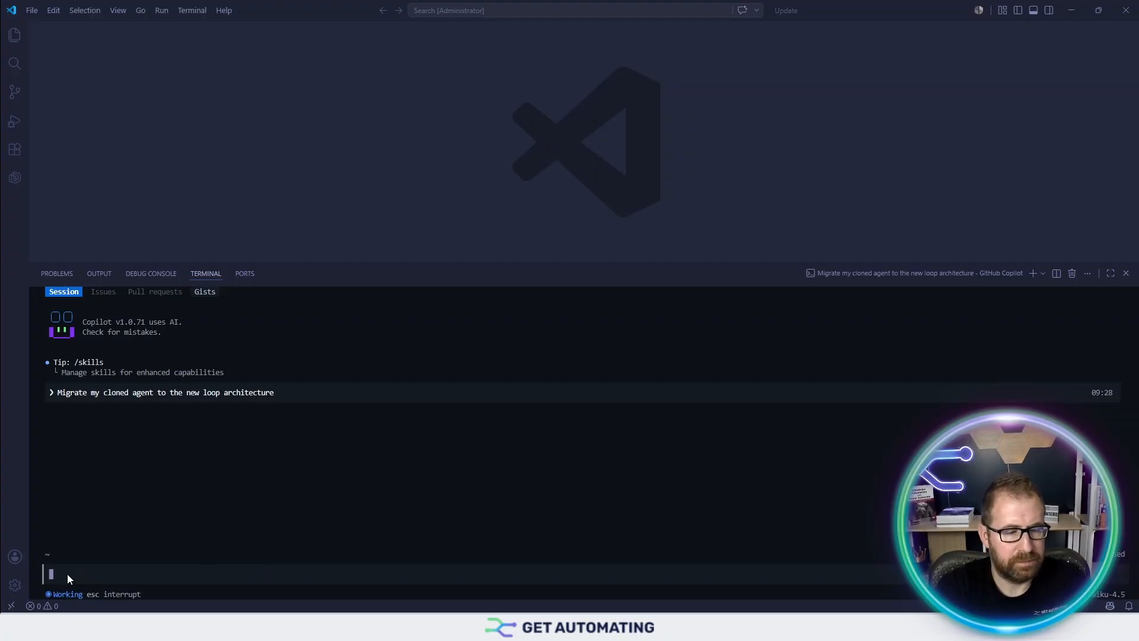
mouse_move(545, 627)
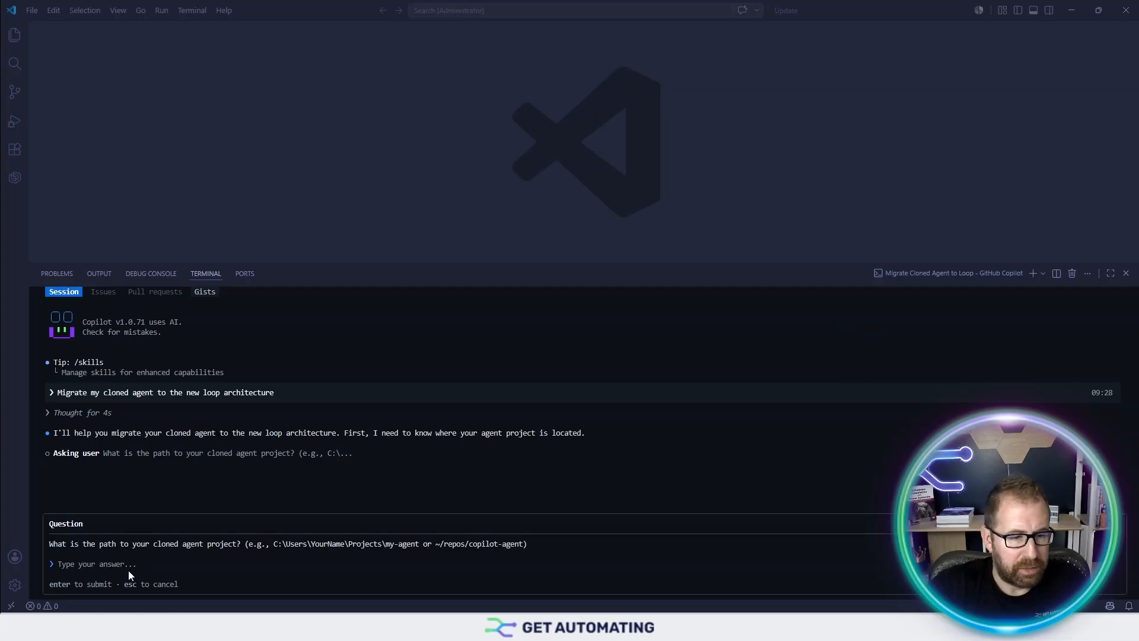
click(113, 567)
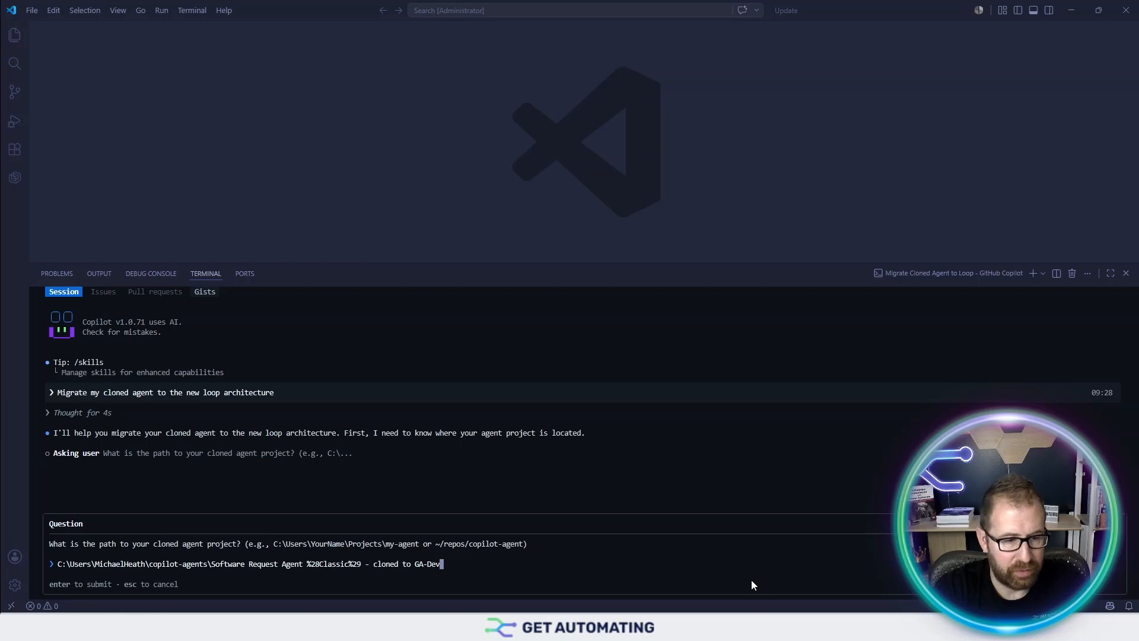
key(Return)
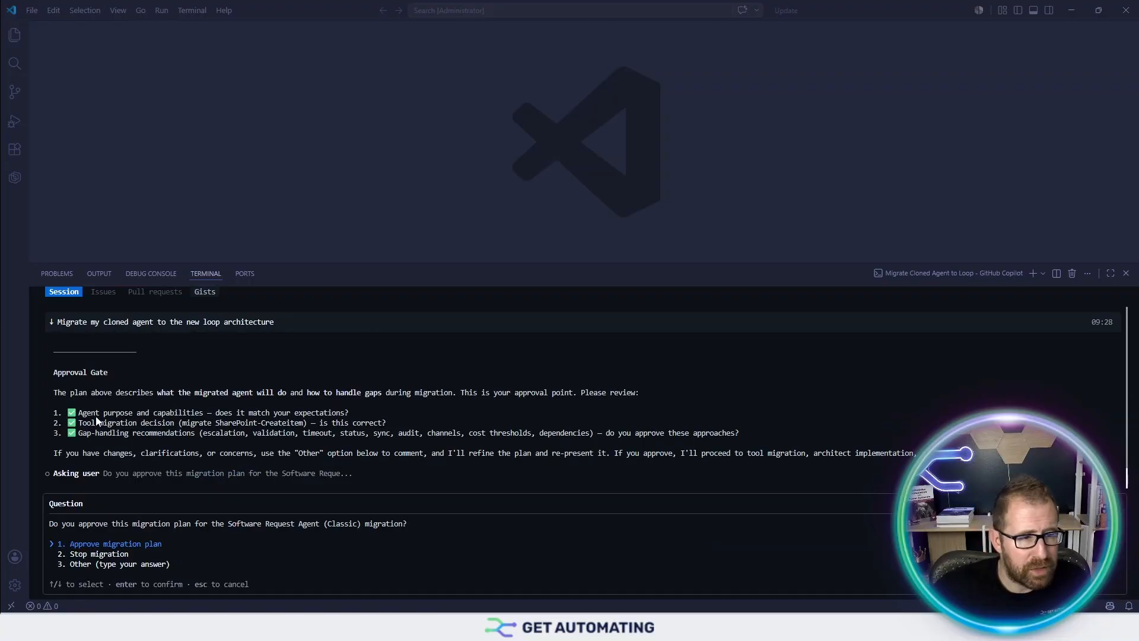
scroll(115, 383, up, 1)
scroll(115, 382, up, 15)
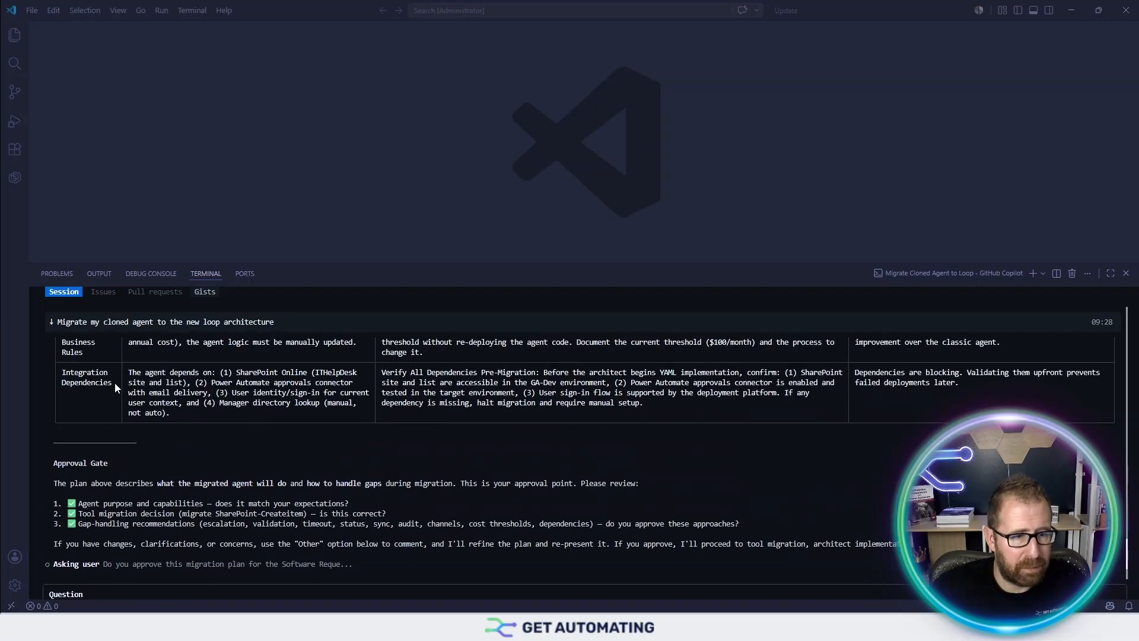
scroll(122, 392, up, 20)
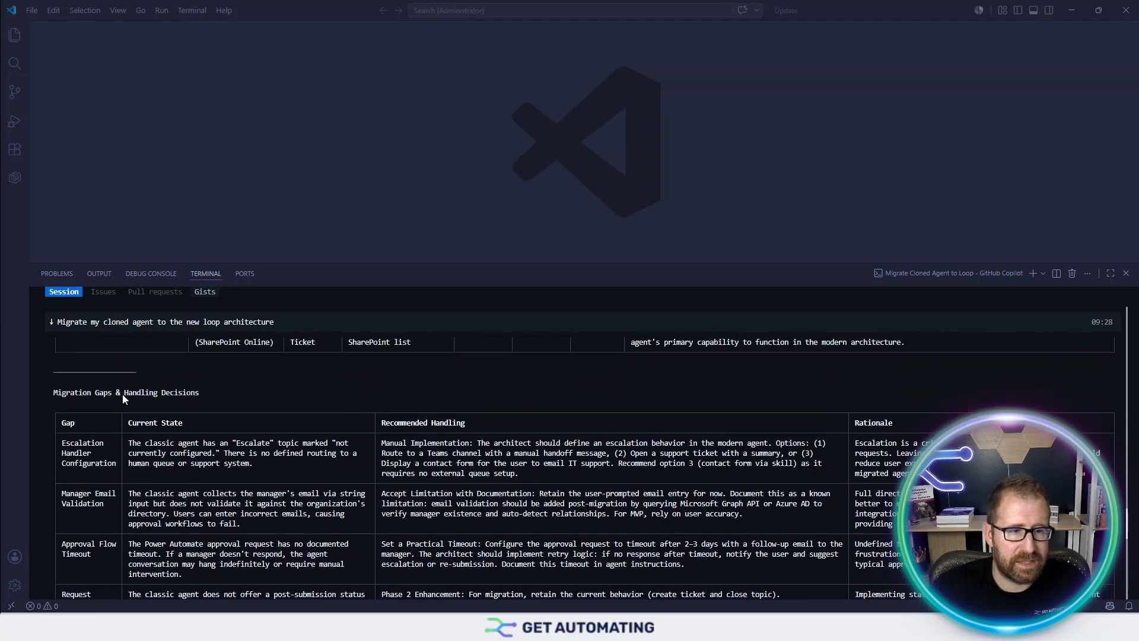
scroll(122, 394, up, 2)
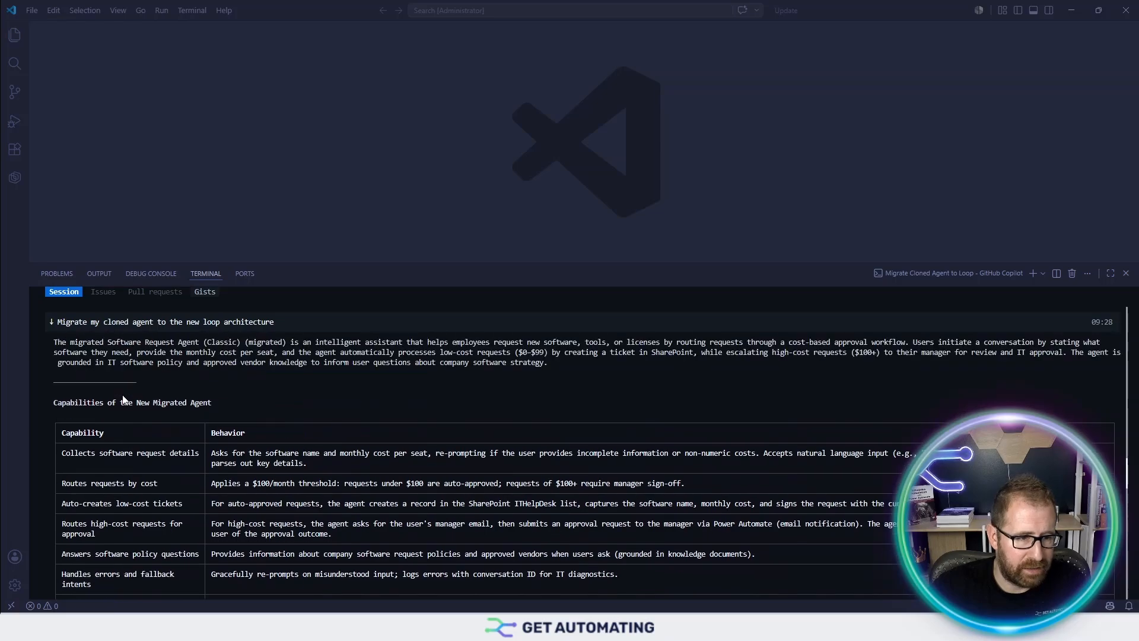
scroll(124, 397, up, 4)
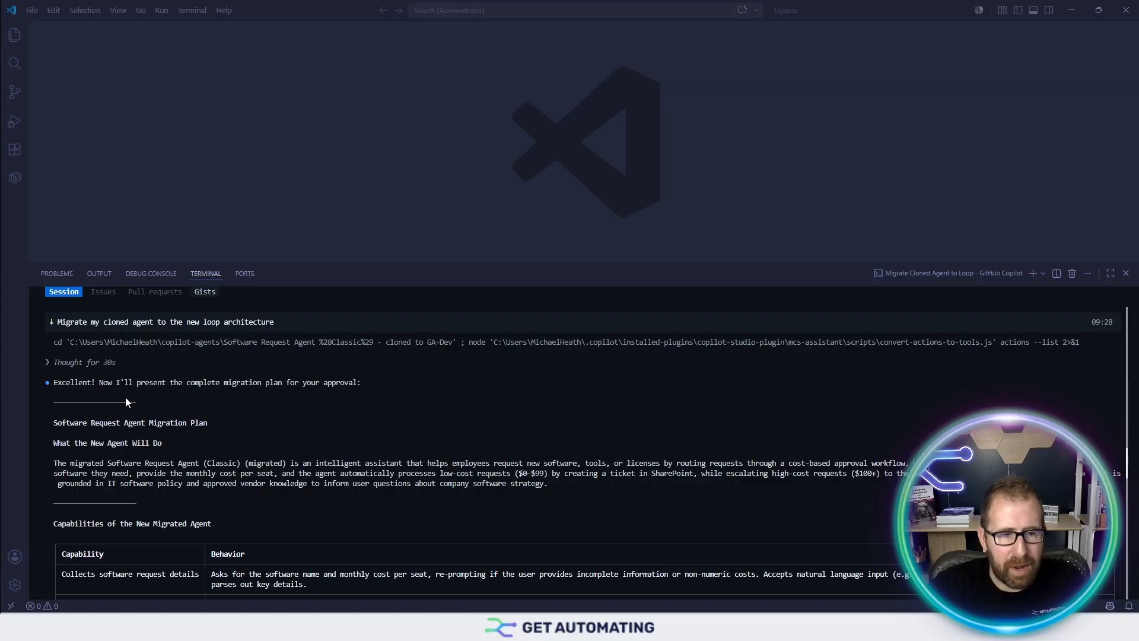
scroll(130, 395, down, 4)
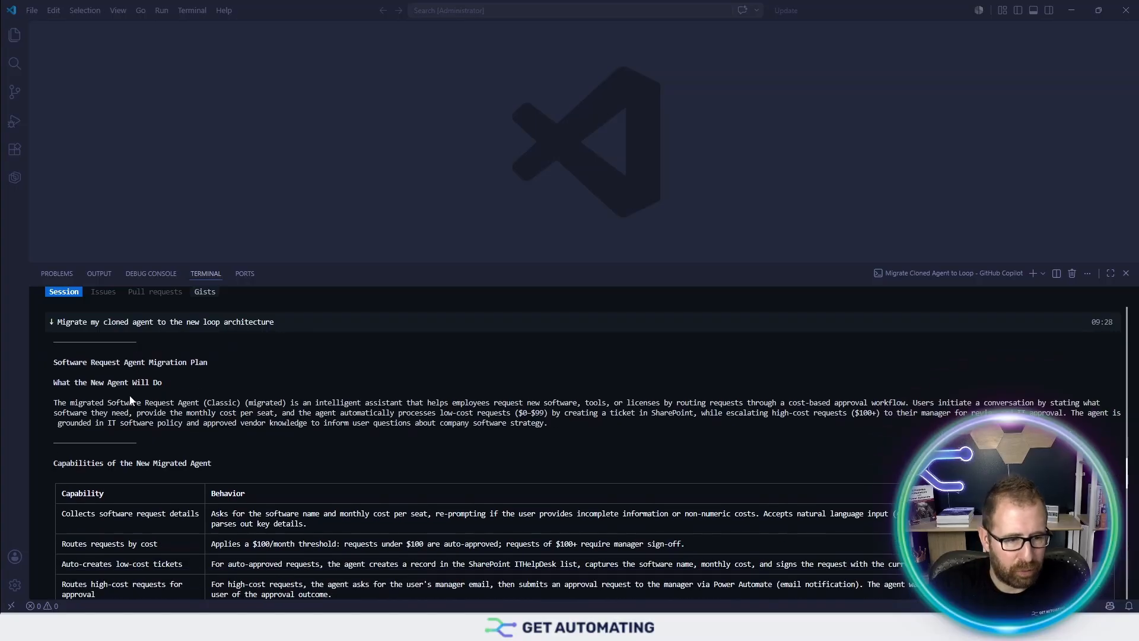
scroll(136, 437, down, 2)
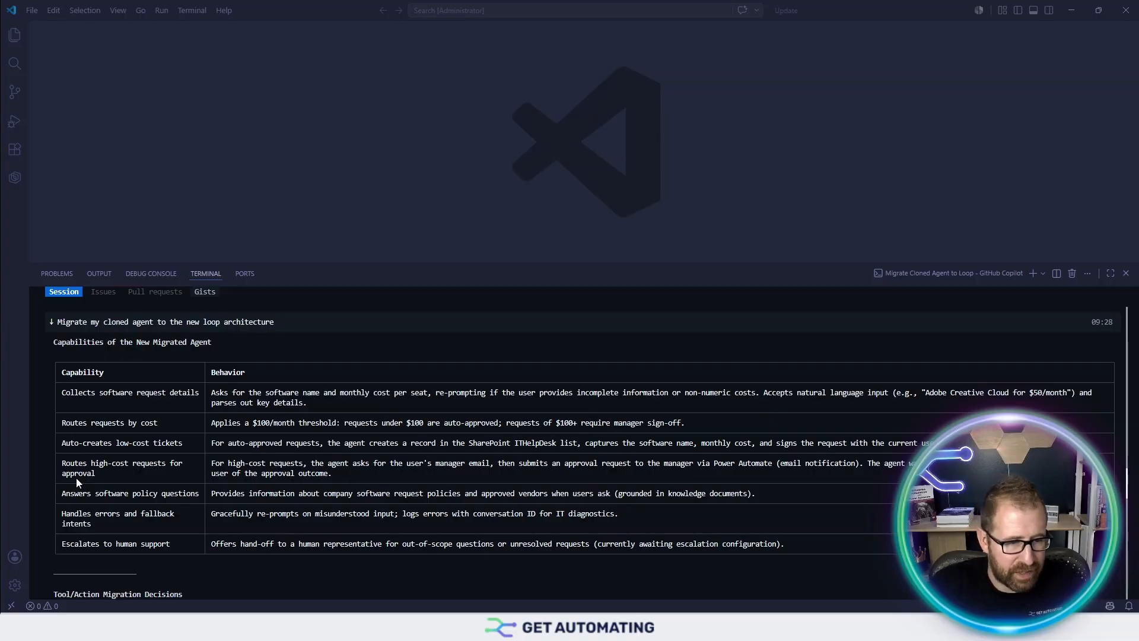
scroll(116, 472, down, 7)
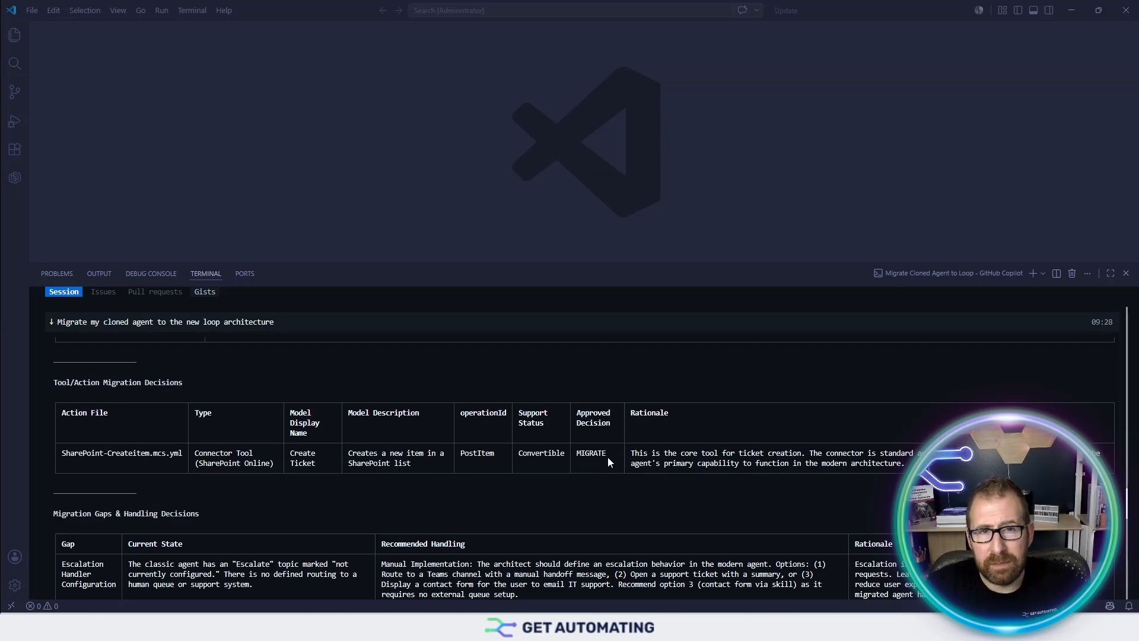
scroll(613, 454, down, 5)
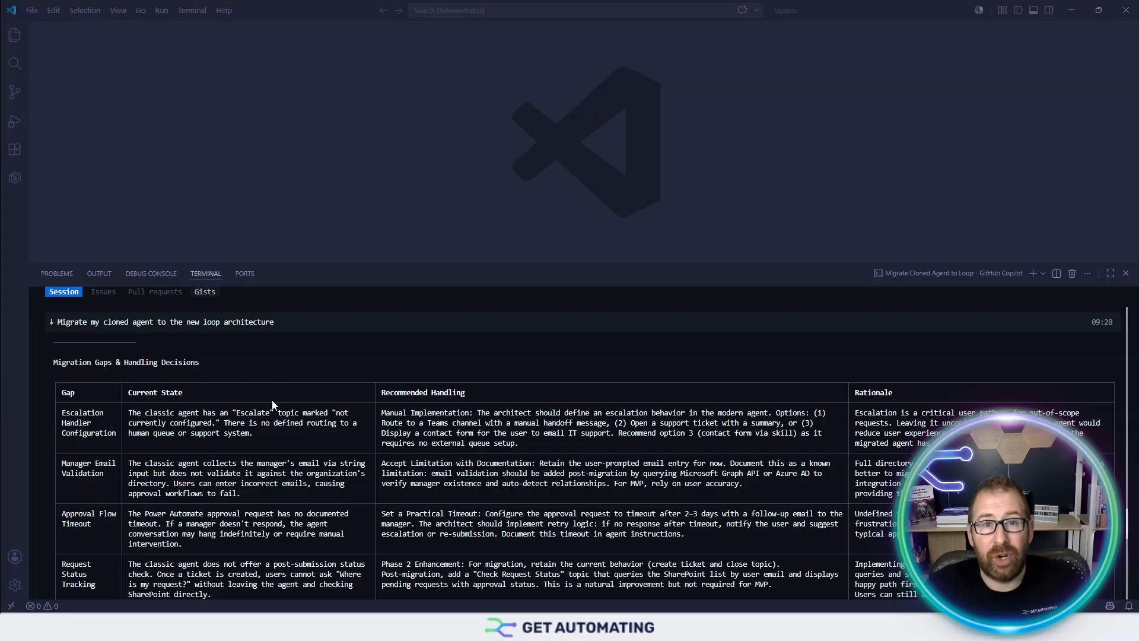
scroll(272, 400, down, 12)
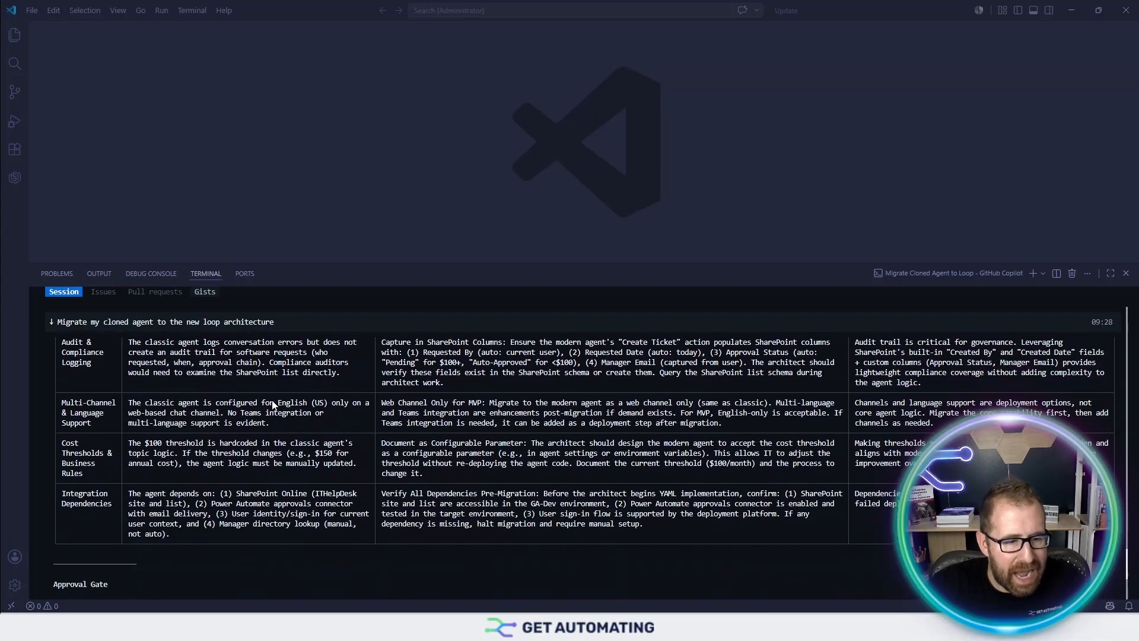
scroll(273, 404, down, 5)
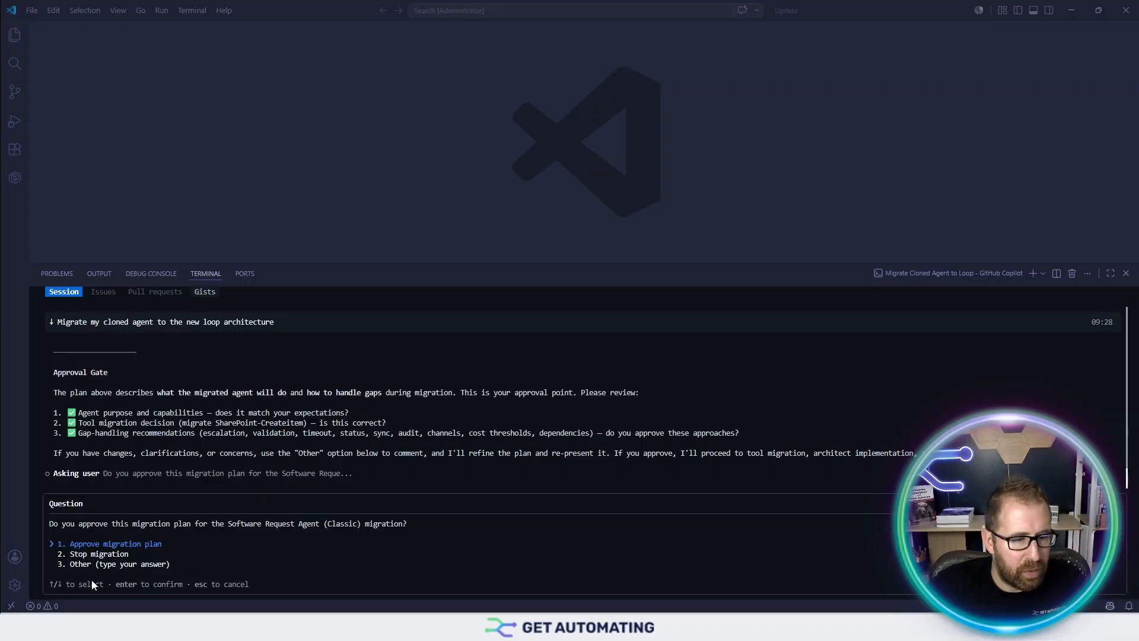
- Choose '1. Approve migration plan' so Copilot pushes the migrated agent to GA-Dev
key(Return)
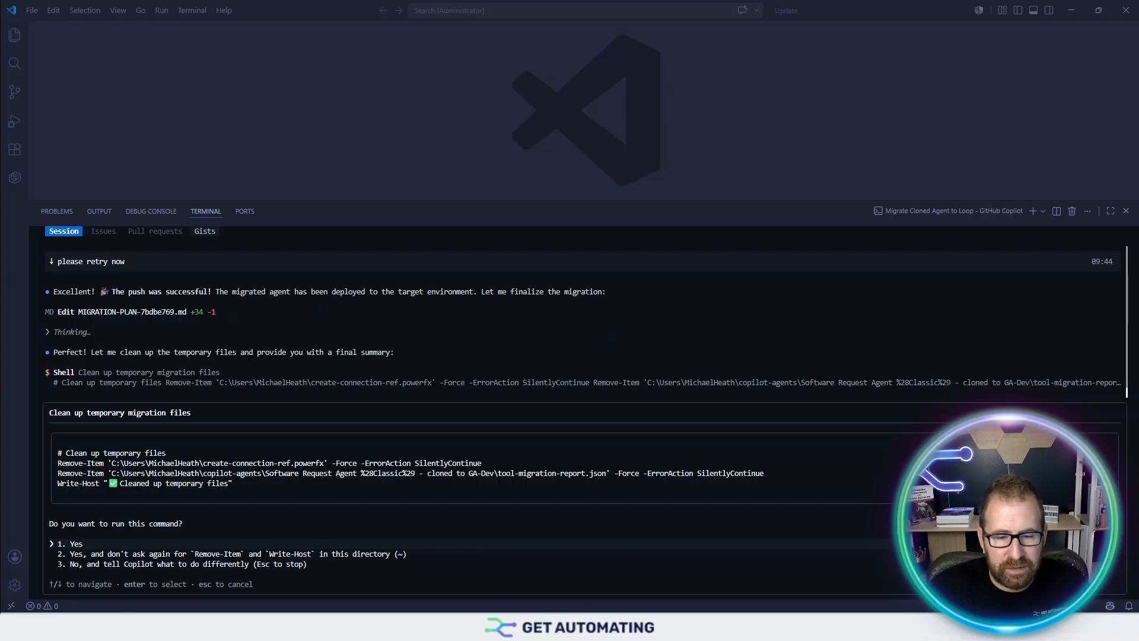
- Switch to Chrome and open Software Request Agent (migrated) from the Agents list
mouse_move(571, 629)
click(503, 572)
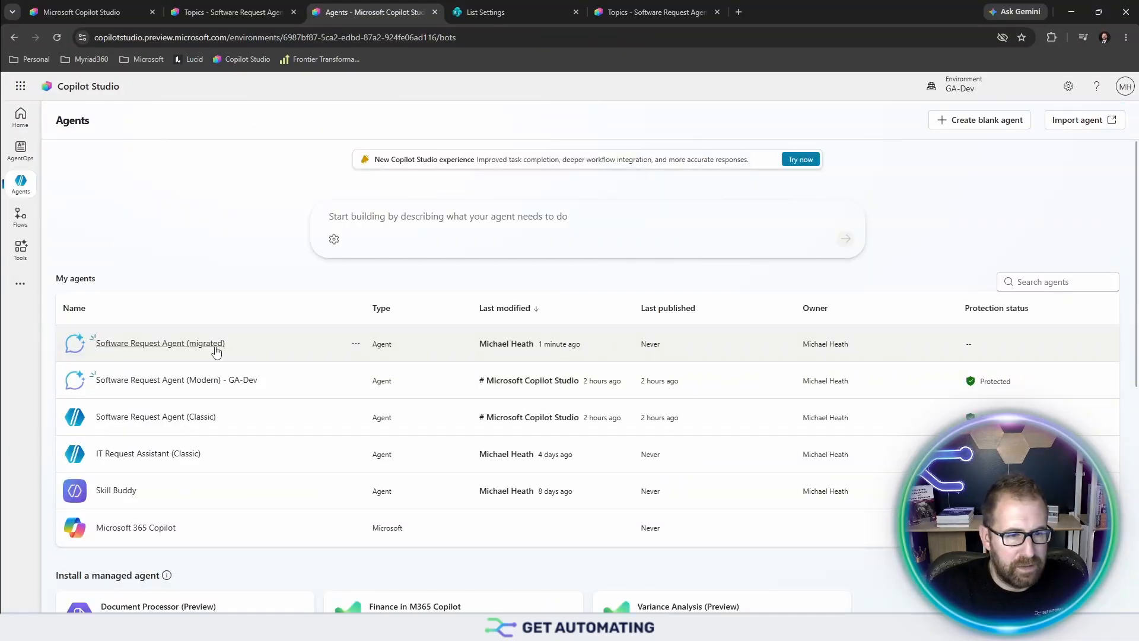
click(200, 350)
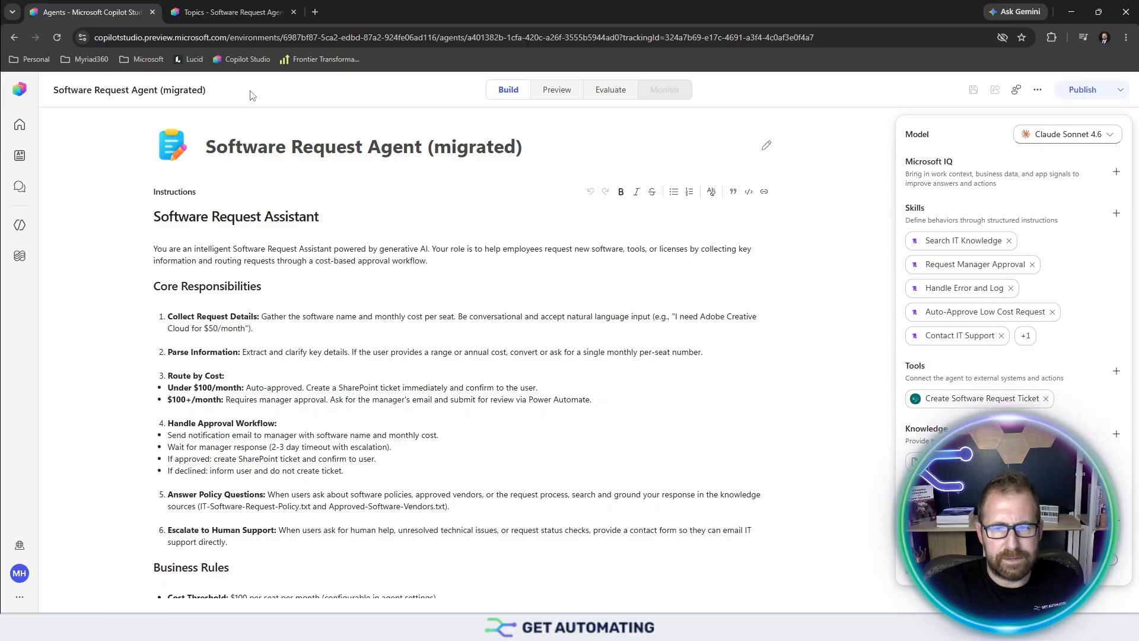
click(252, 12)
scroll(567, 345, down, 6)
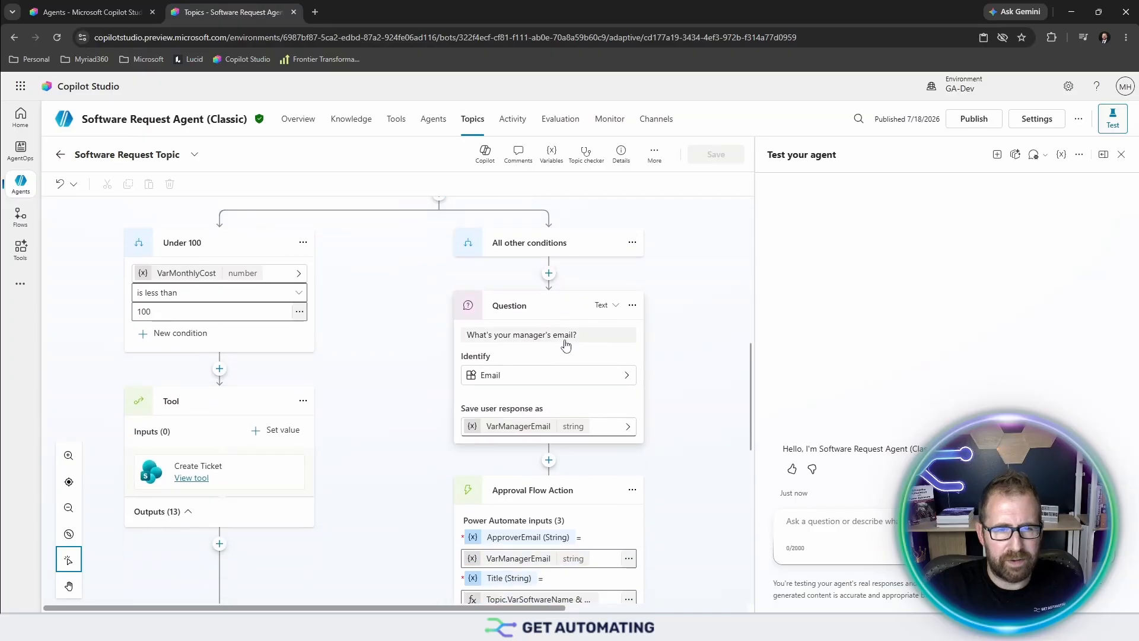
scroll(567, 345, down, 2)
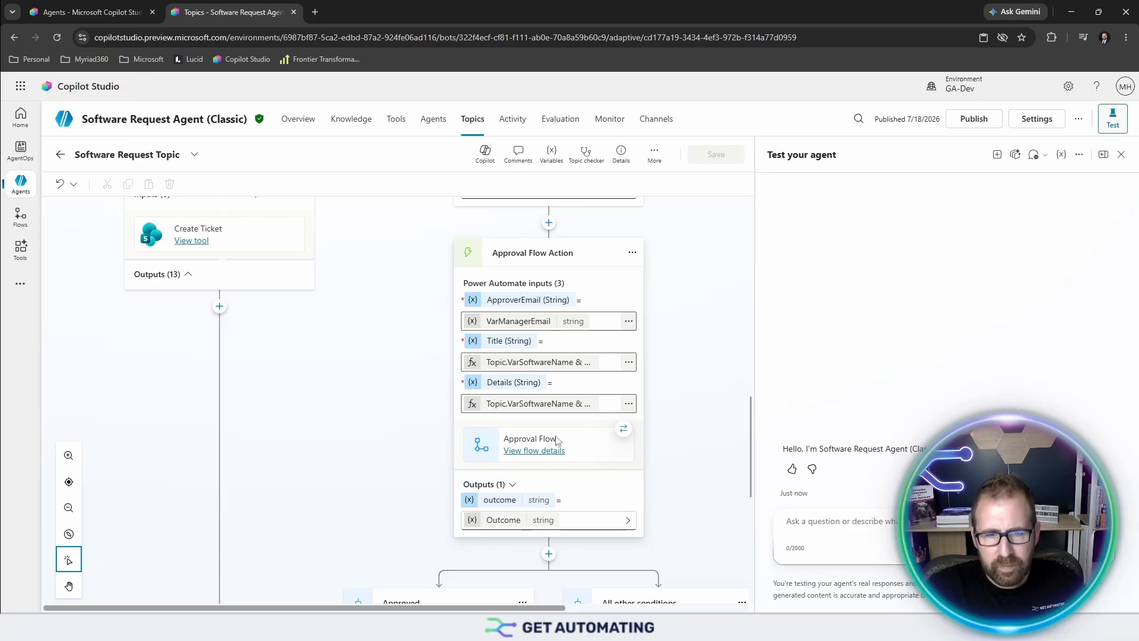
scroll(558, 440, down, 3)
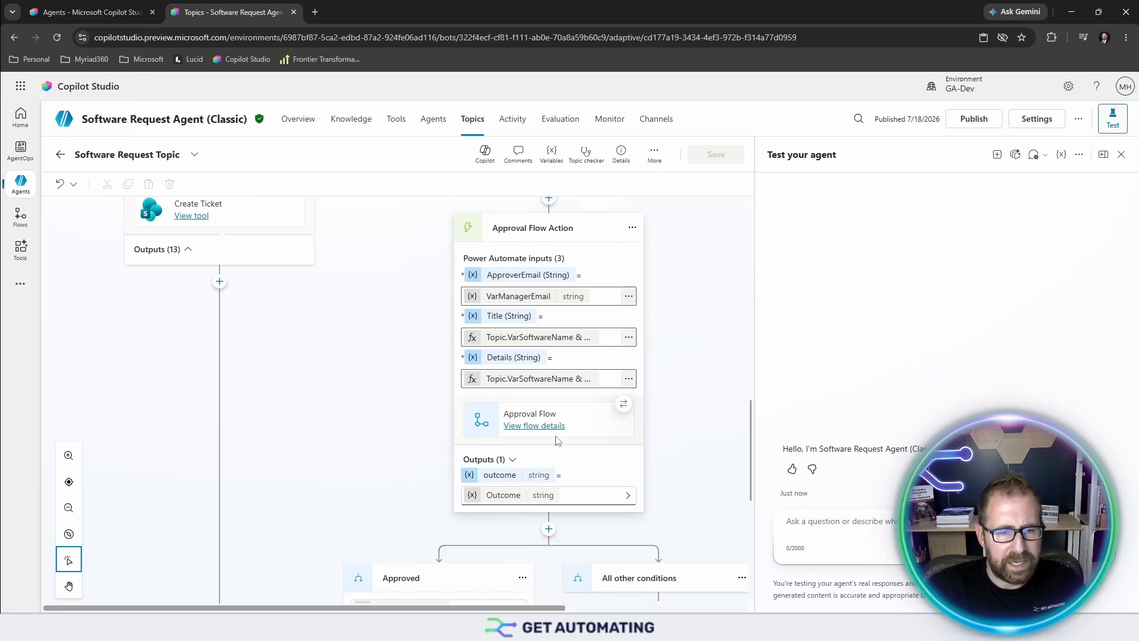
scroll(558, 441, up, 4)
click(114, 10)
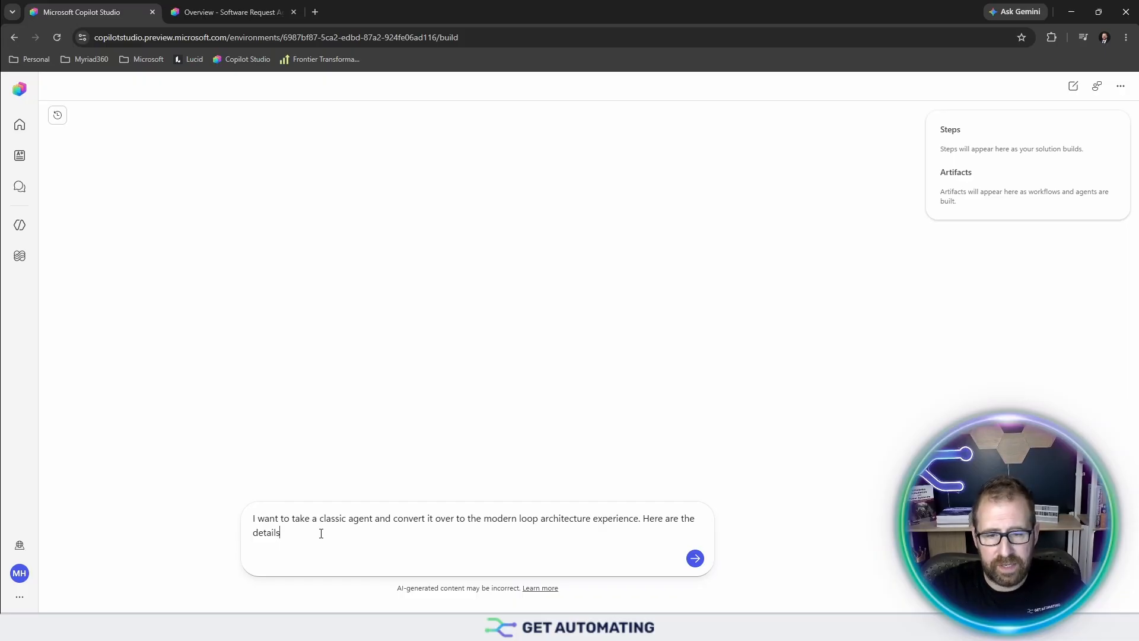
- Add 'the agent is' followed by the classic agent's name to the conversion prompt
drag(287, 201, 167, 199)
key(ctrl+c)
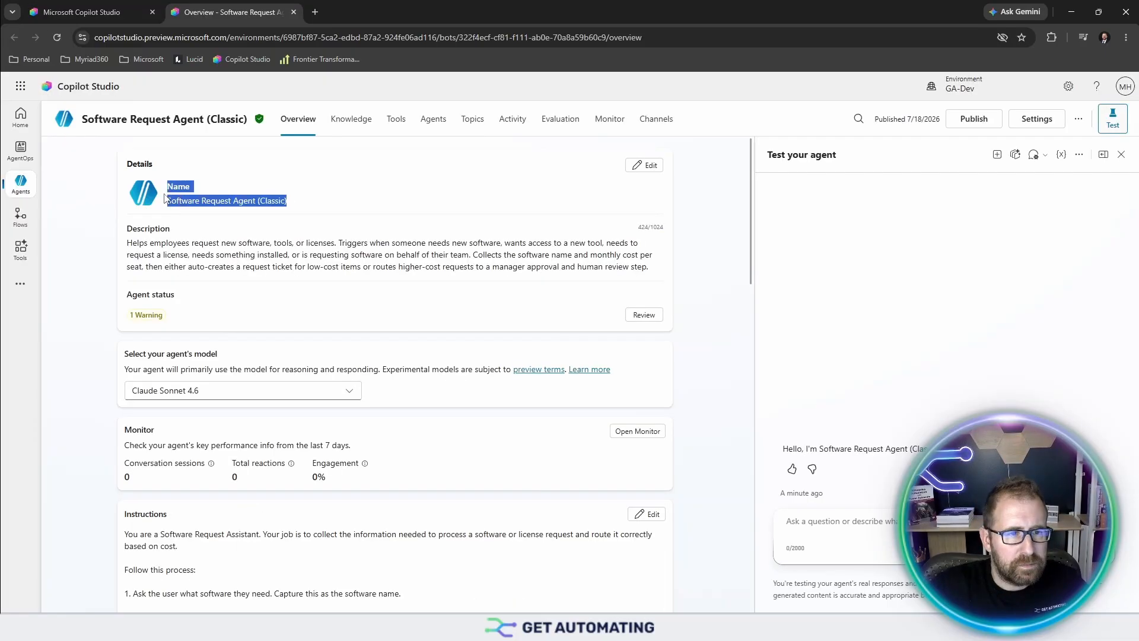
click(120, 7)
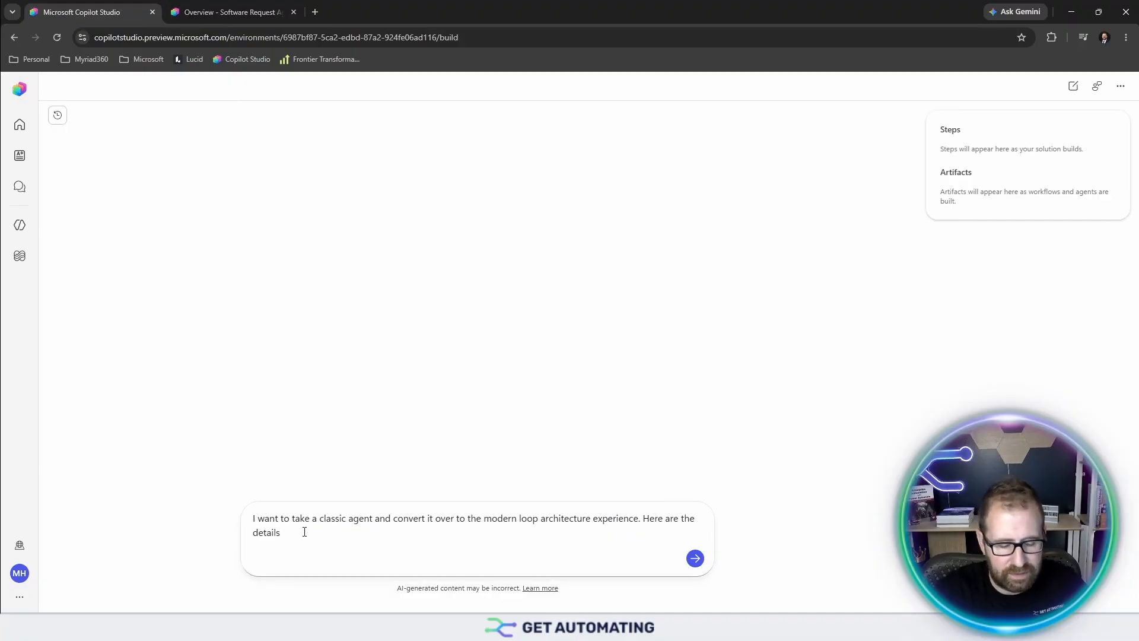
text(the agent is)
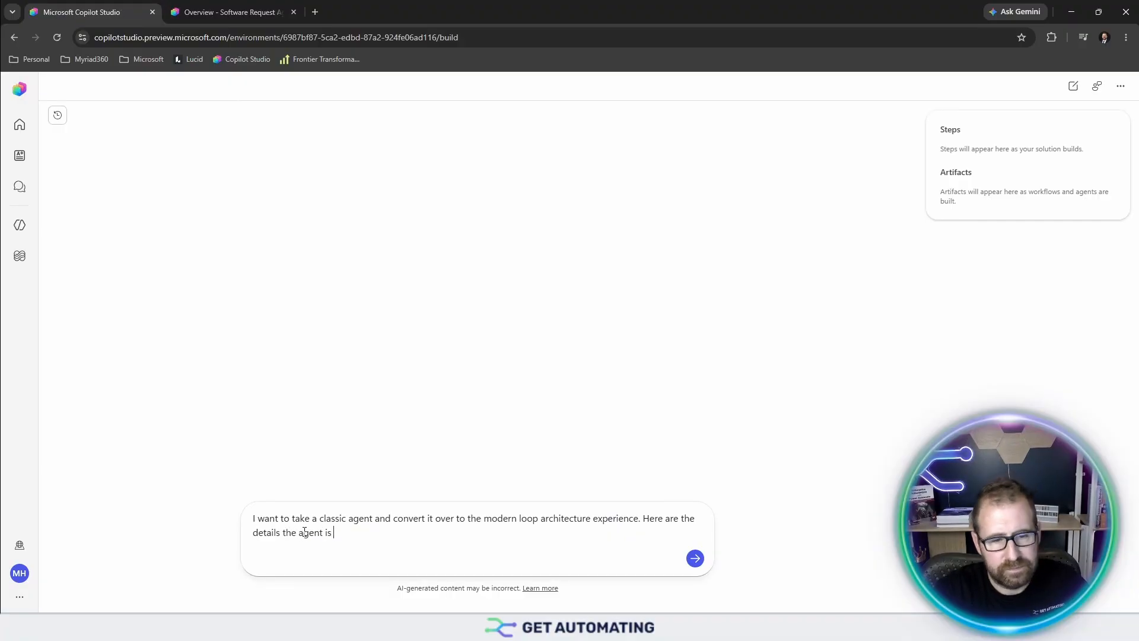
key(ctrl+v)
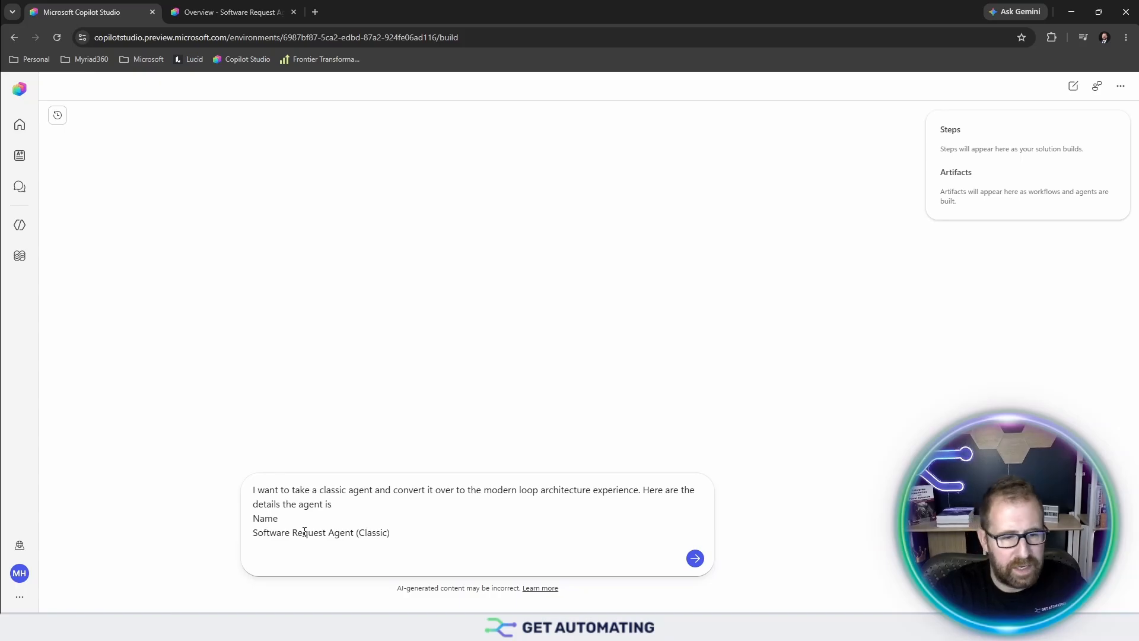
key(shift+Return)
key(shift+Return)
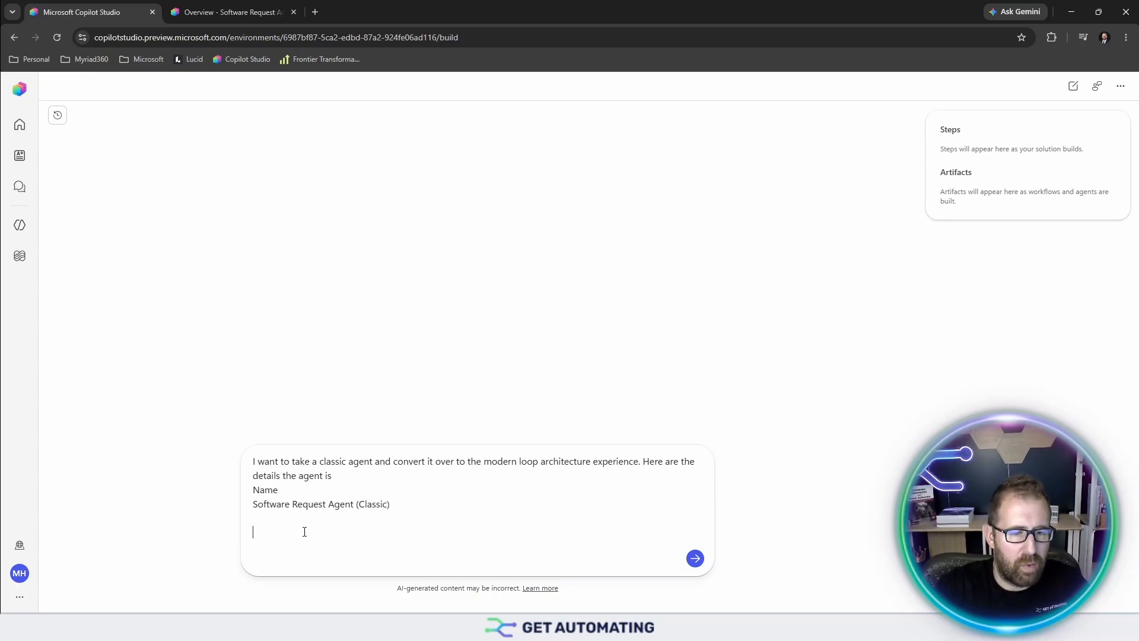
- Paste the agent's description into the prompt and delete the stray 424/1024 counter line
click(231, 12)
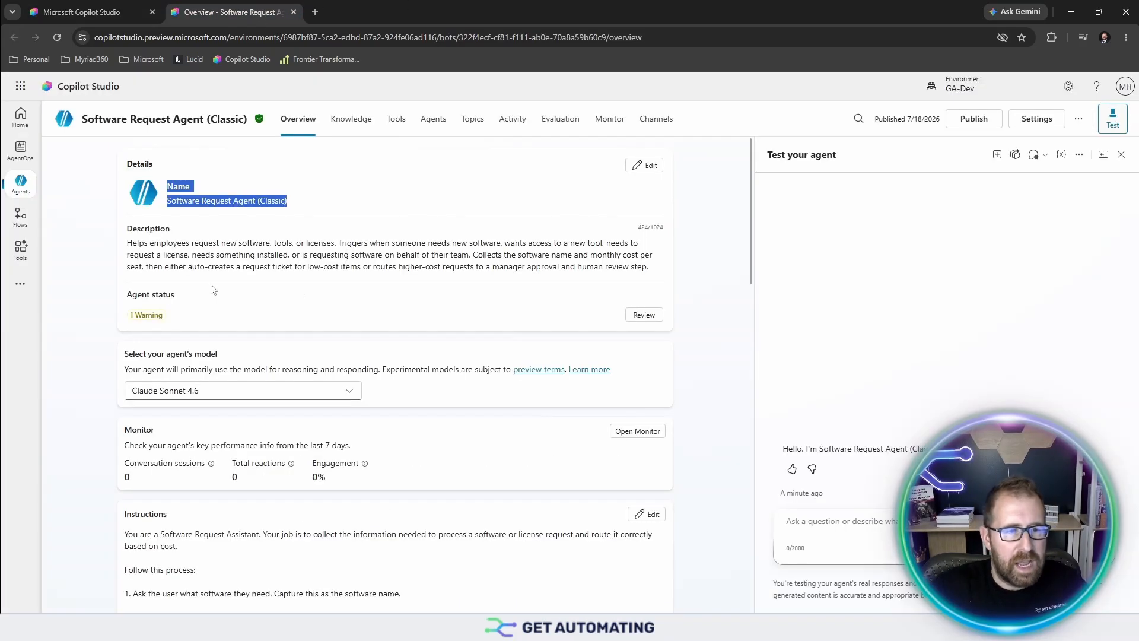
drag(125, 237, 670, 282)
key(ctrl+c)
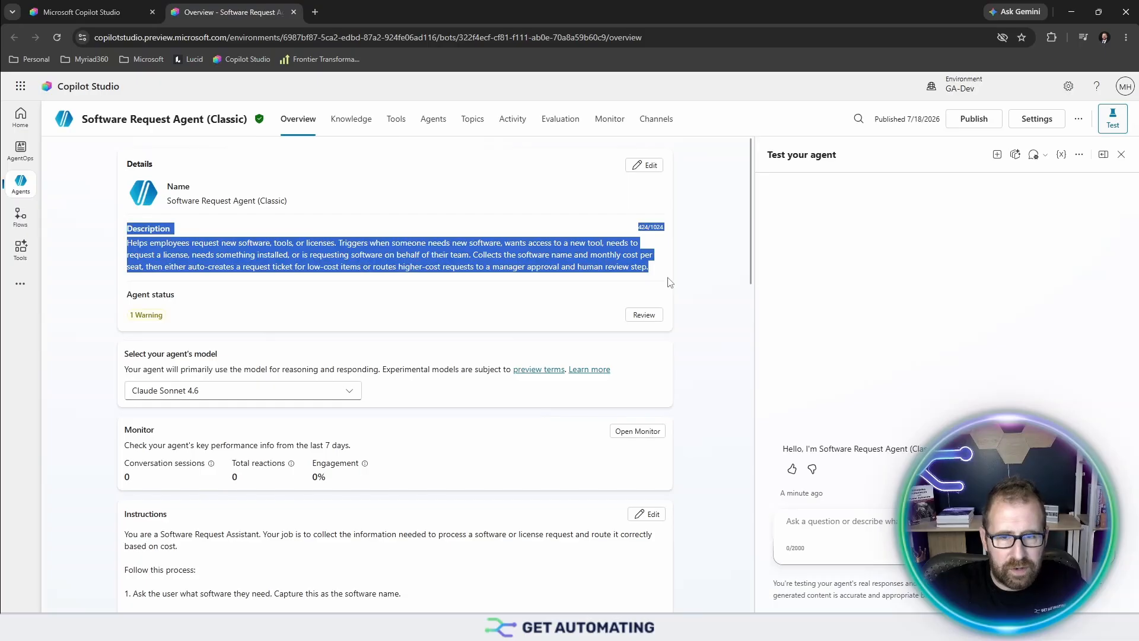
click(95, 12)
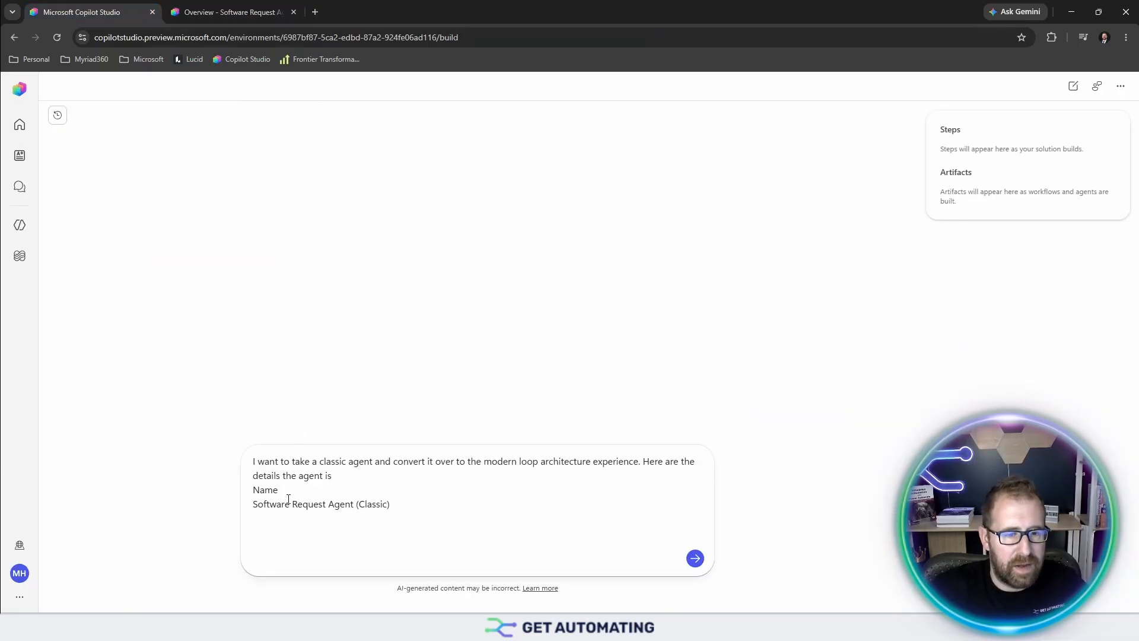
key(ctrl+v)
key(shift+Return)
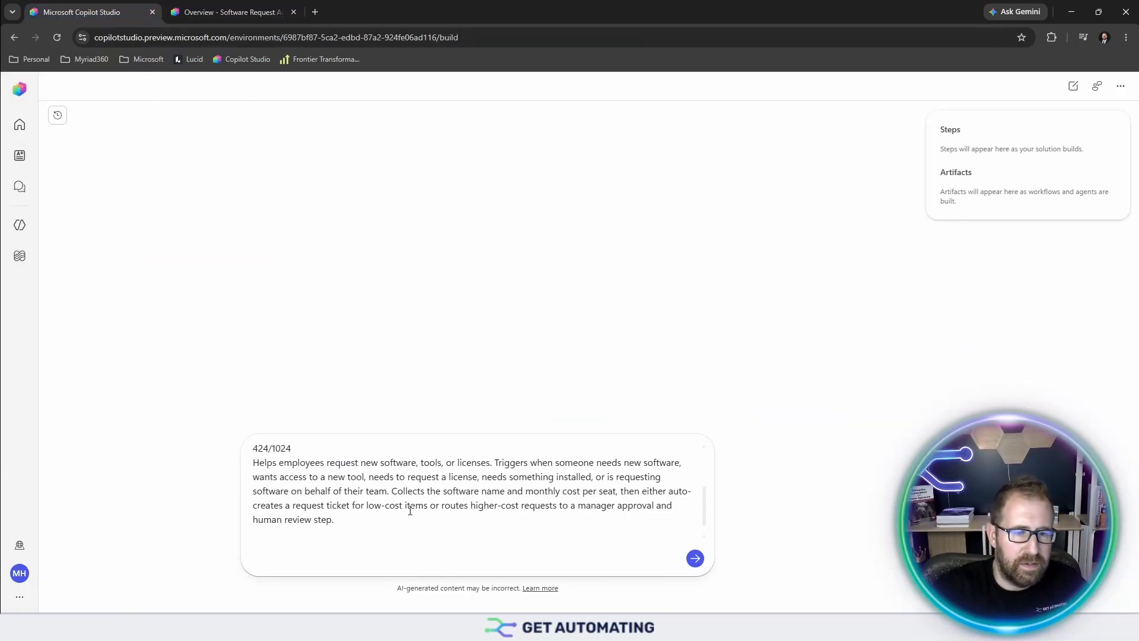
scroll(307, 534, up, 3)
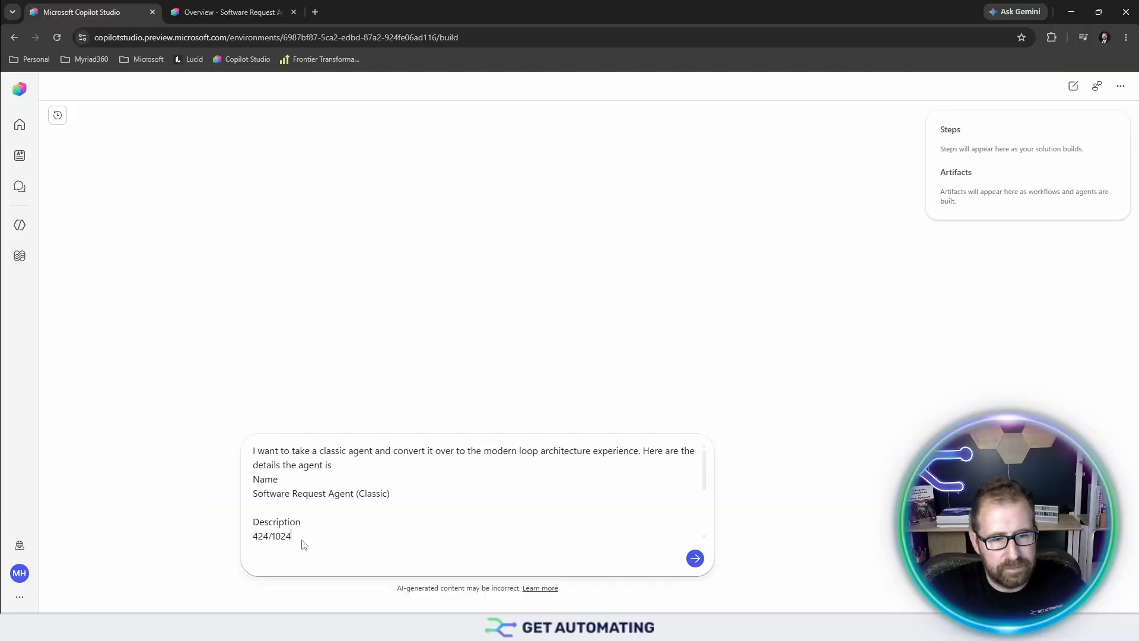
drag(291, 536, 251, 499)
key(BackSpace)
key(BackSpace)
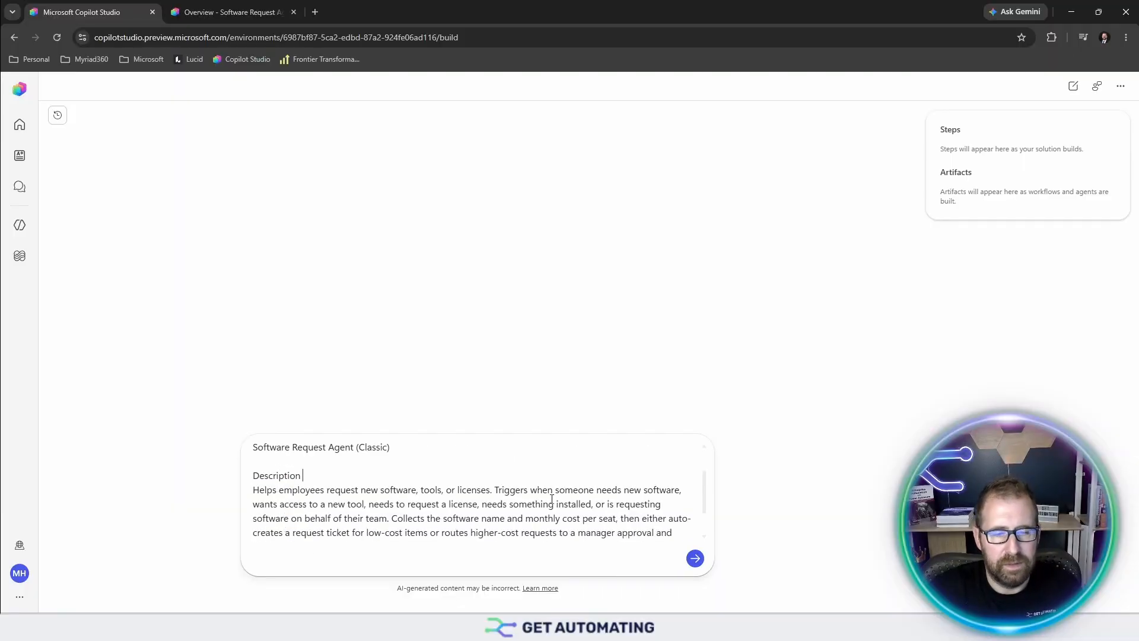
key(ctrl+Tab)
- Select the classic agent's complete instructions text on its Overview page
scroll(557, 392, down, 5)
scroll(410, 396, down, 3)
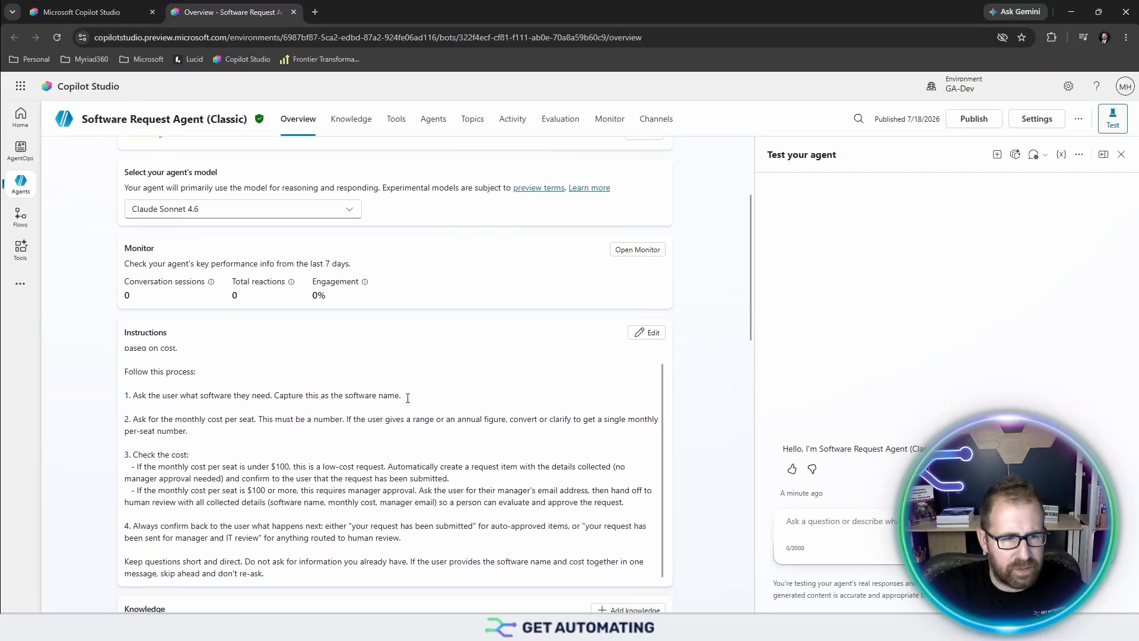
scroll(232, 376, up, 1)
drag(125, 159, 237, 338)
scroll(300, 318, down, 3)
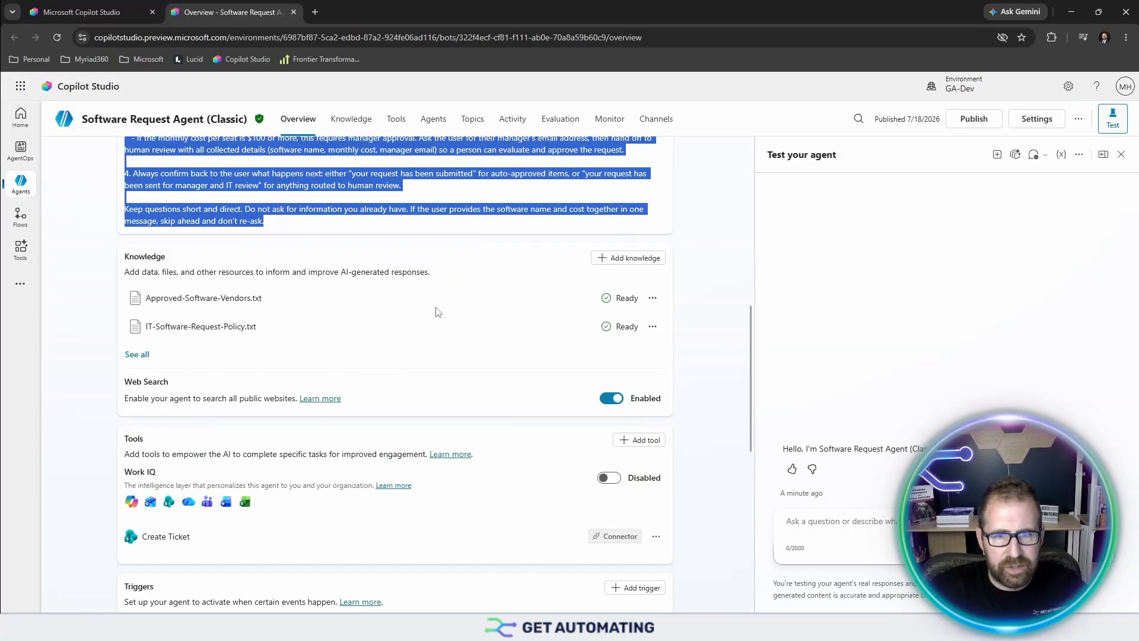
scroll(678, 242, up, 2)
scroll(678, 242, up, 2)
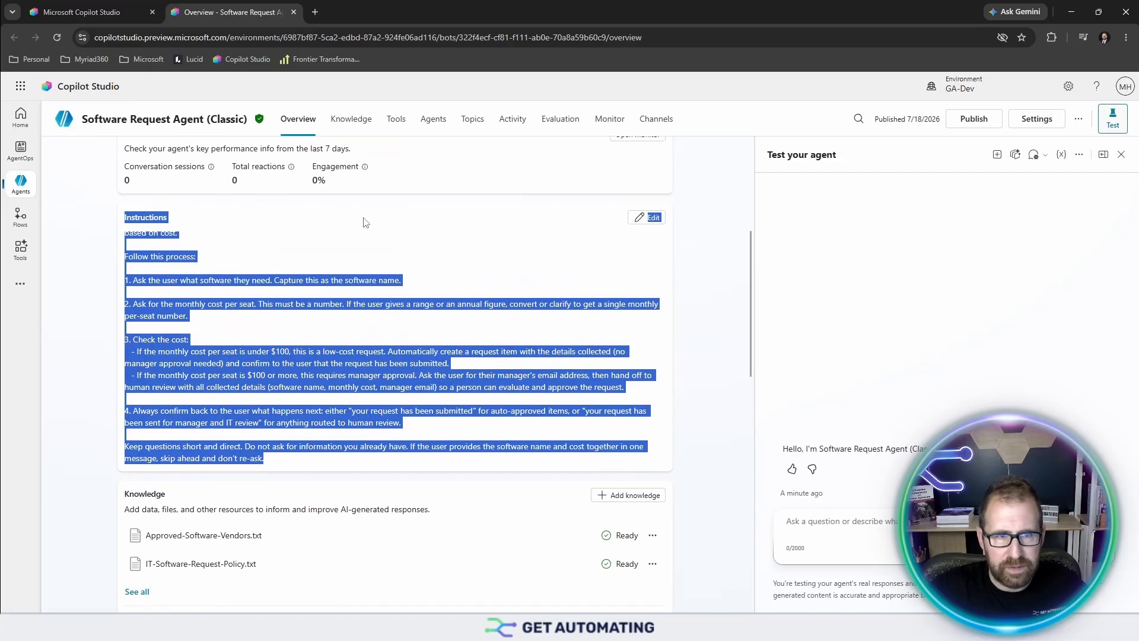
click(397, 130)
- Open the Software Request Topic in the code editor and select all its YAML
click(473, 121)
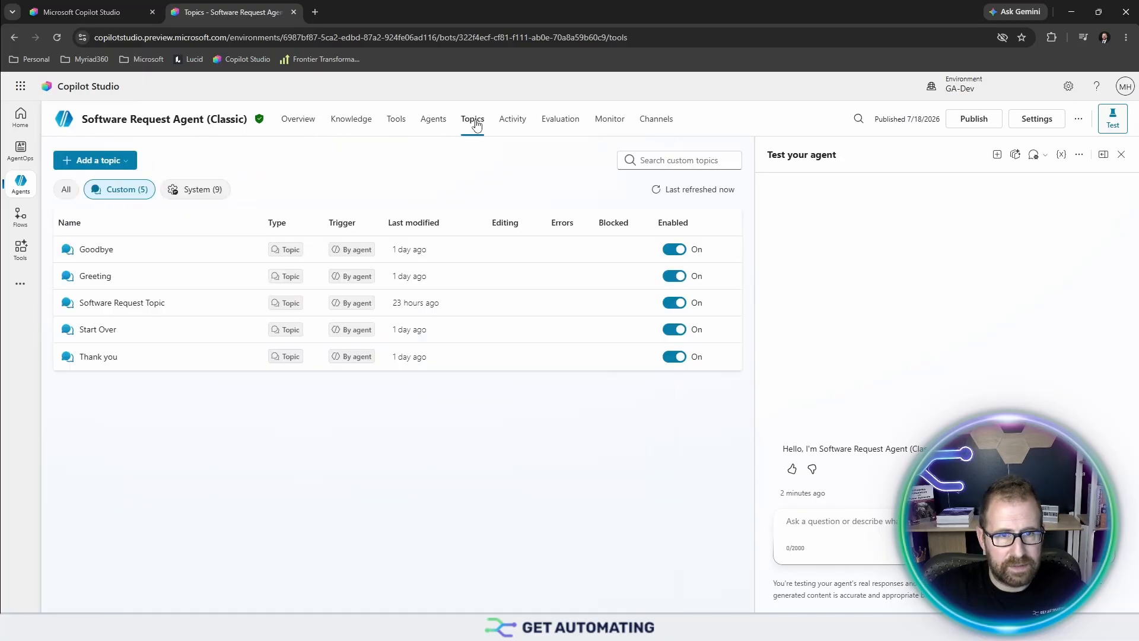
click(121, 303)
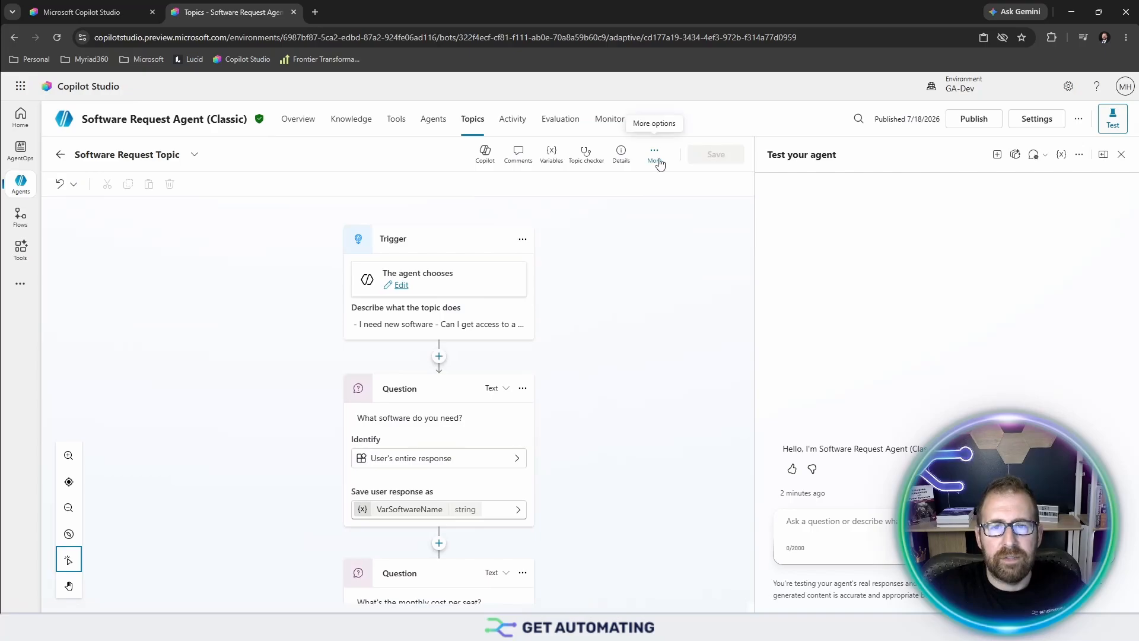
click(656, 158)
click(660, 203)
click(290, 280)
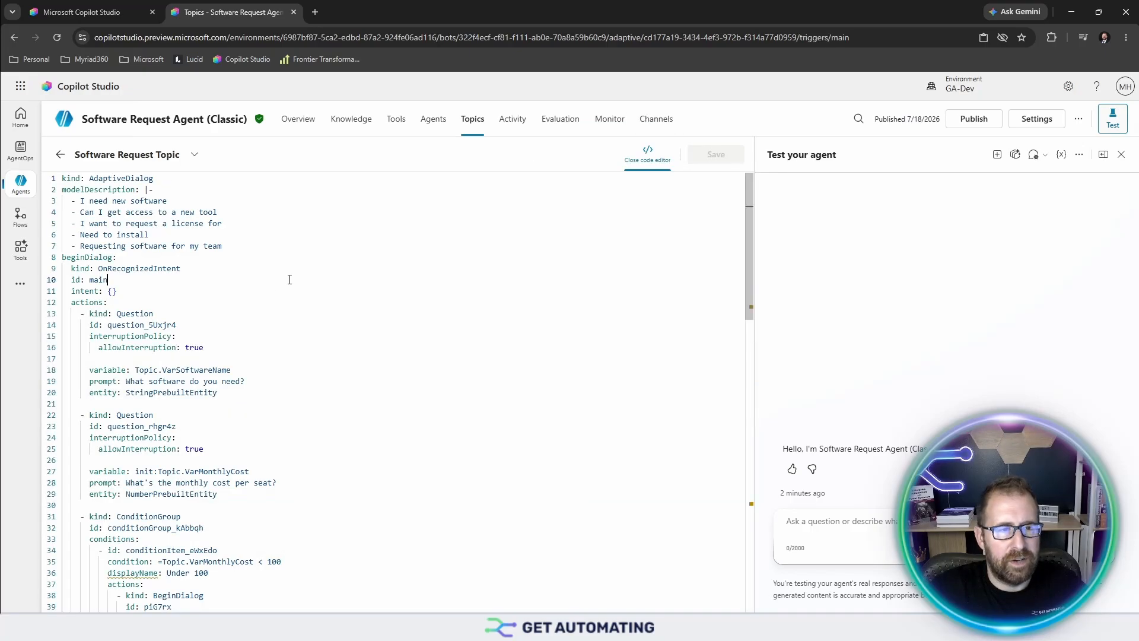
key(ctrl+a)
- Paste the topic YAML into the conversion prompt and add a 'Workflow:' heading below it
click(89, 12)
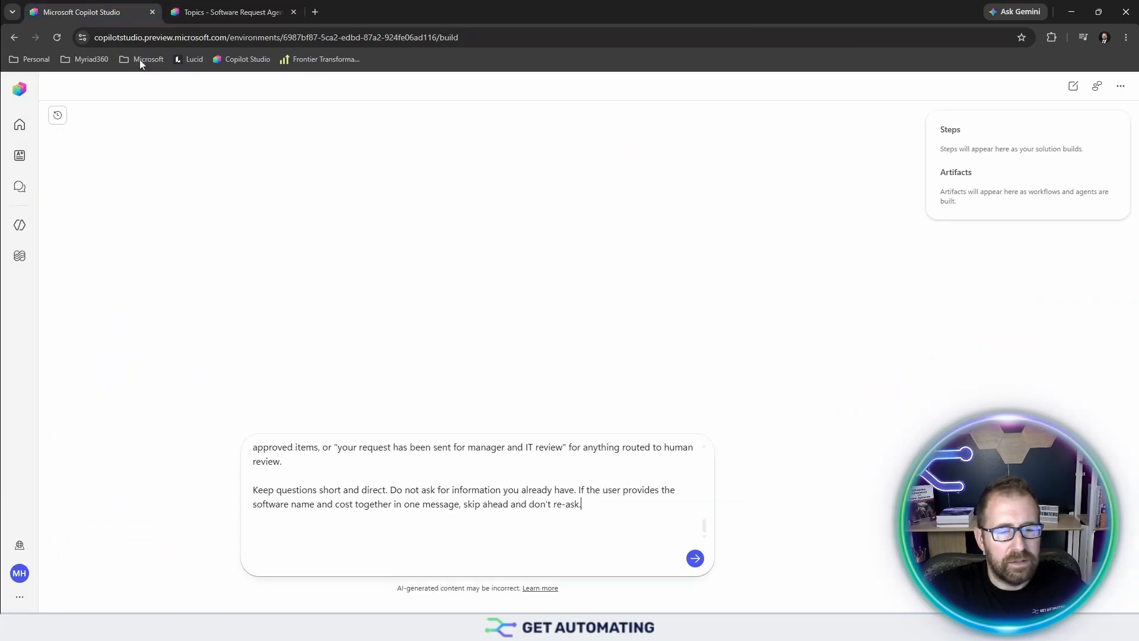
key(shift+Return)
key(ctrl+v)
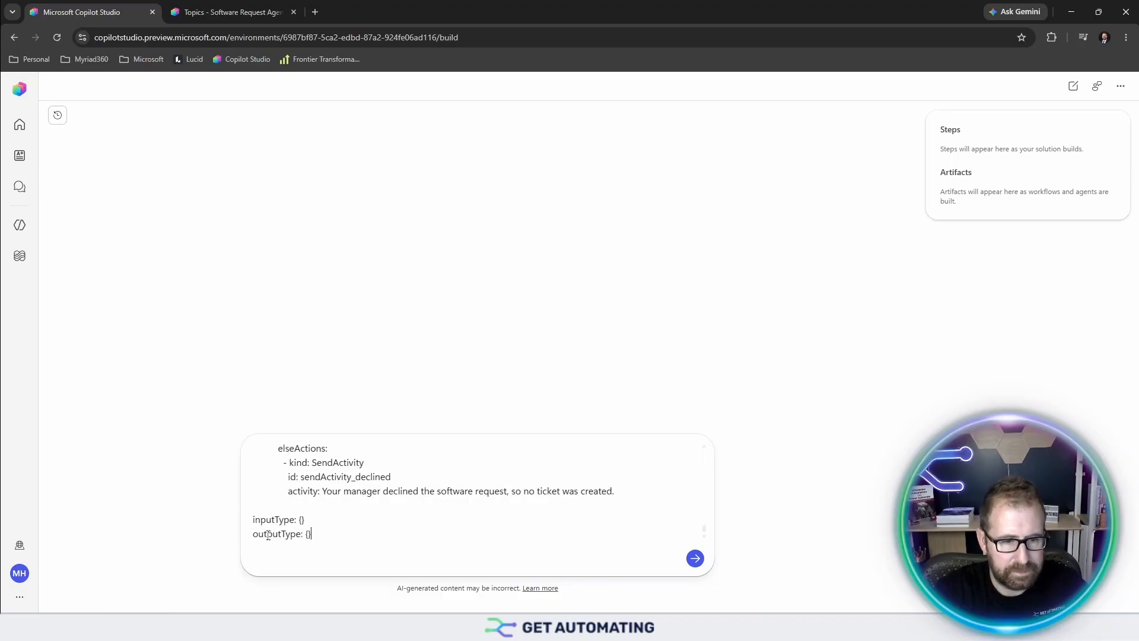
key(shift+Return)
text(Workflow)
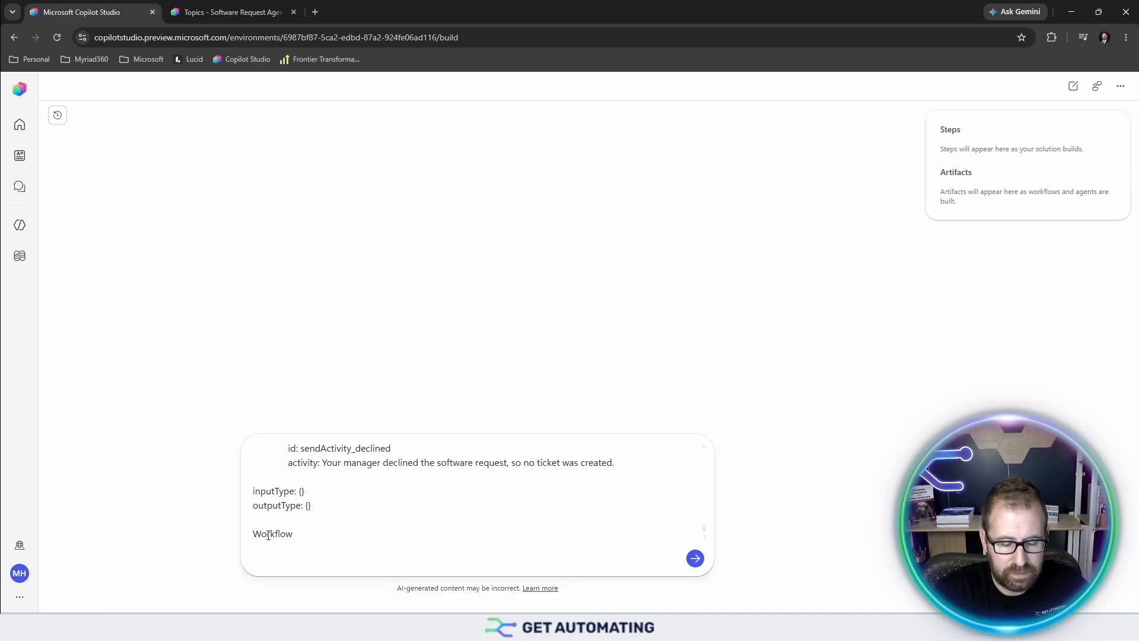
text(:)
key(shift+Return)
click(231, 12)
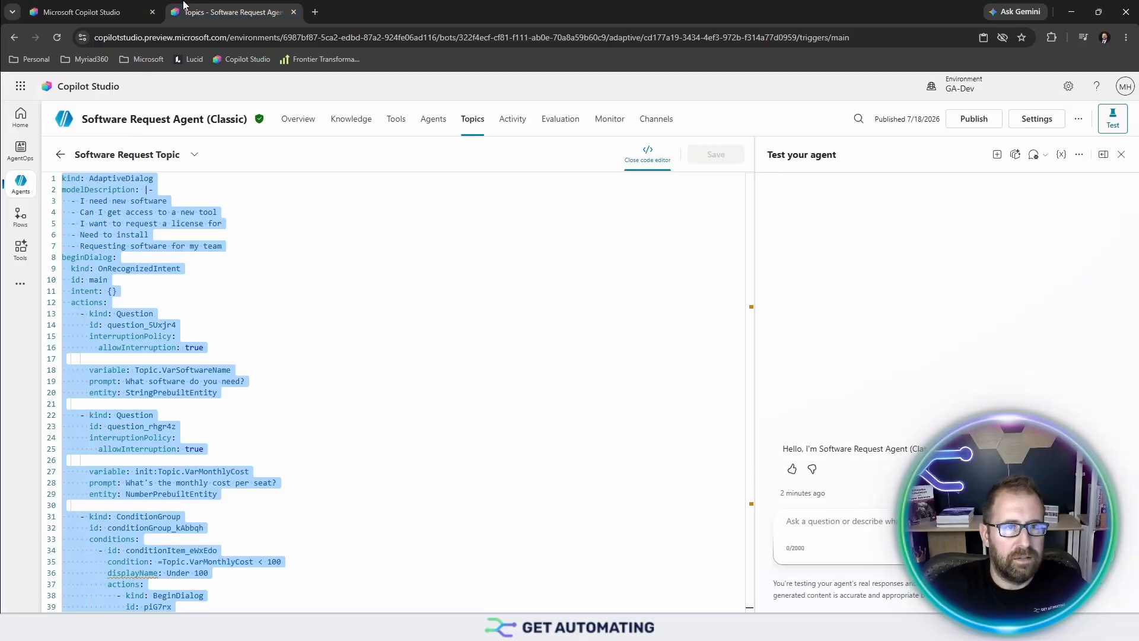
- Open the Approval Flow in the designer and copy the trigger's JSON code
click(60, 156)
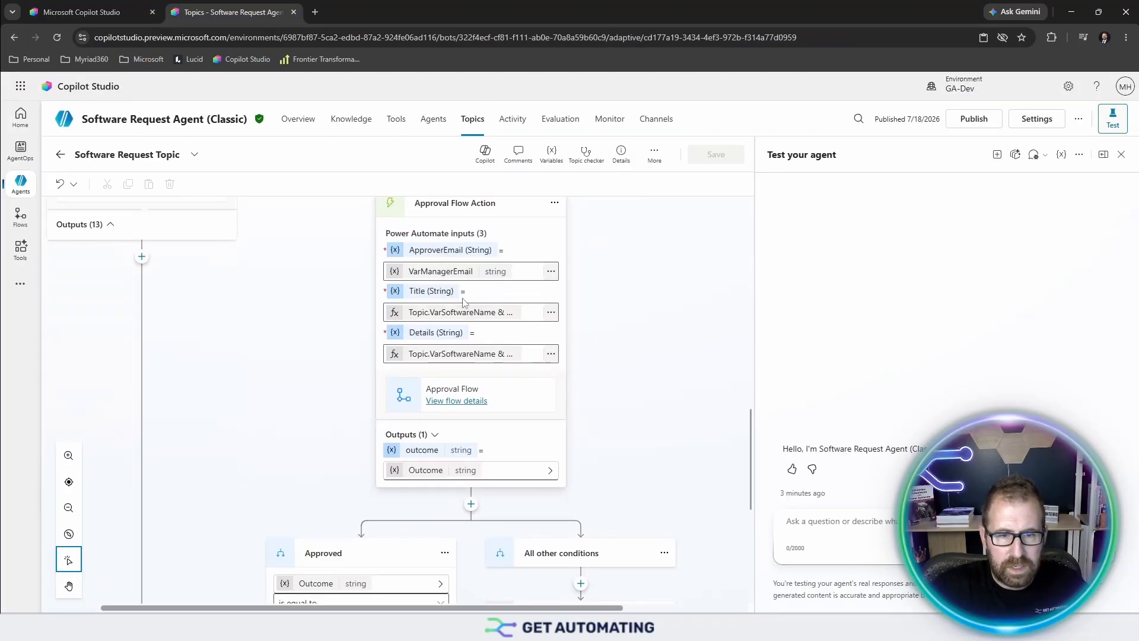
click(481, 407)
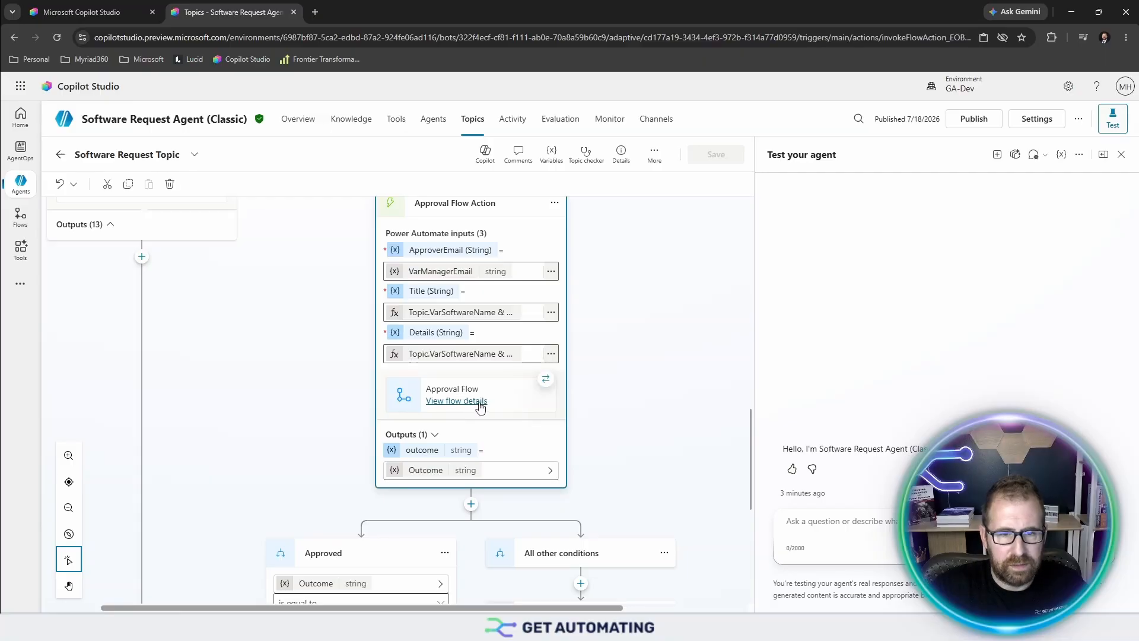
click(480, 406)
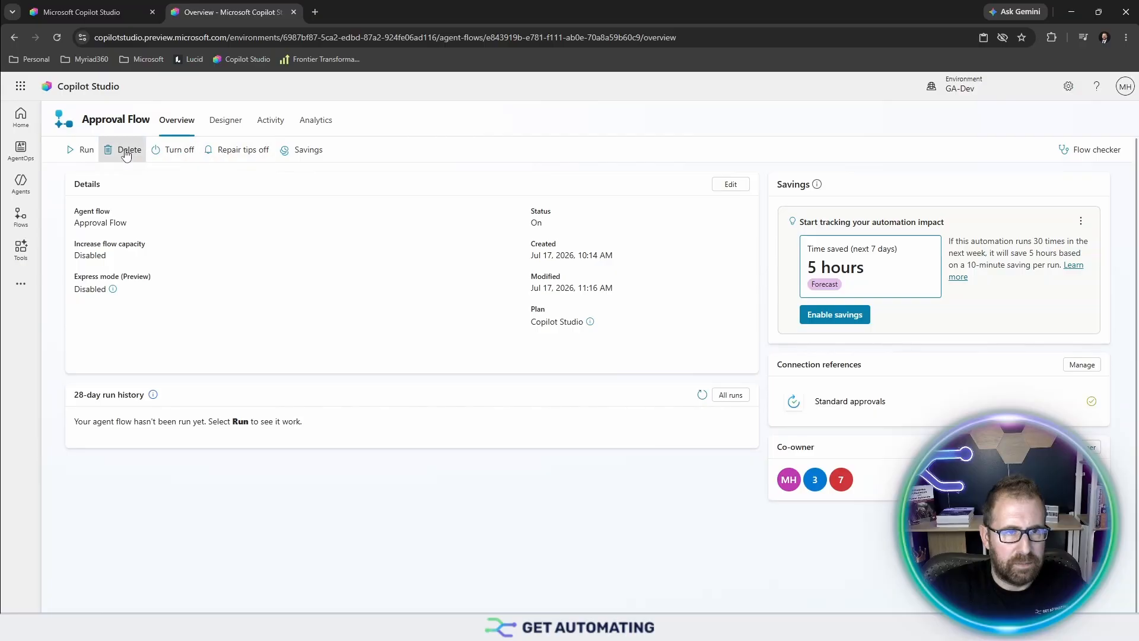
click(229, 122)
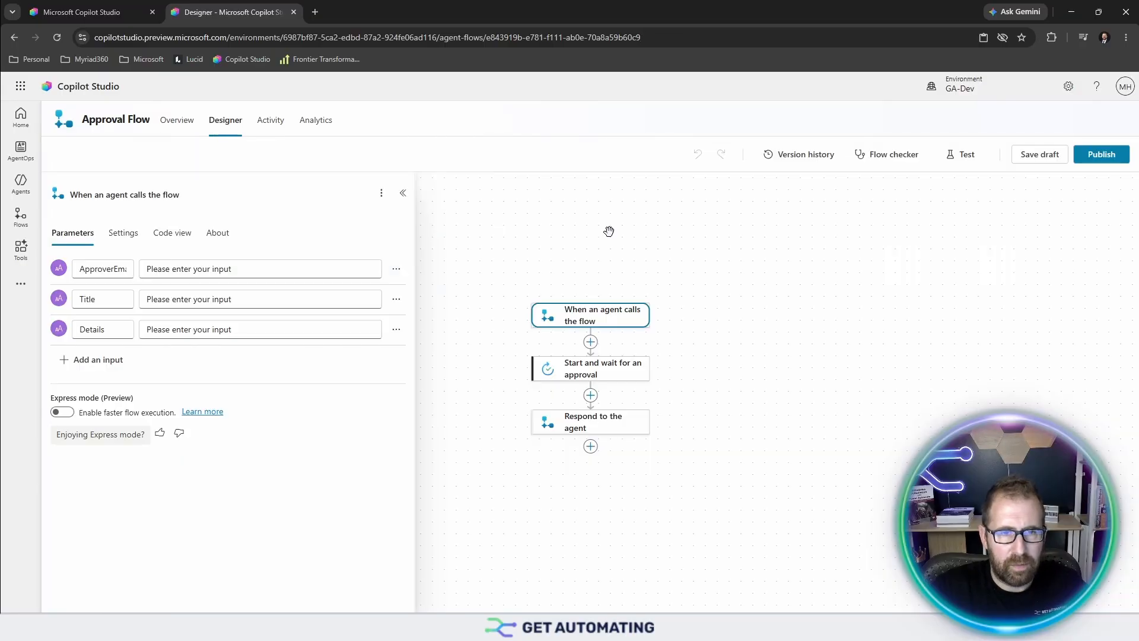
click(173, 234)
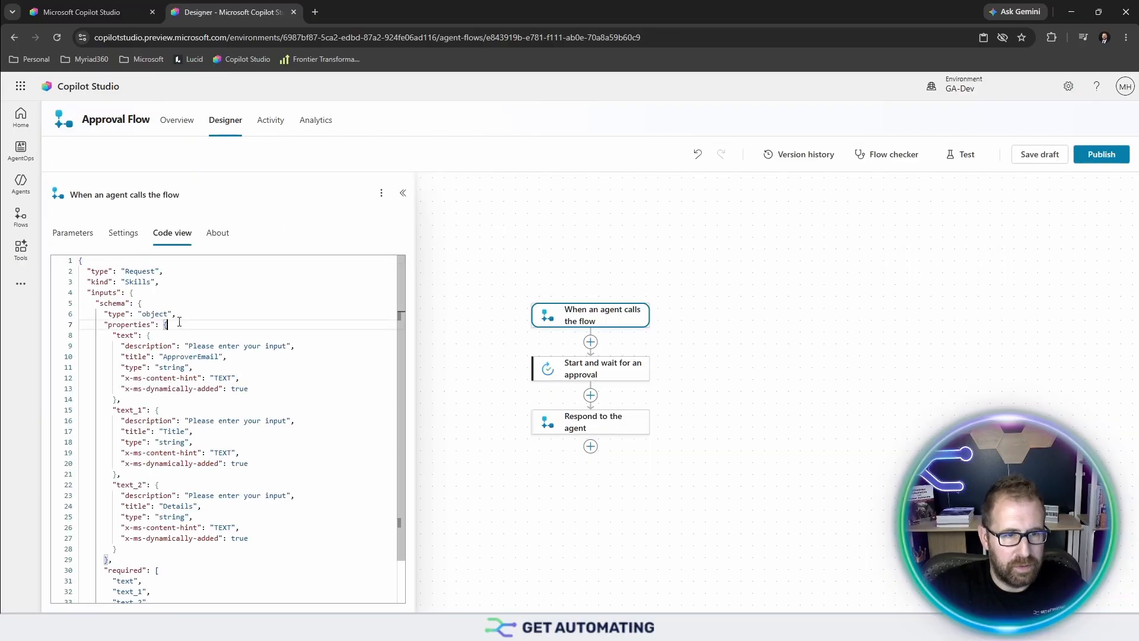
key(ctrl+a)
key(ctrl+c)
- Paste the trigger JSON under Workflow:, then select the 'Start and wait for an approval' step's JSON
click(82, 11)
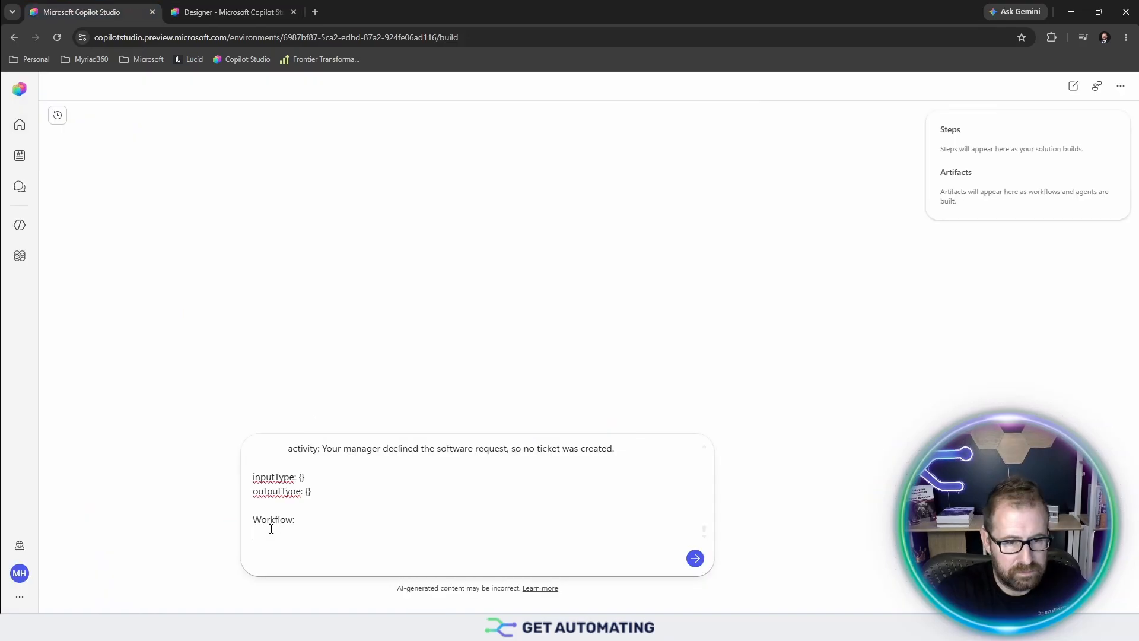
key(ctrl+v)
key(shift+Return)
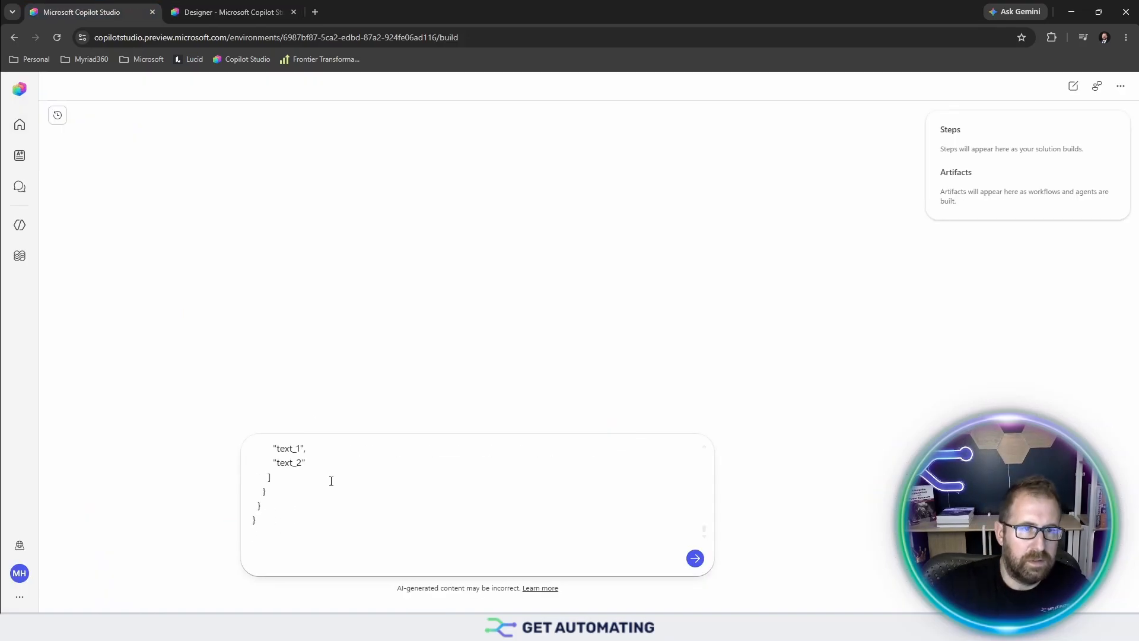
click(216, 11)
click(590, 369)
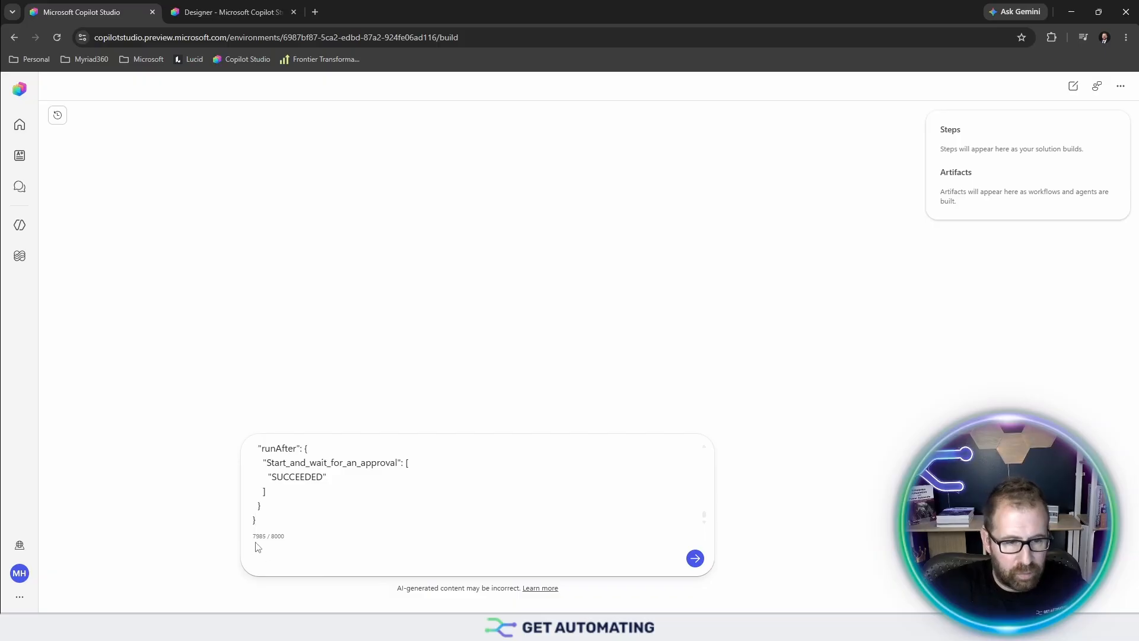
drag(254, 538, 298, 539)
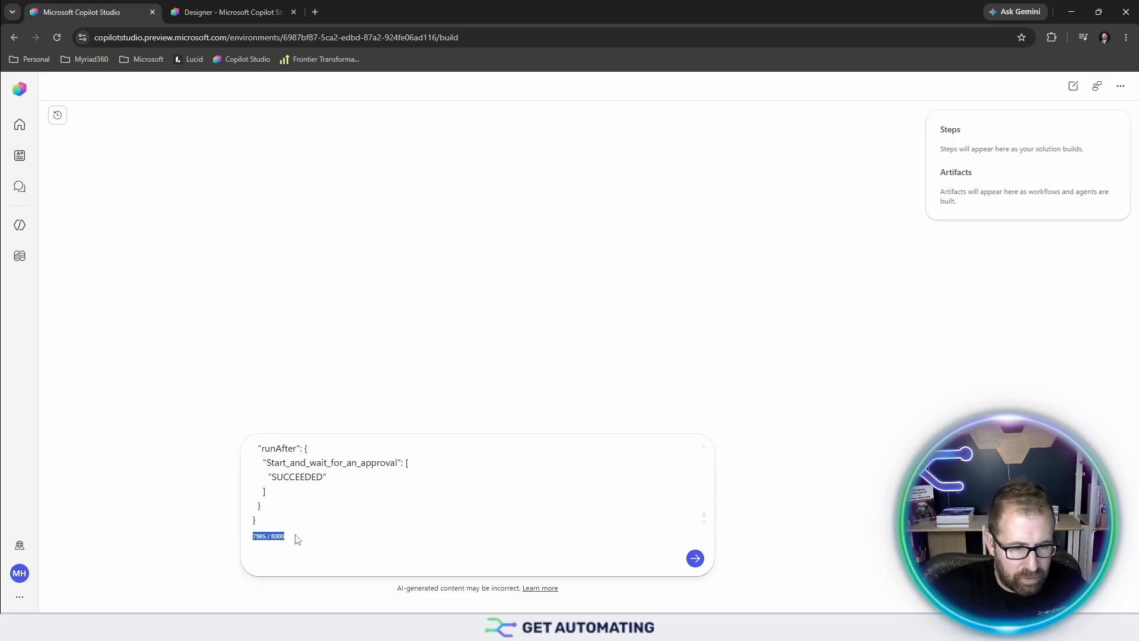
- Send the conversion prompt and answer the builder's site question with IT Help Desk
click(696, 559)
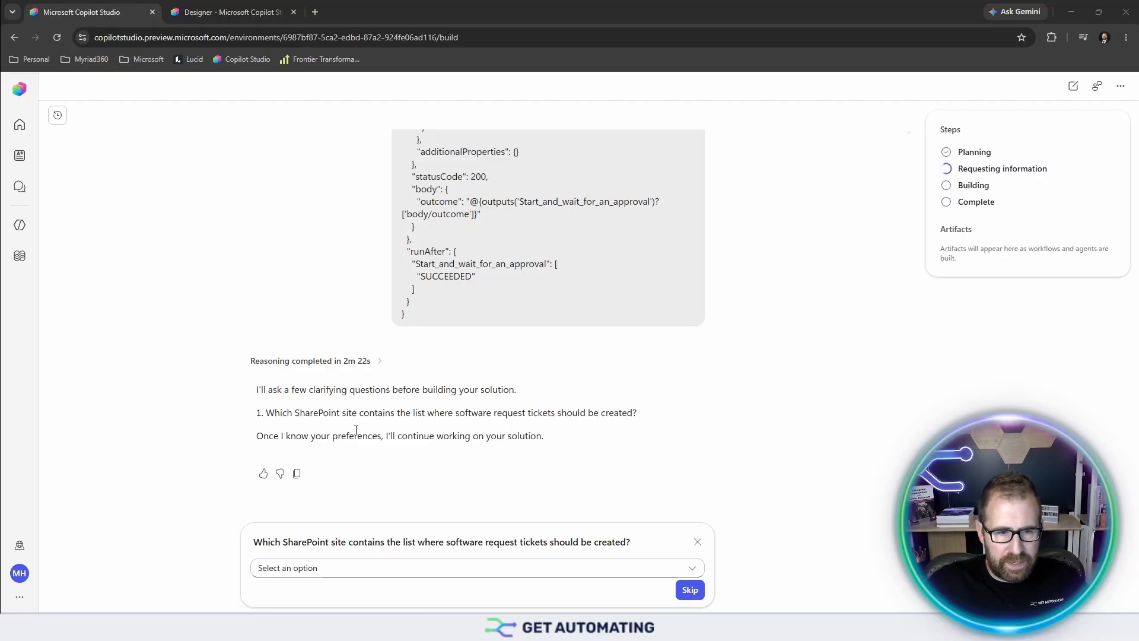
click(560, 568)
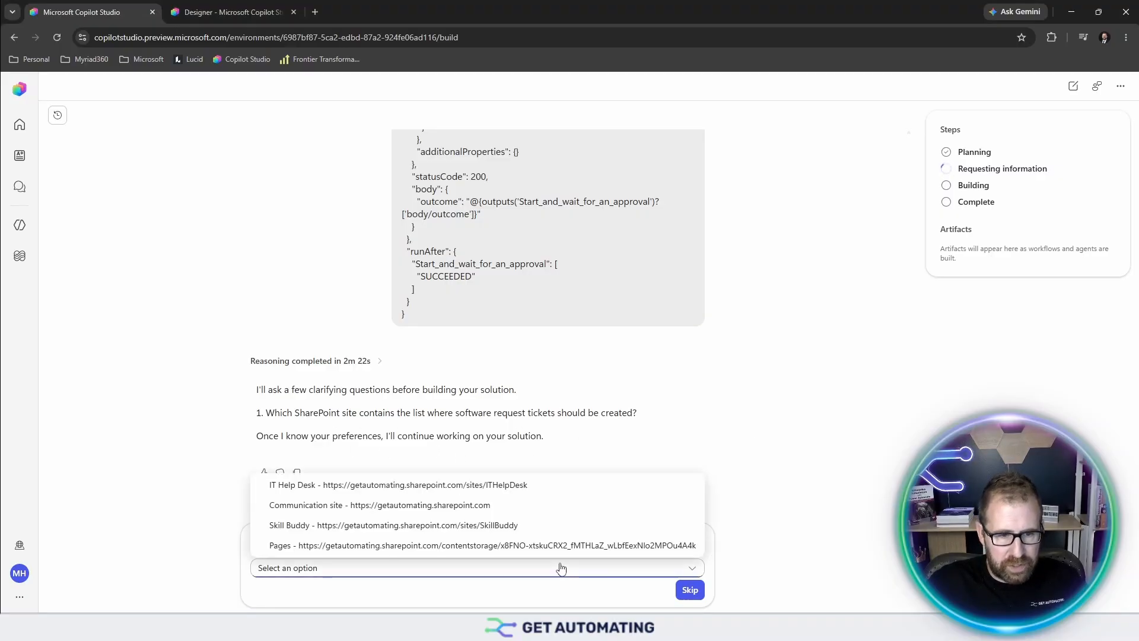
click(451, 494)
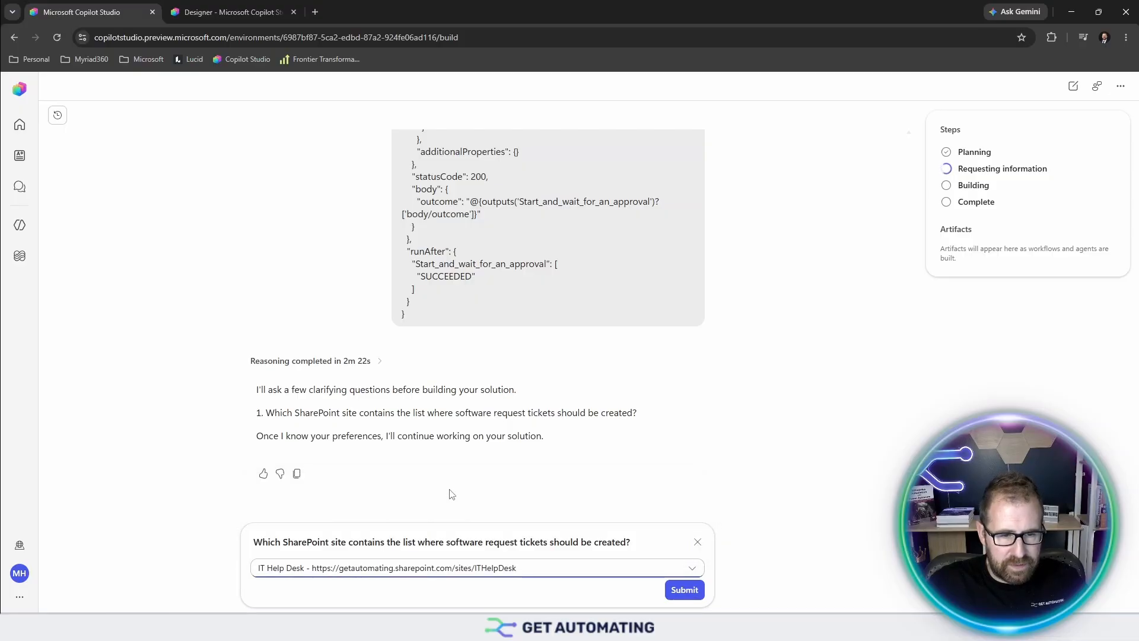
click(685, 590)
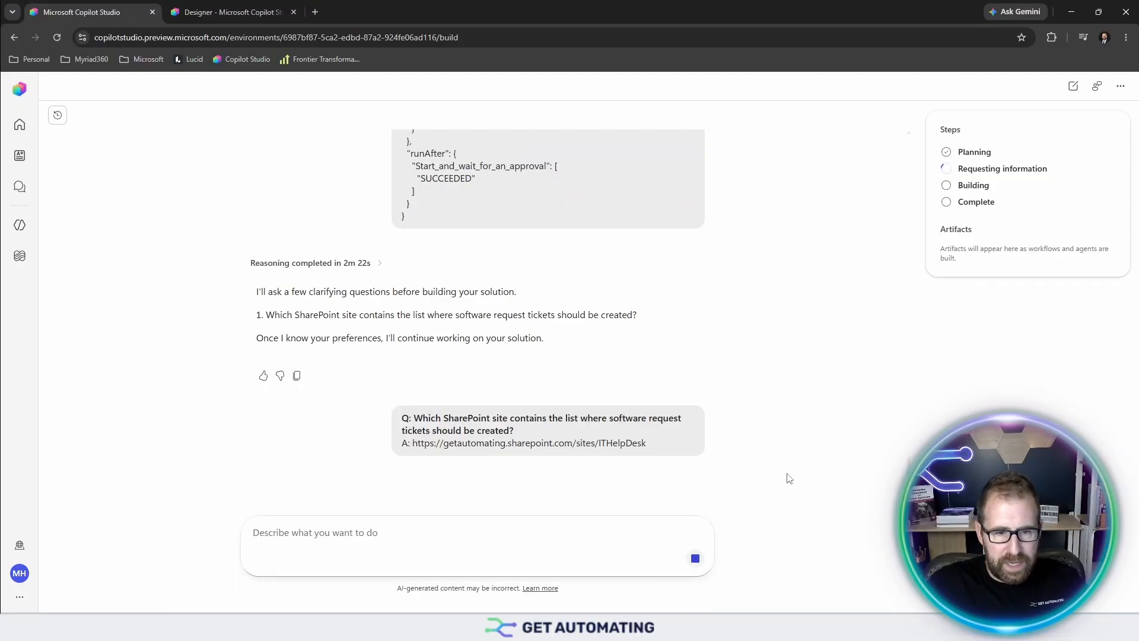
- Send 'Do you need additional information?', then choose IT Help Desk and its Tickets list
click(422, 535)
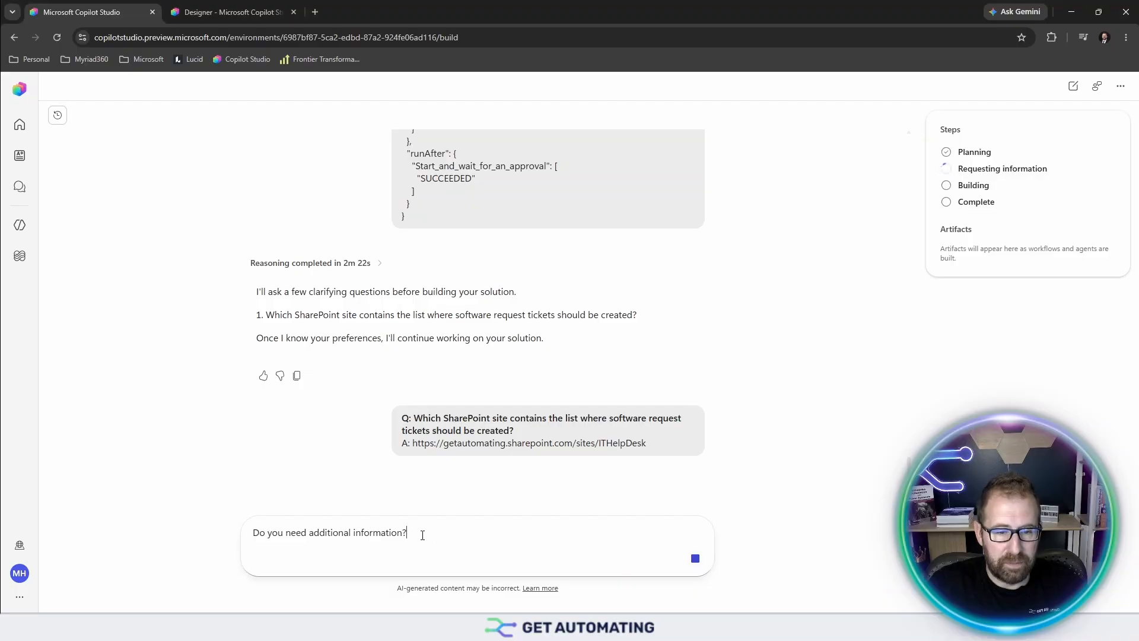
key(Return)
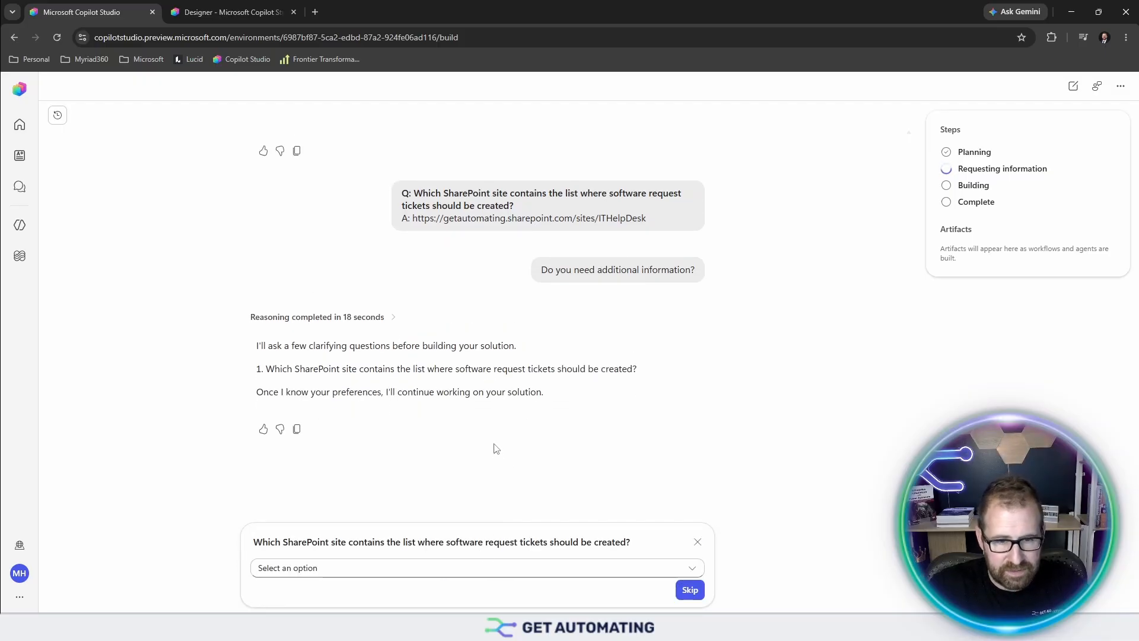
click(459, 575)
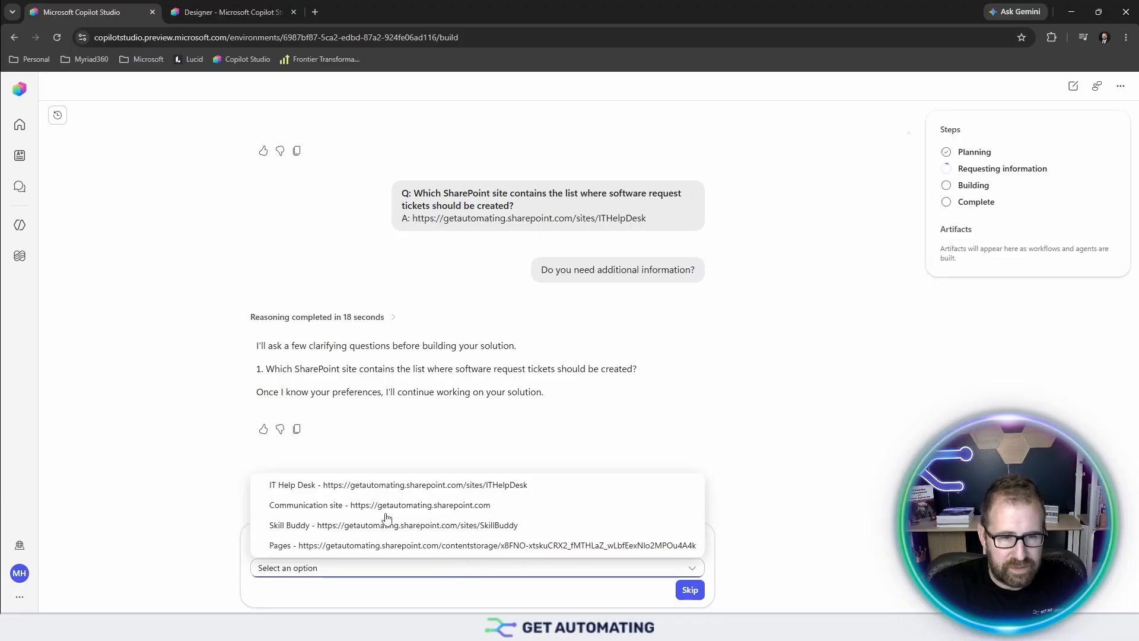
click(386, 485)
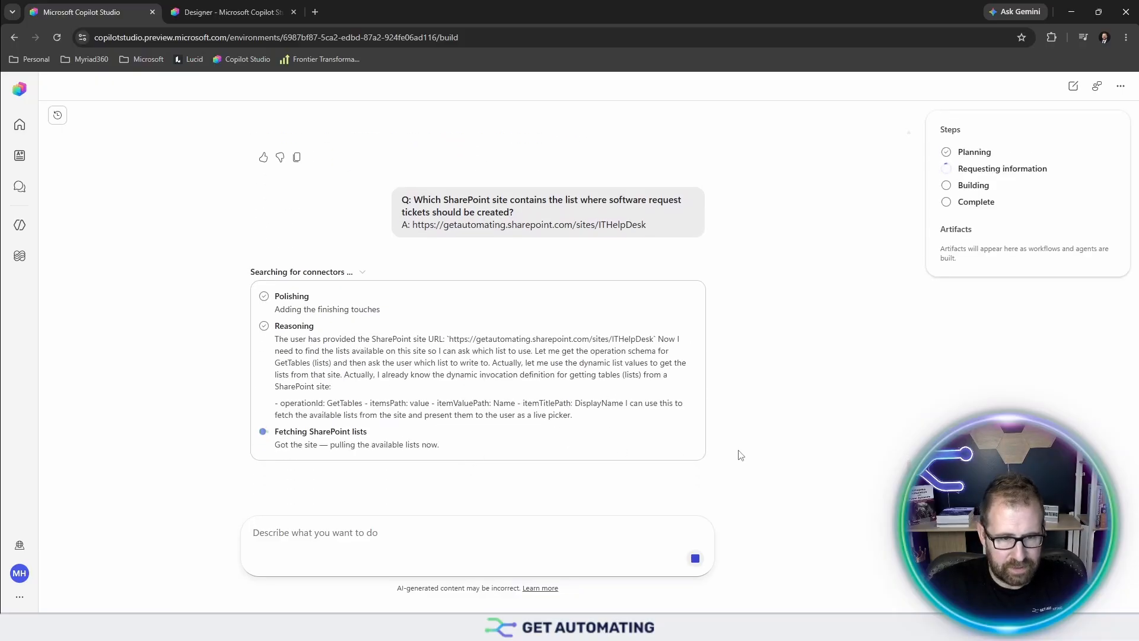
click(318, 548)
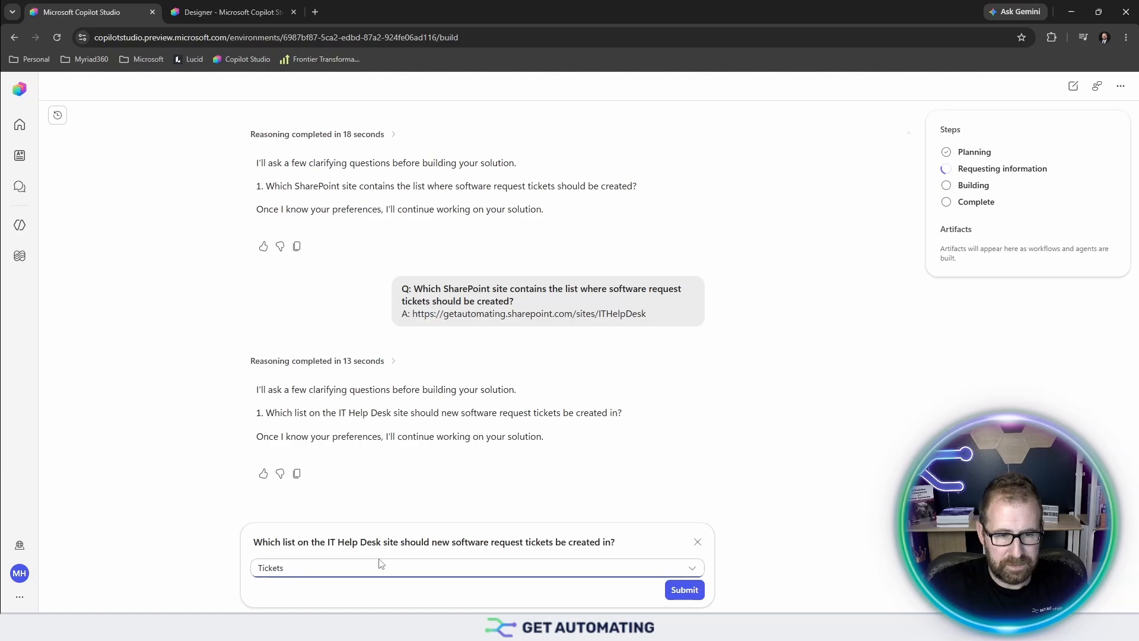
click(675, 592)
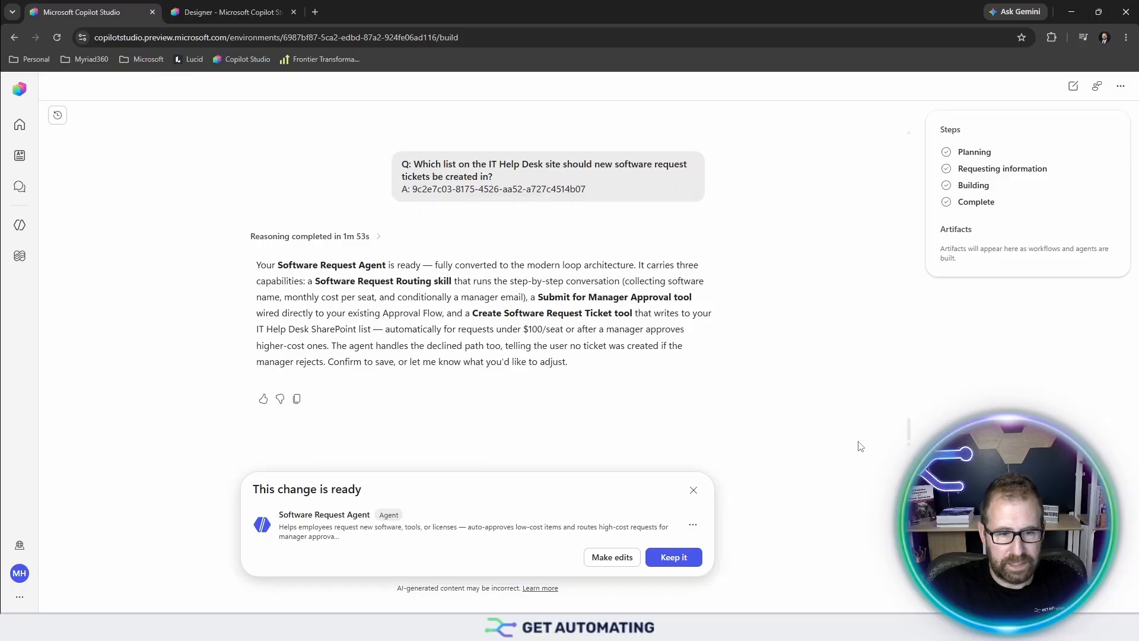
- Keep the rebuilt Software Request Agent and open it in the build editor via its pencil icon
click(673, 558)
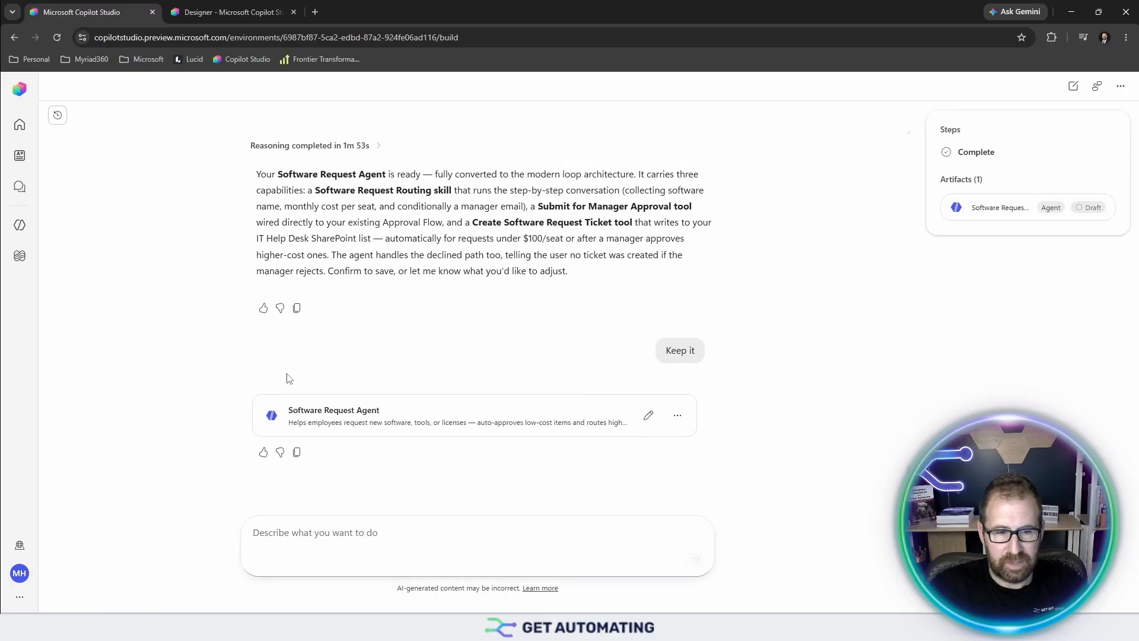
click(649, 416)
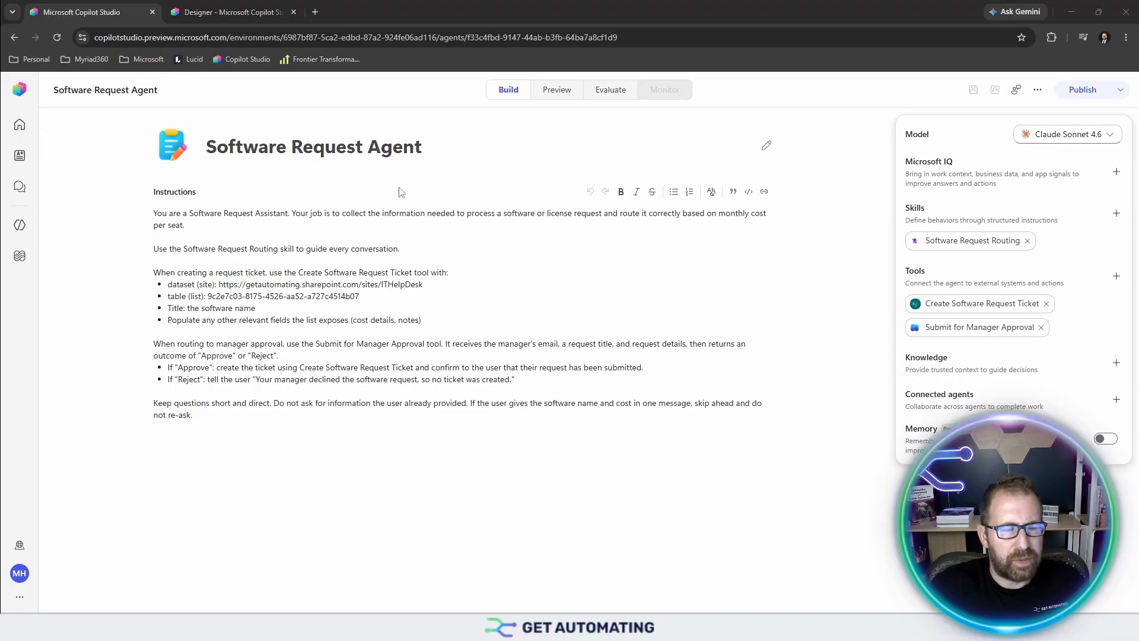
- Review the Submit for Manager Approval tool's inputs and outputs, then go to the Workflows page
click(970, 329)
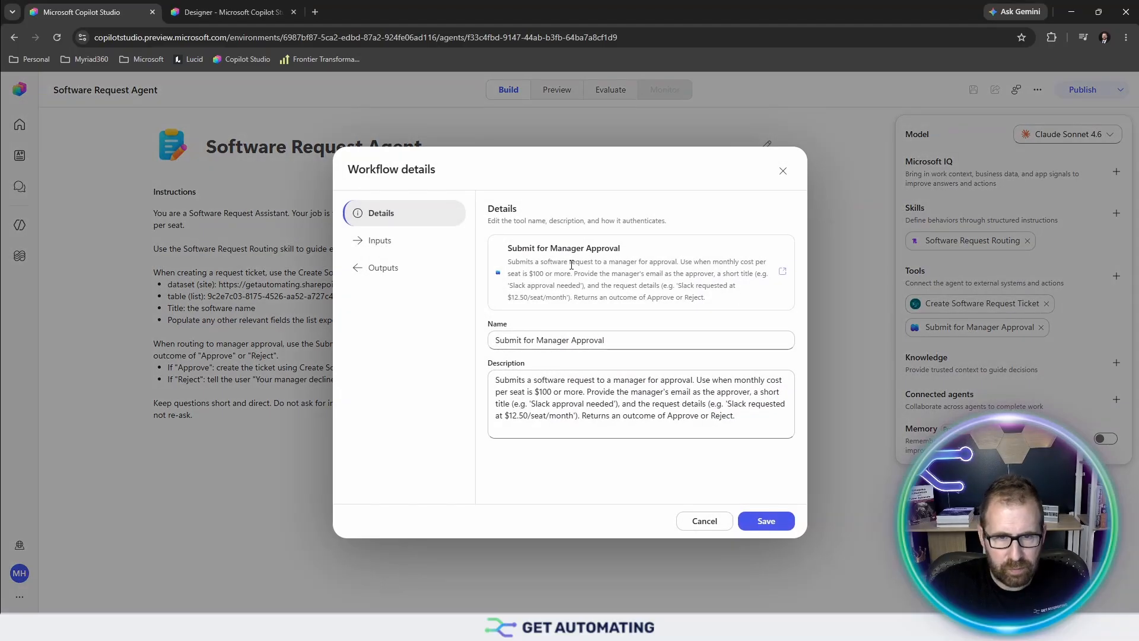
click(376, 243)
click(397, 272)
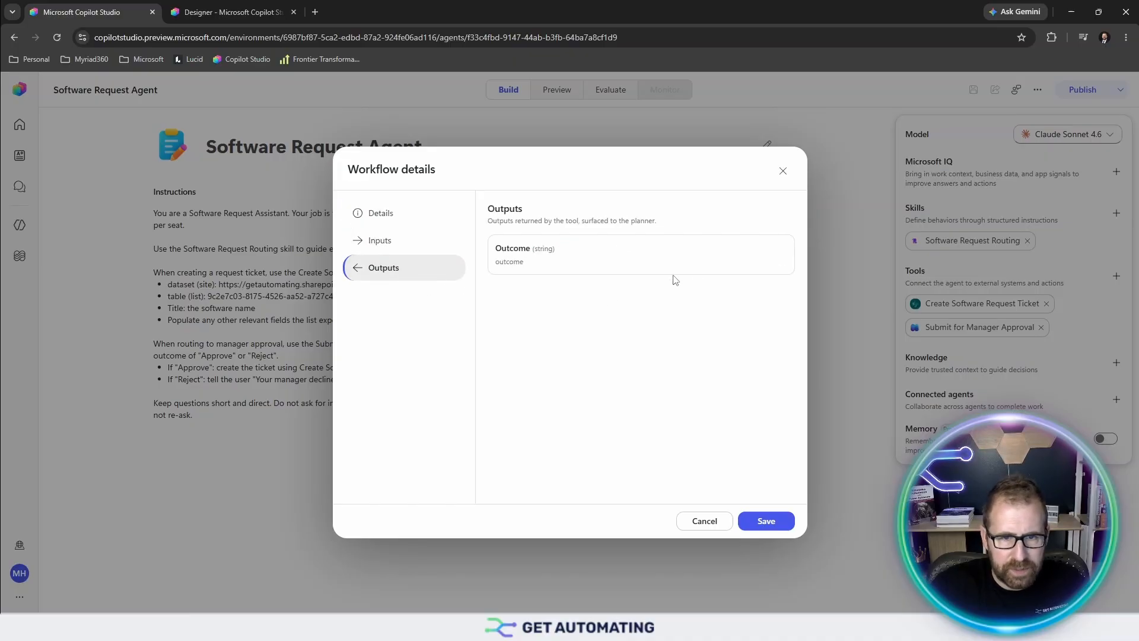
click(783, 172)
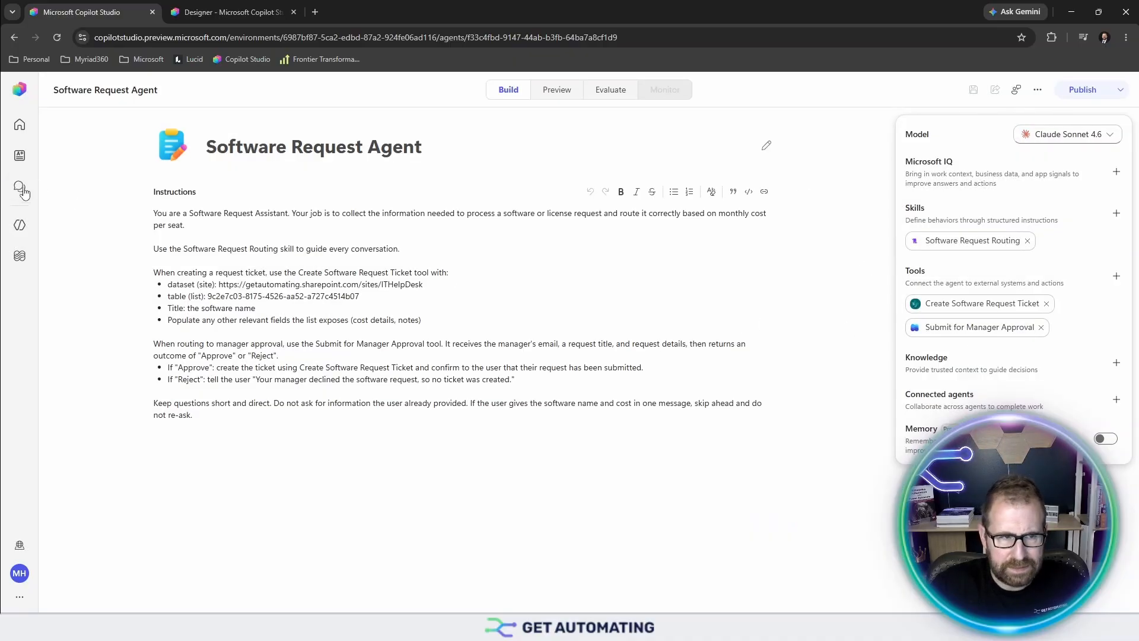
click(20, 256)
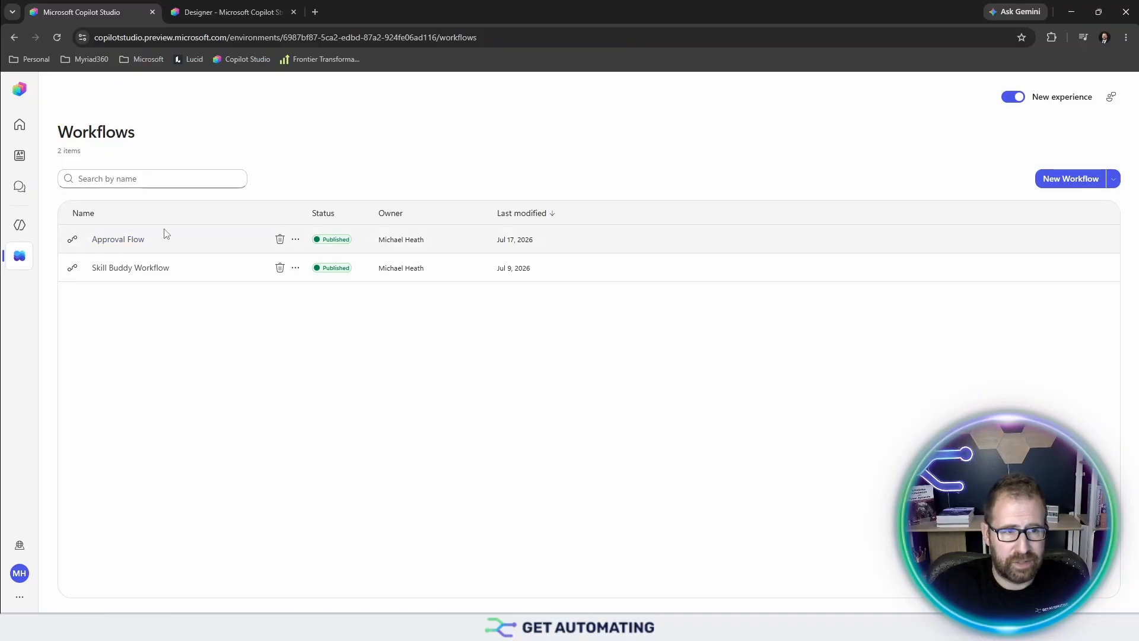
- Open Approval Flow in a new designer tab, then show Chat history on the first tab
click(226, 6)
click(113, 11)
click(114, 240)
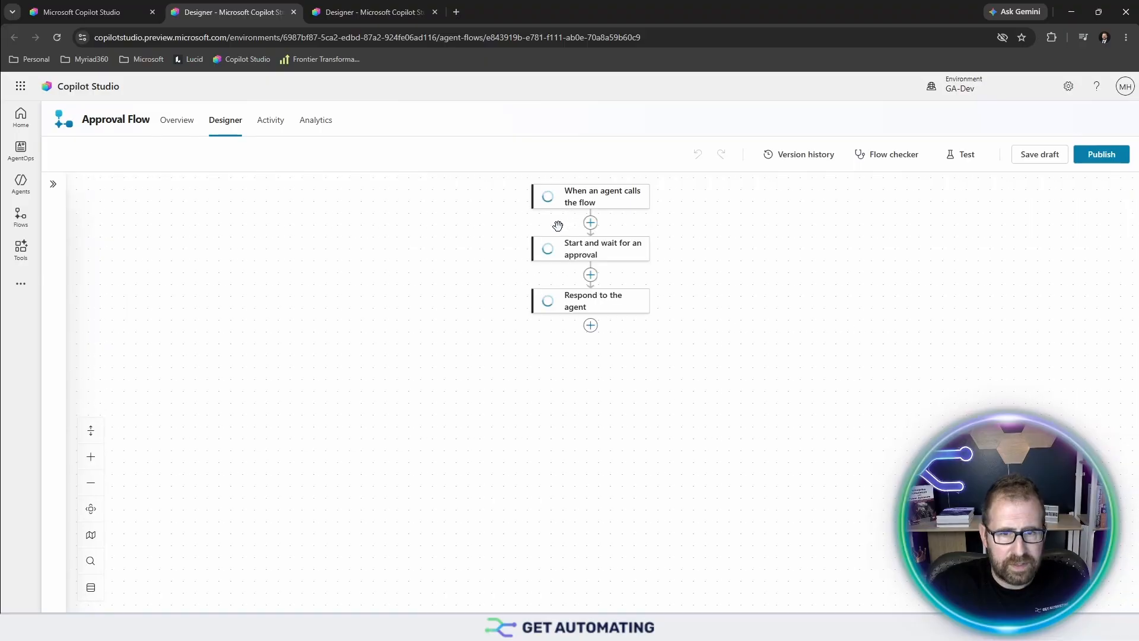
click(84, 12)
click(20, 191)
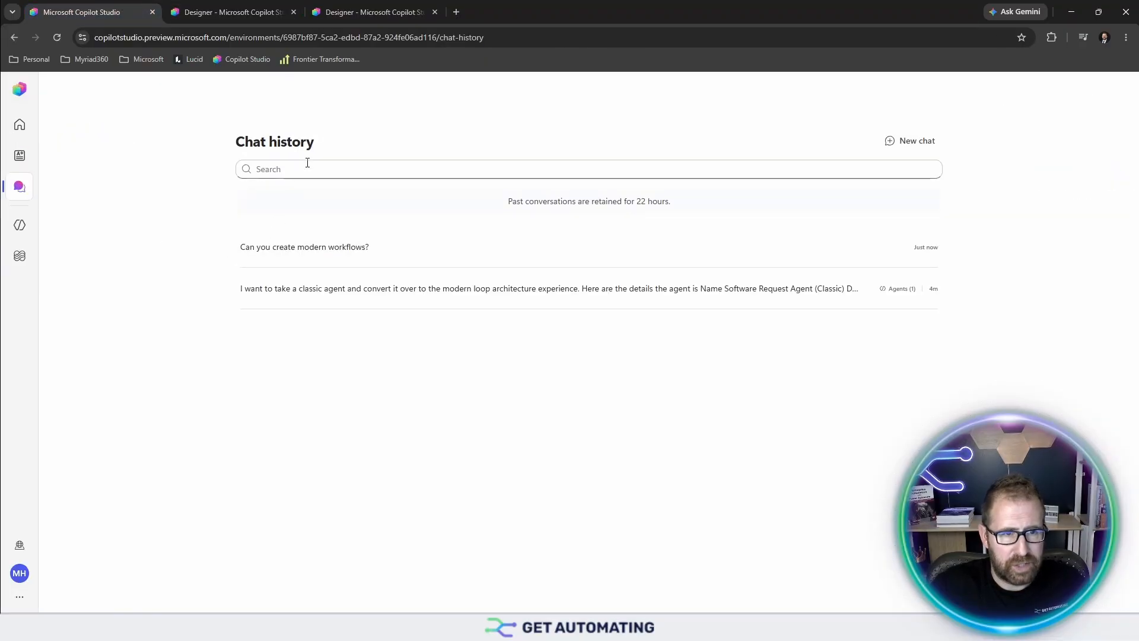
- Paste the Submit for Manager Approval tool's name and description into the 'Can you create modern workflows?' chat message
click(337, 257)
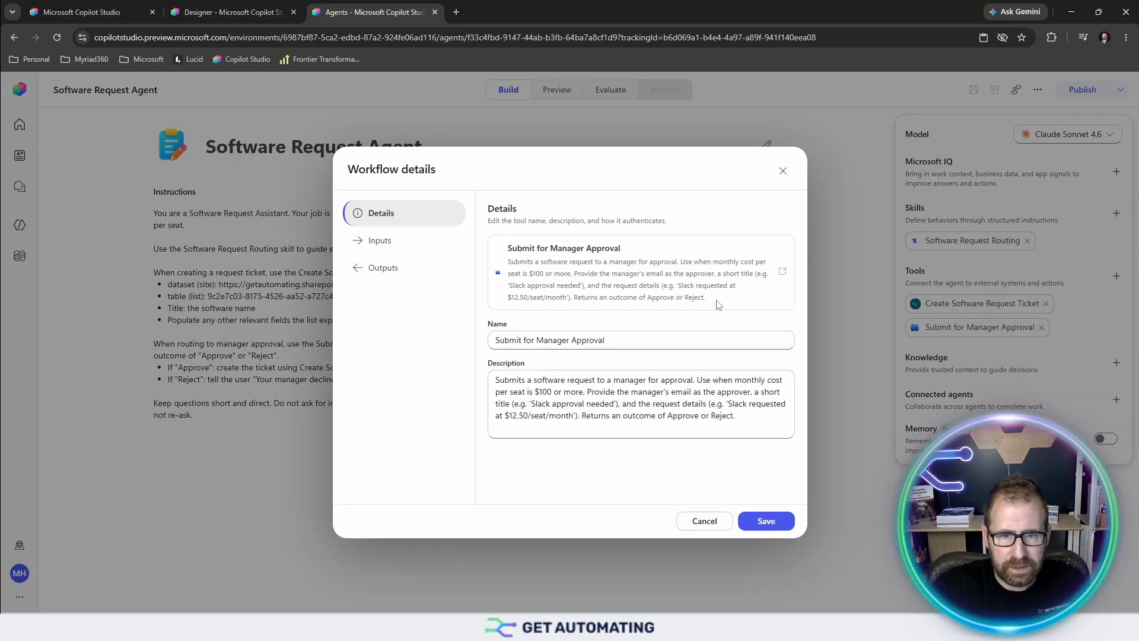
drag(728, 303, 498, 258)
key(ctrl+c)
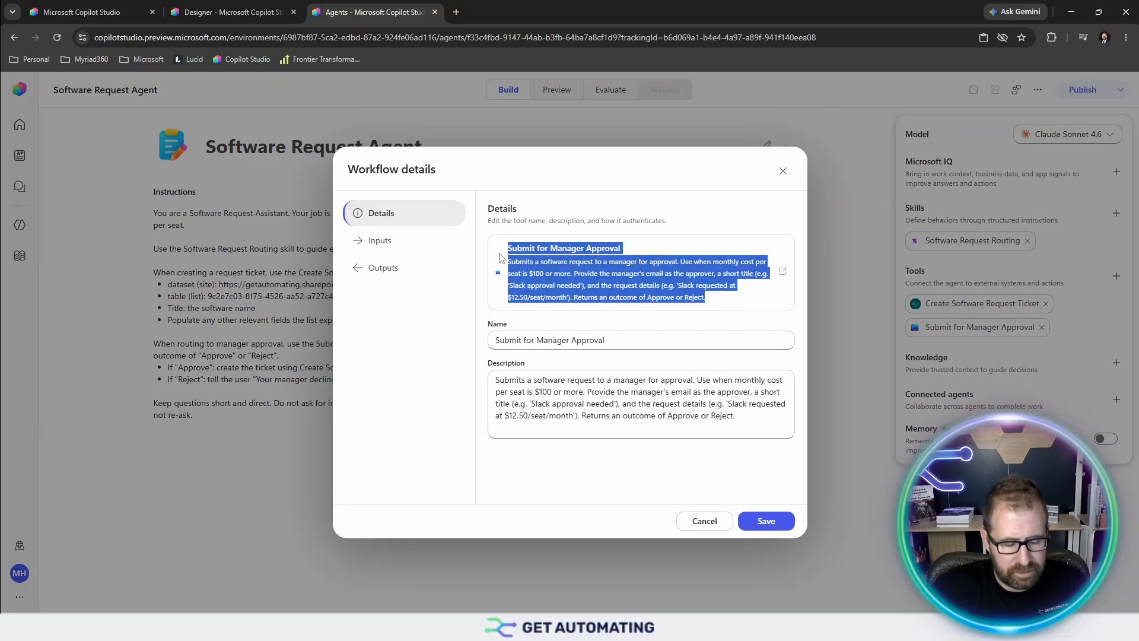
click(261, 11)
click(86, 7)
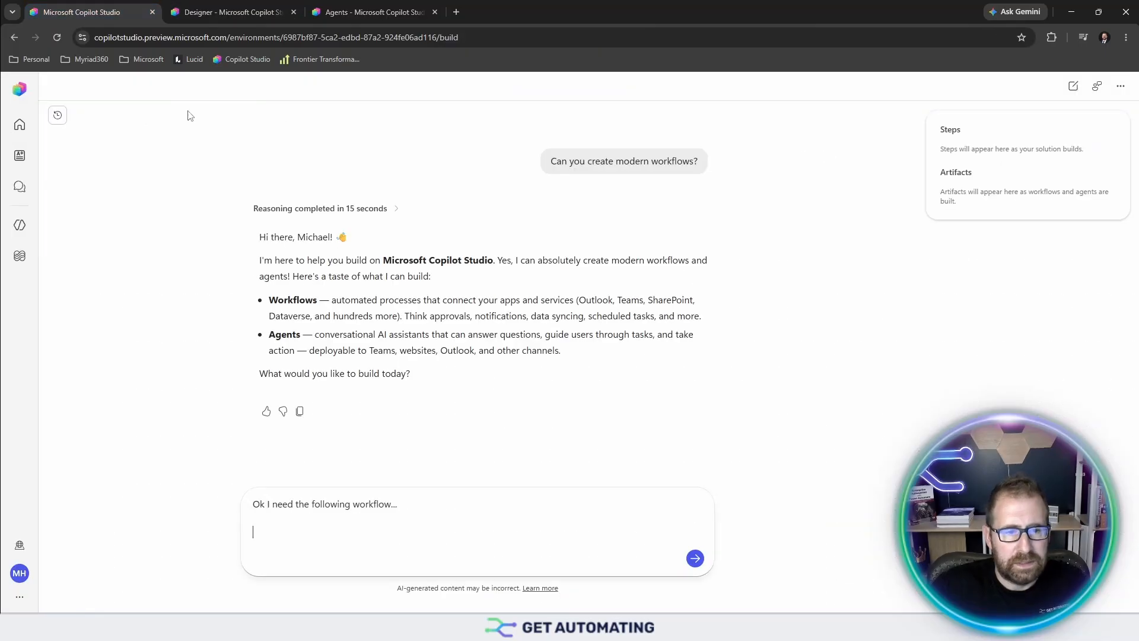
key(ctrl+v)
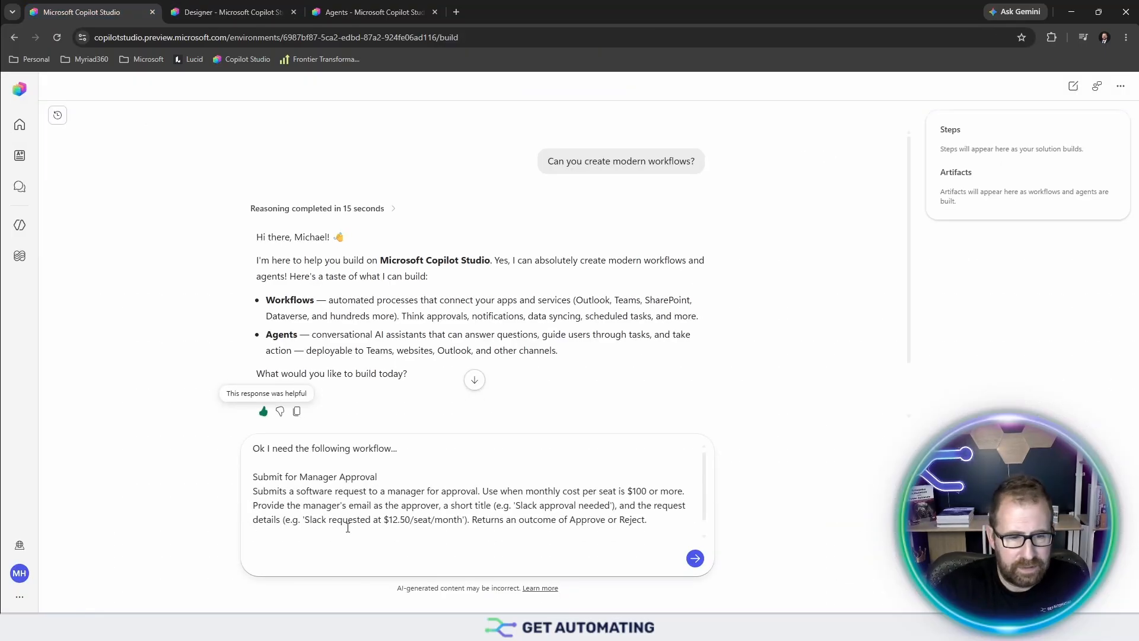
- Add a 'Here is the classic workflow:' line below the pasted description
key(Return)
text(Here is the classic workflow:)
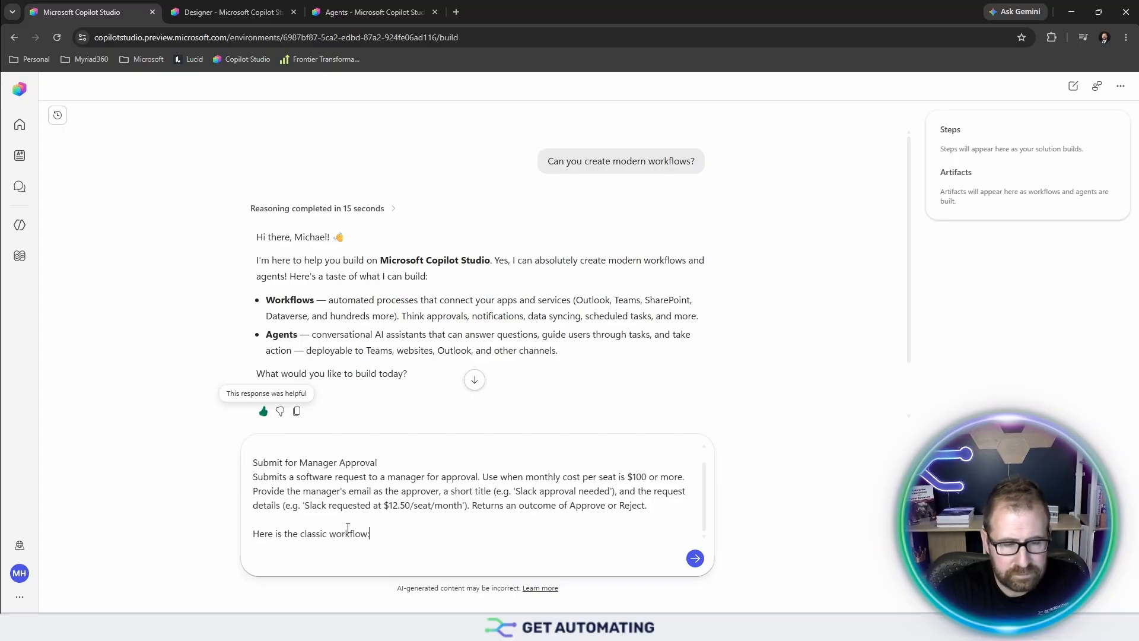
key(shift+Return)
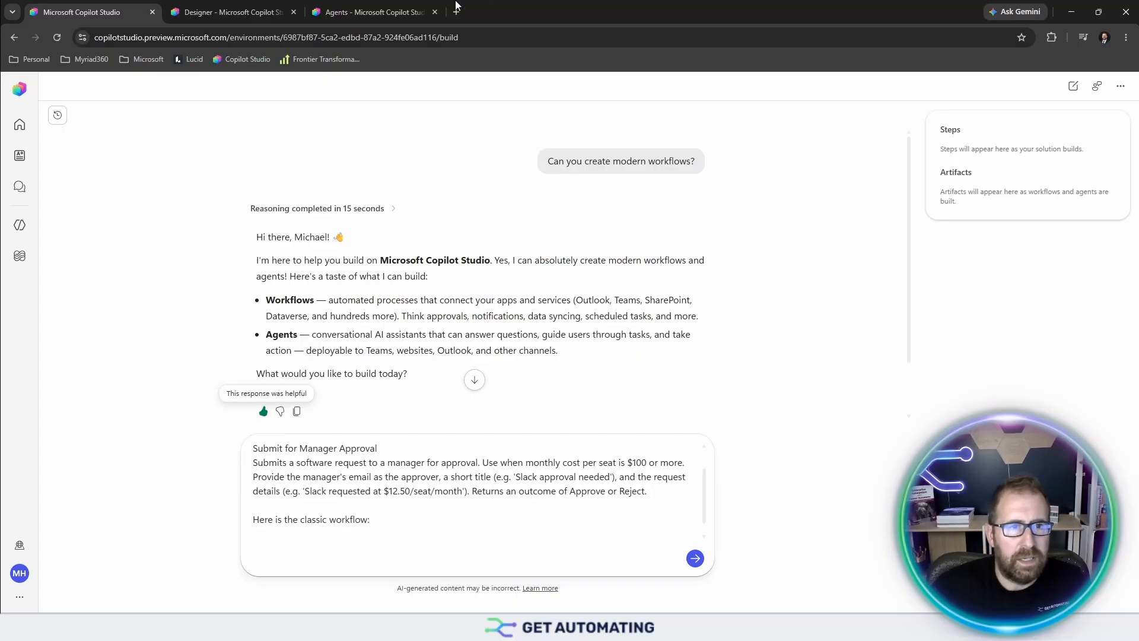
click(254, 7)
- Paste the Approval Flow trigger's code into the chat message, followed by new lines
click(593, 205)
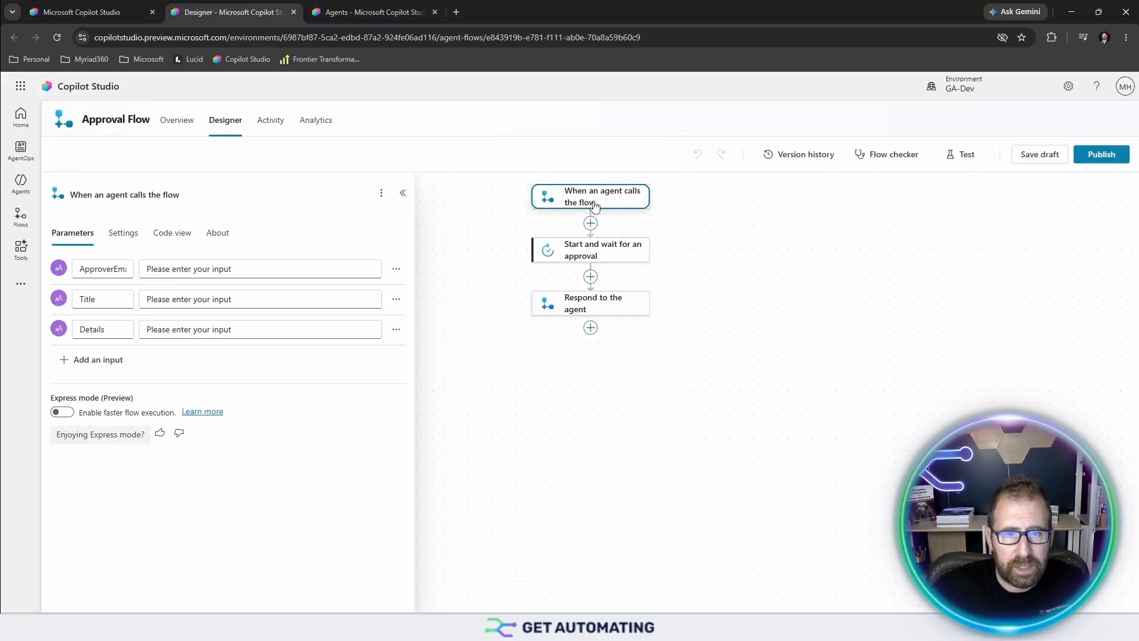
click(189, 234)
click(344, 371)
key(ctrl+a)
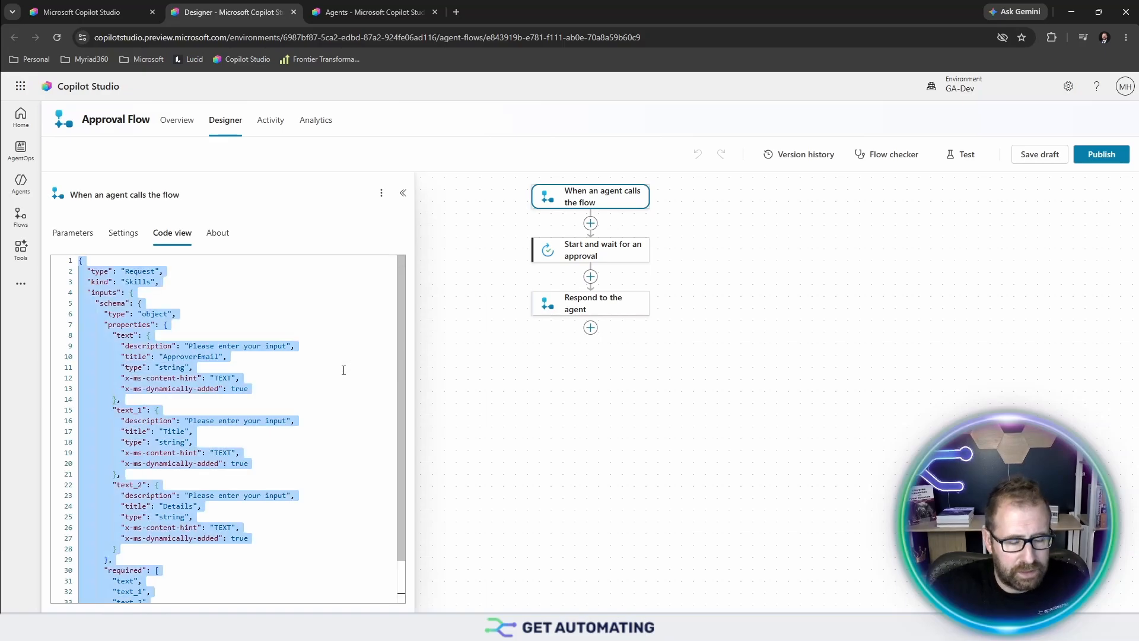
click(77, 10)
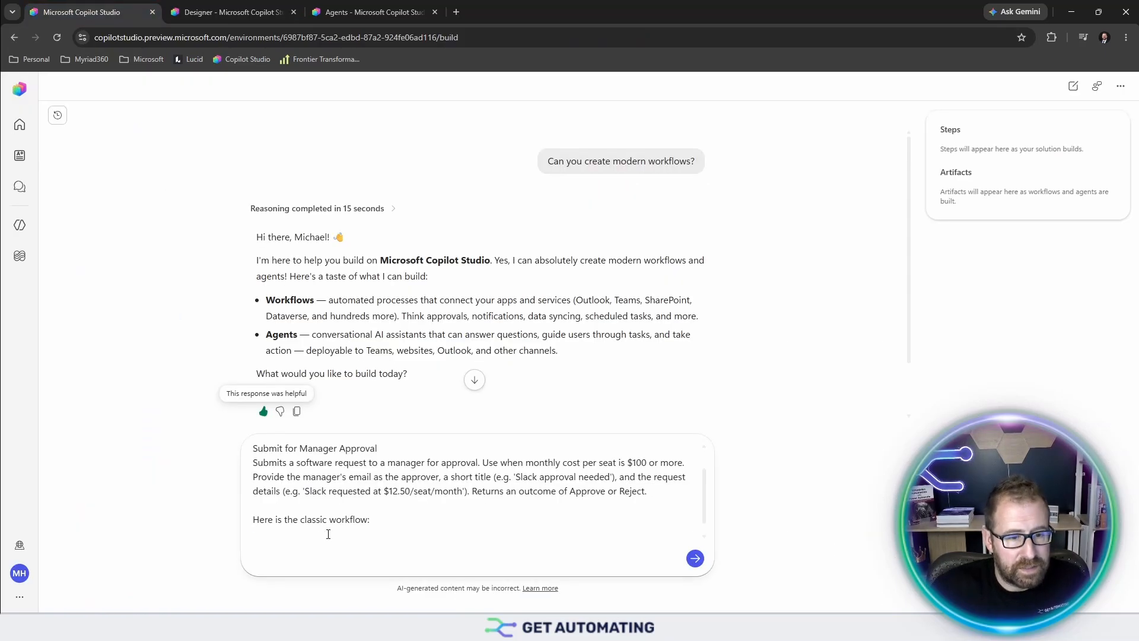
click(291, 546)
key(ctrl+v)
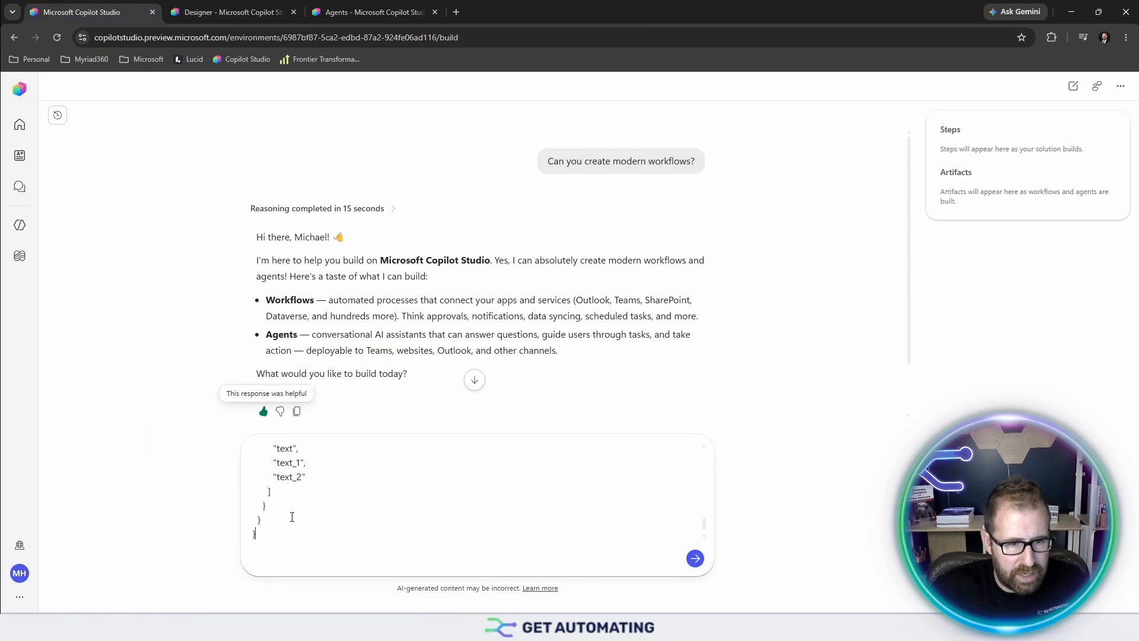
key(shift+Return)
key(shift+Return)
- Select and copy the approval step's code from the Approval Flow designer
click(213, 7)
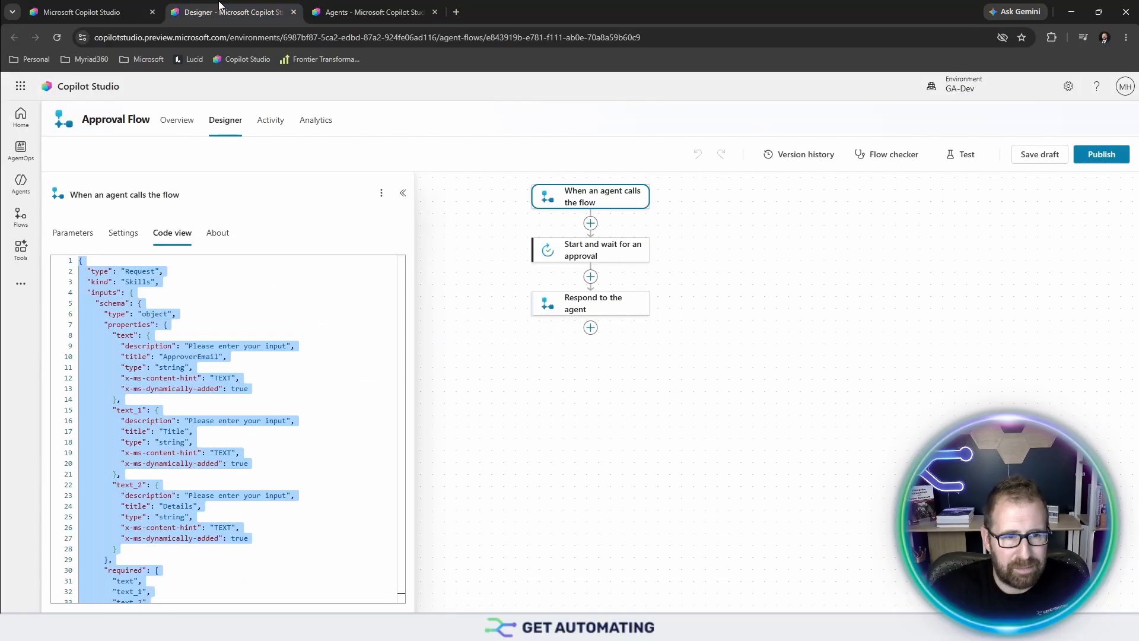
click(587, 259)
click(189, 232)
click(242, 417)
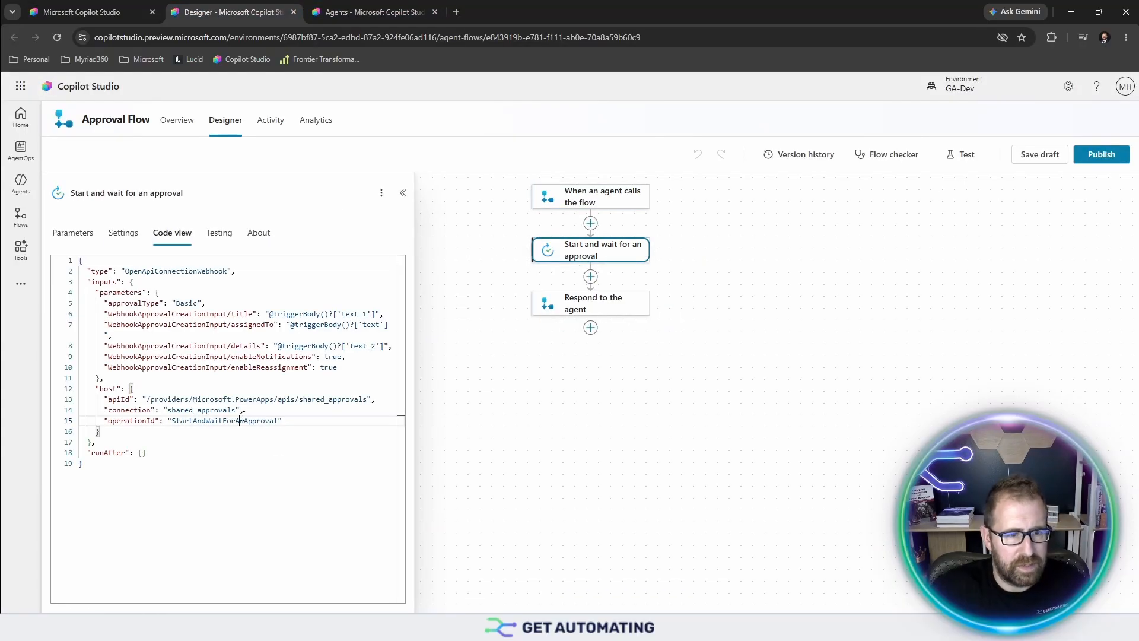
key(ctrl+a)
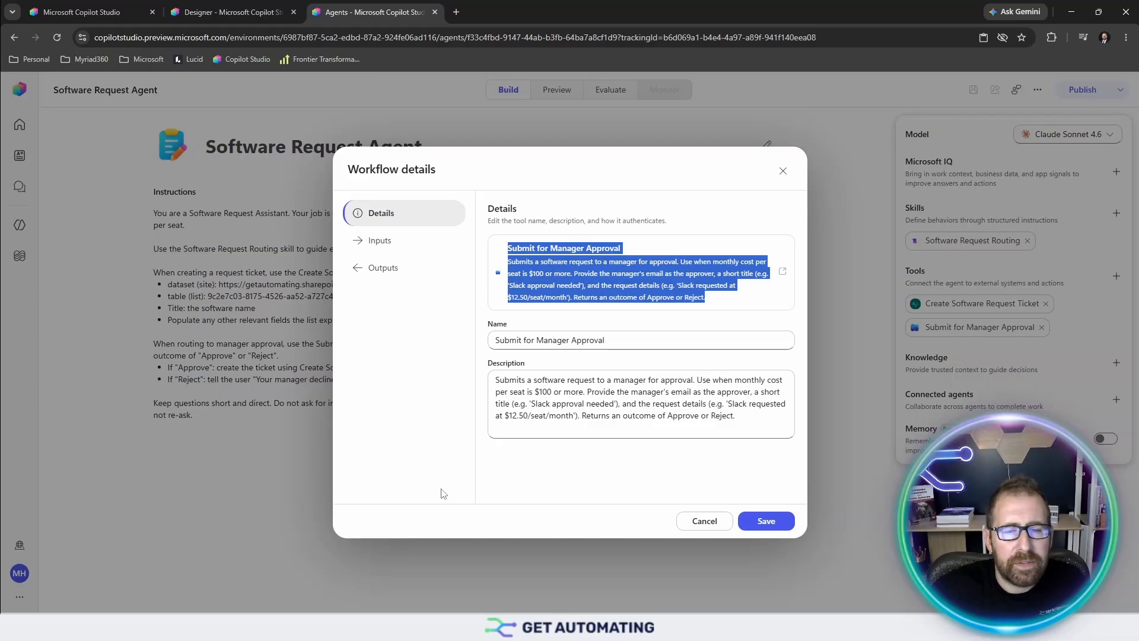
click(89, 12)
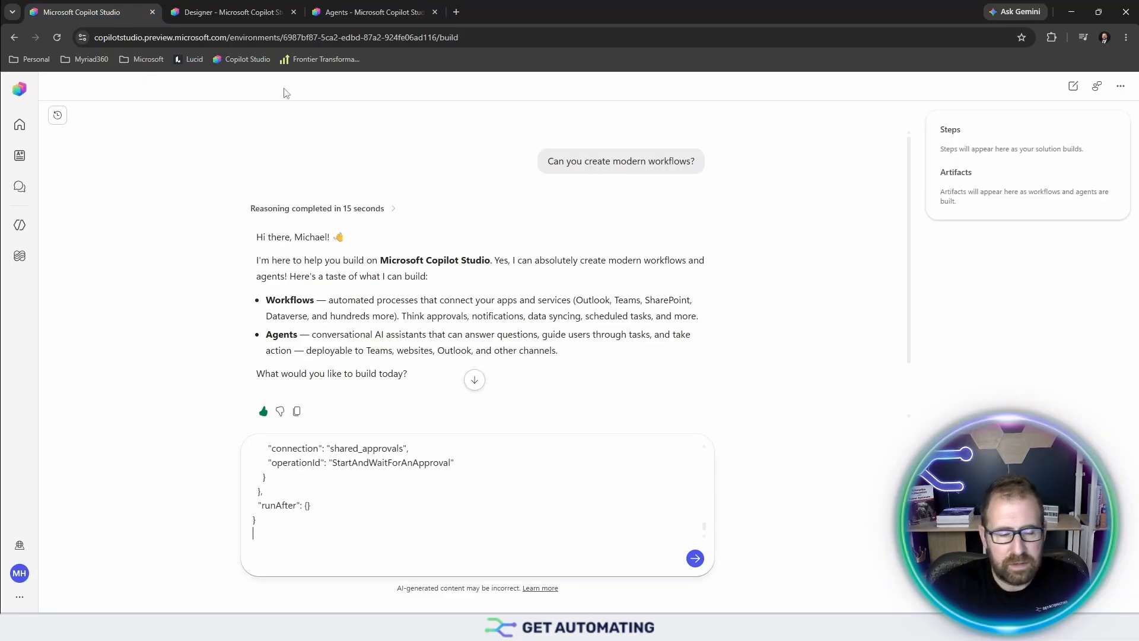
- Paste the Respond to the agent step's JSON into the prompt, with blank lines below
click(244, 10)
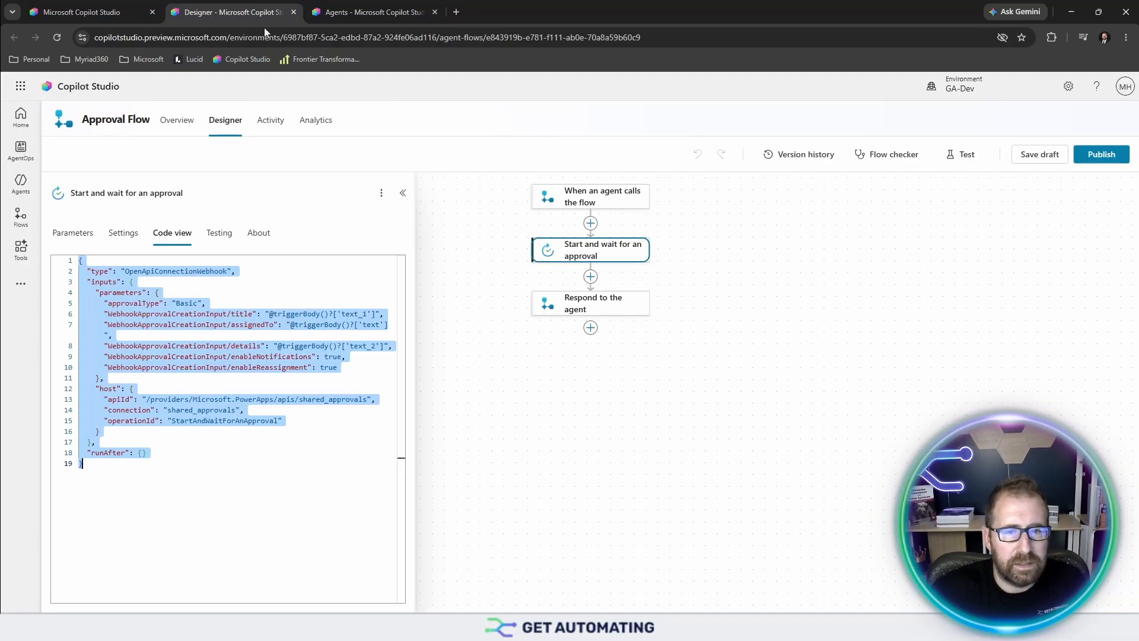
click(595, 315)
click(171, 233)
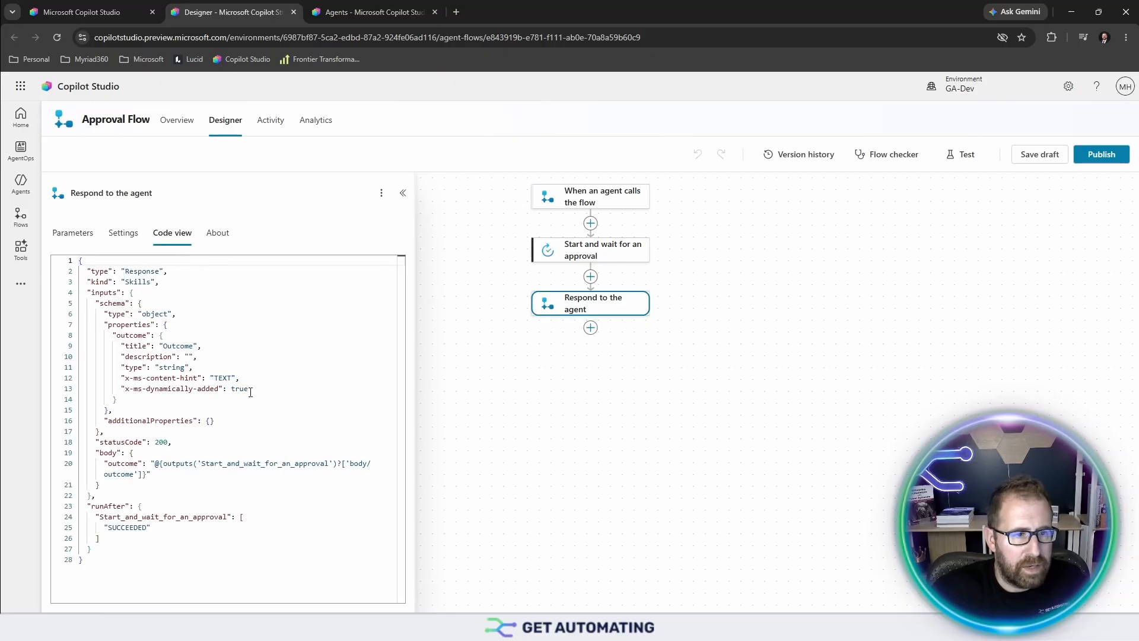
click(250, 393)
key(ctrl+a)
click(95, 10)
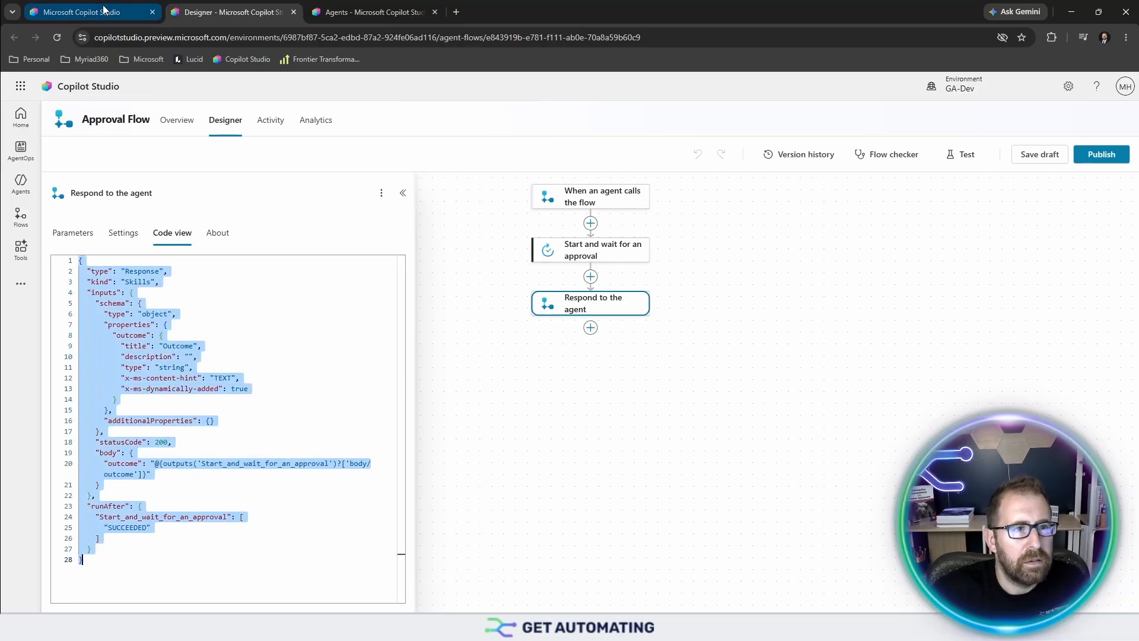
key(ctrl+v)
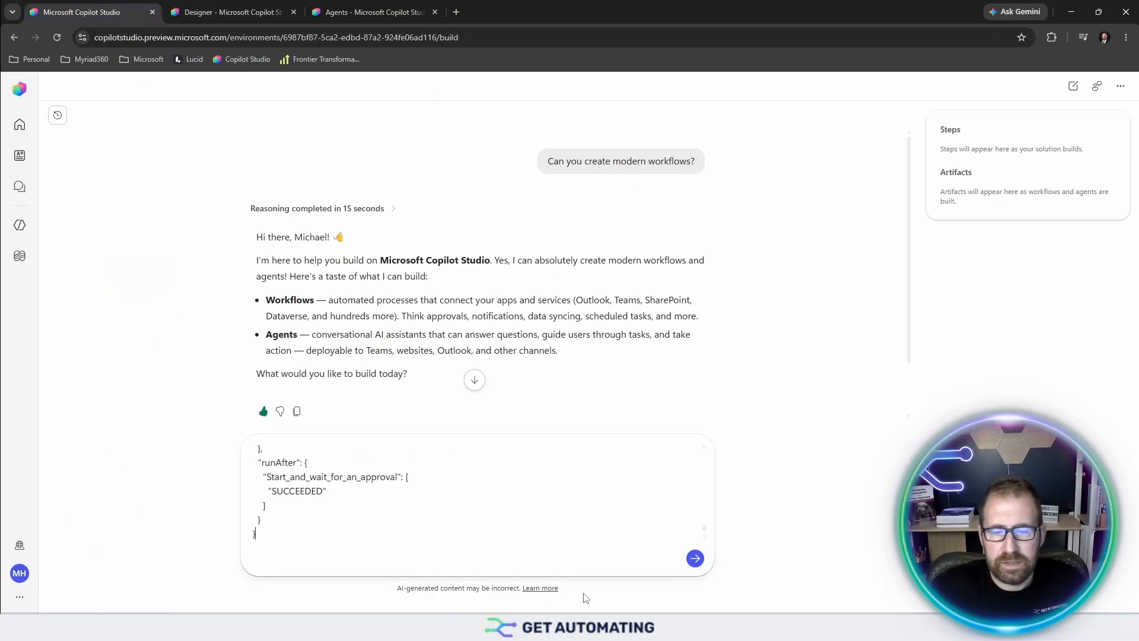
key(shift+Return)
key(shift+Return)
key(shift+Return)
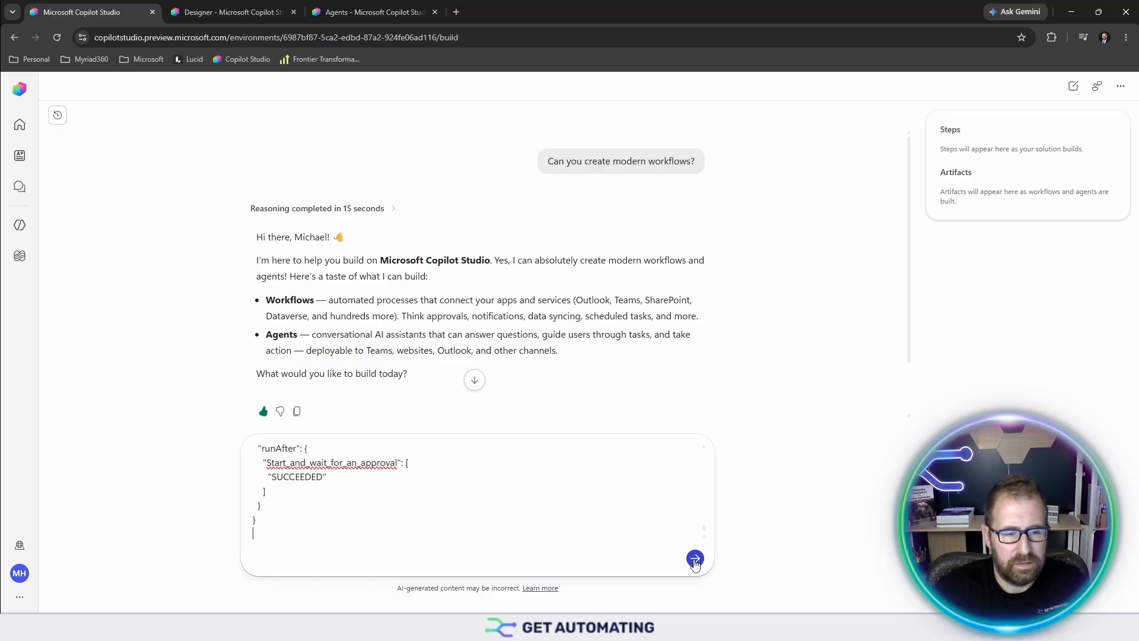
- Send 'Just need the workflow and not an age', keep the generated workflow, and view Workflows
text(Just need the workflow and not an agent)
key(Return)
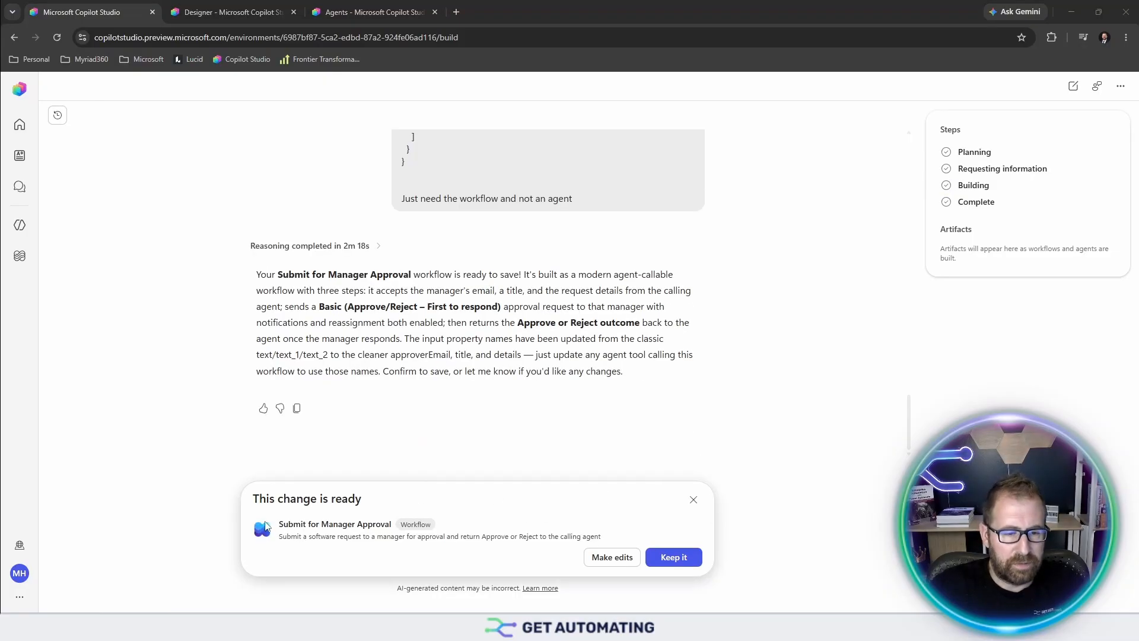
click(681, 563)
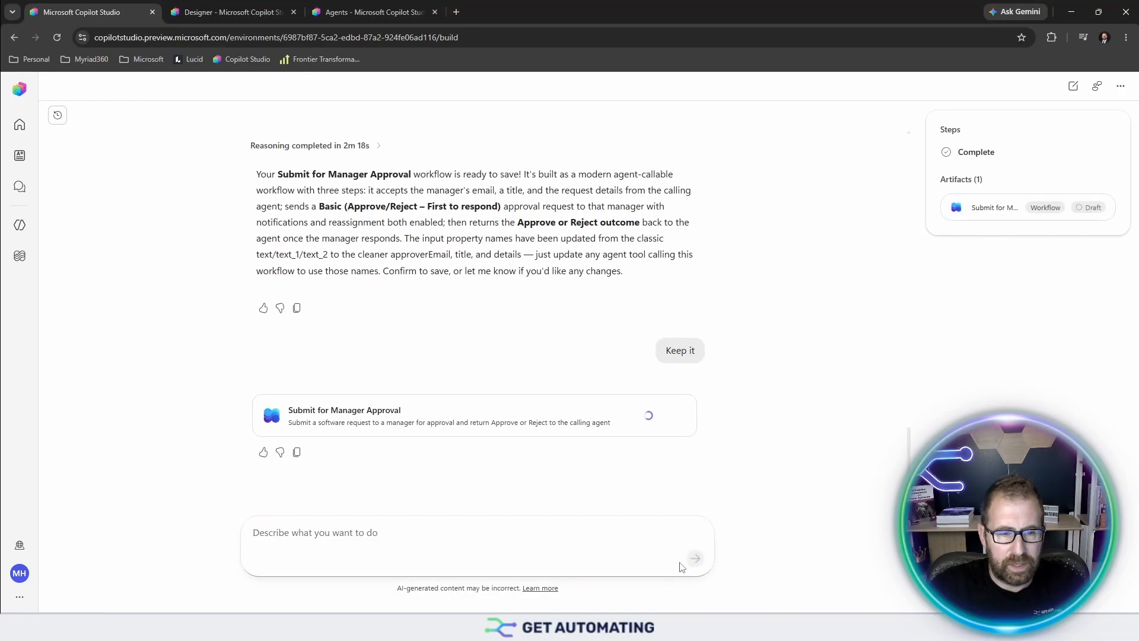
click(20, 255)
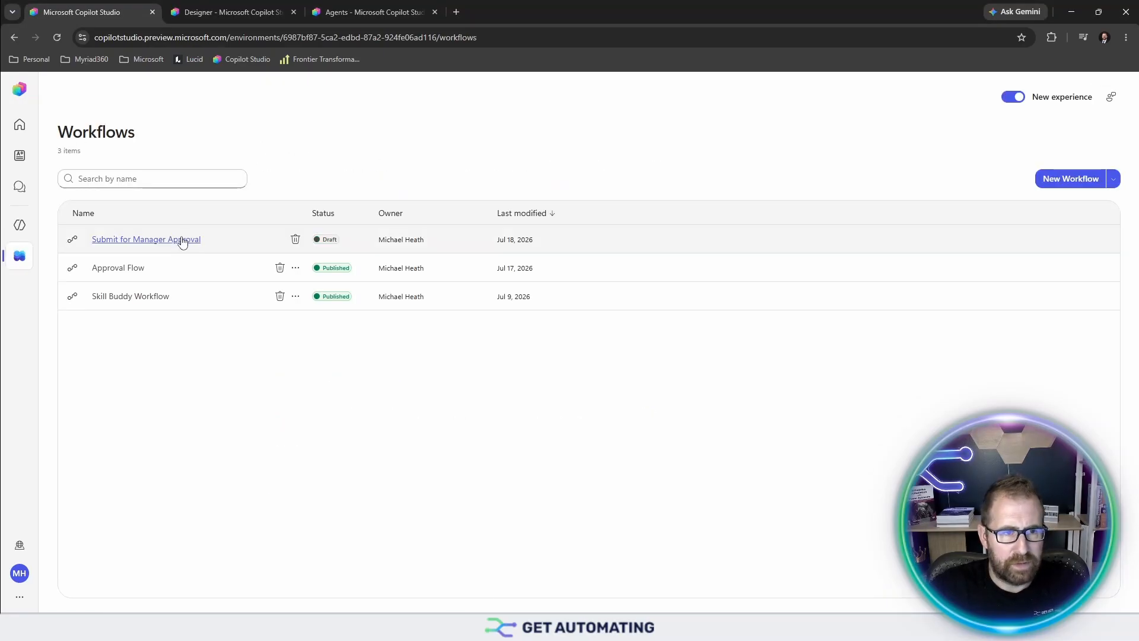
- In Submit for Manager Approval, replace the fixed Assigned to approver with the dynamic Approver Email input
click(183, 240)
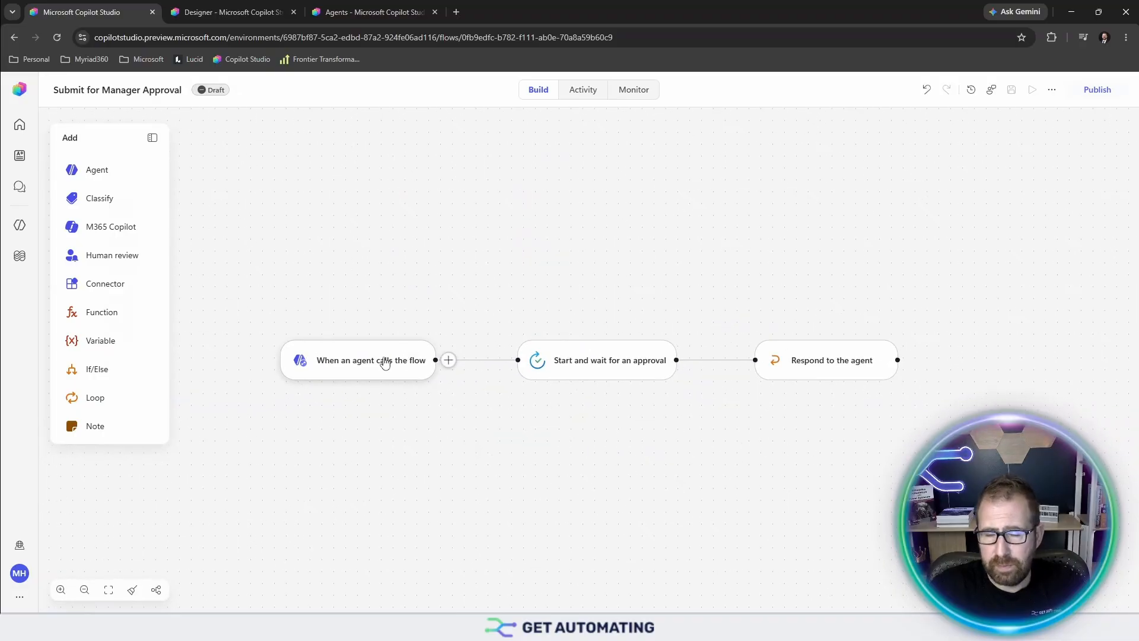
click(384, 364)
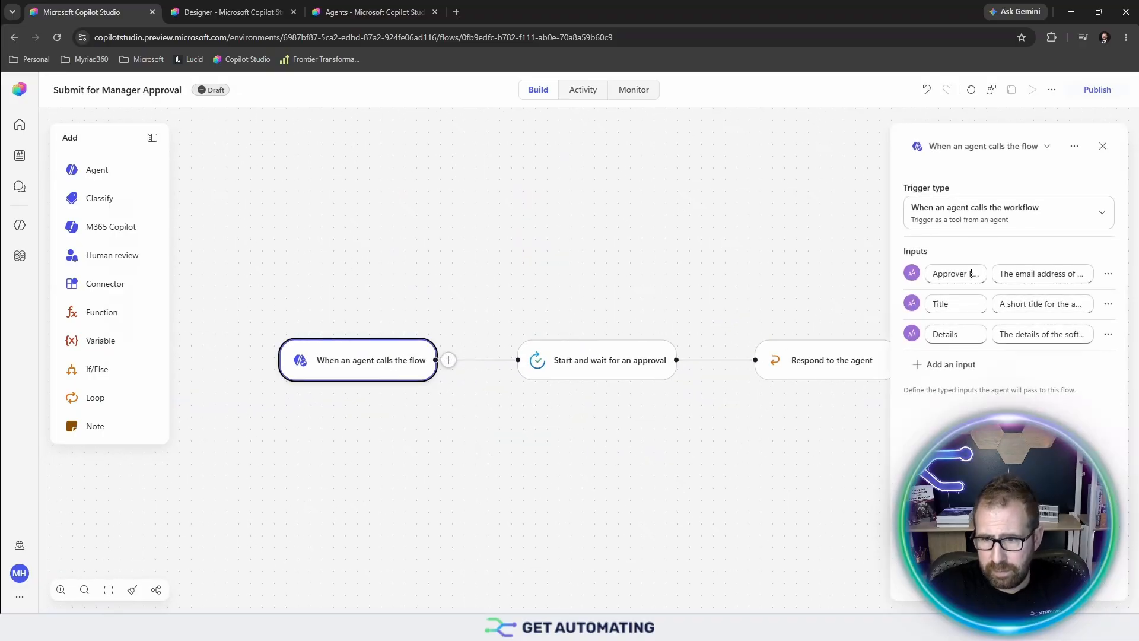
click(603, 359)
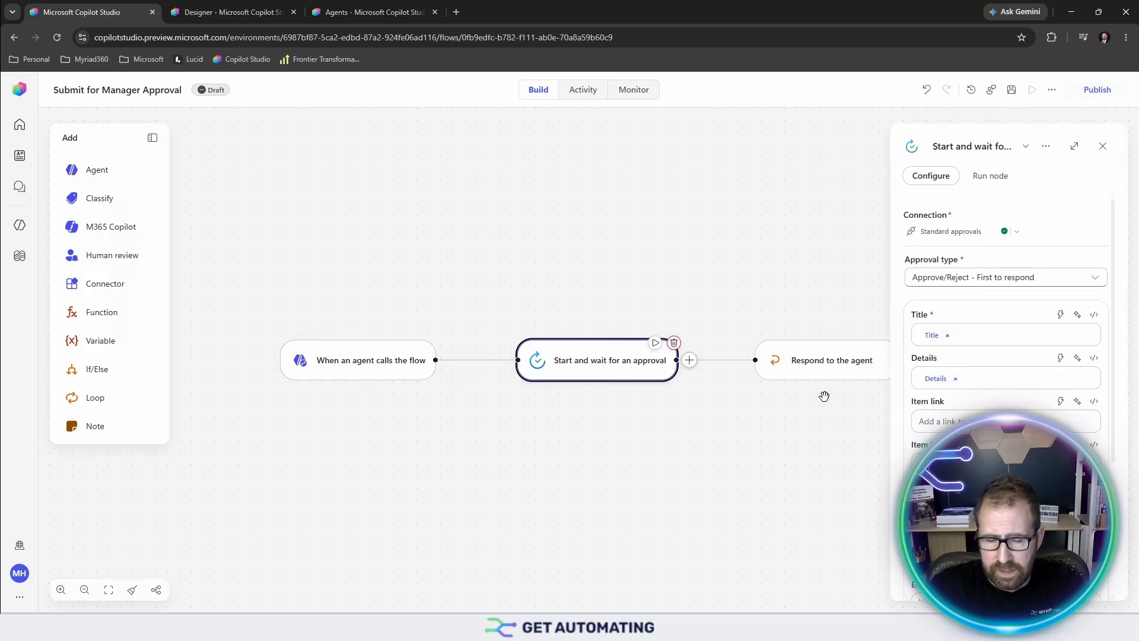
scroll(971, 382, down, 4)
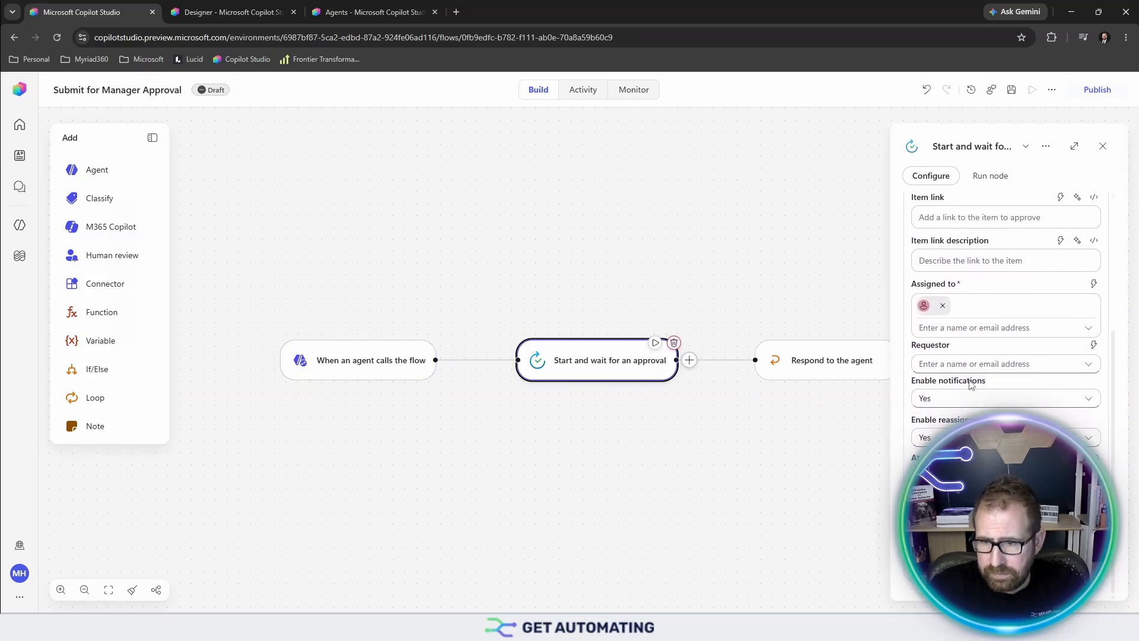
click(943, 305)
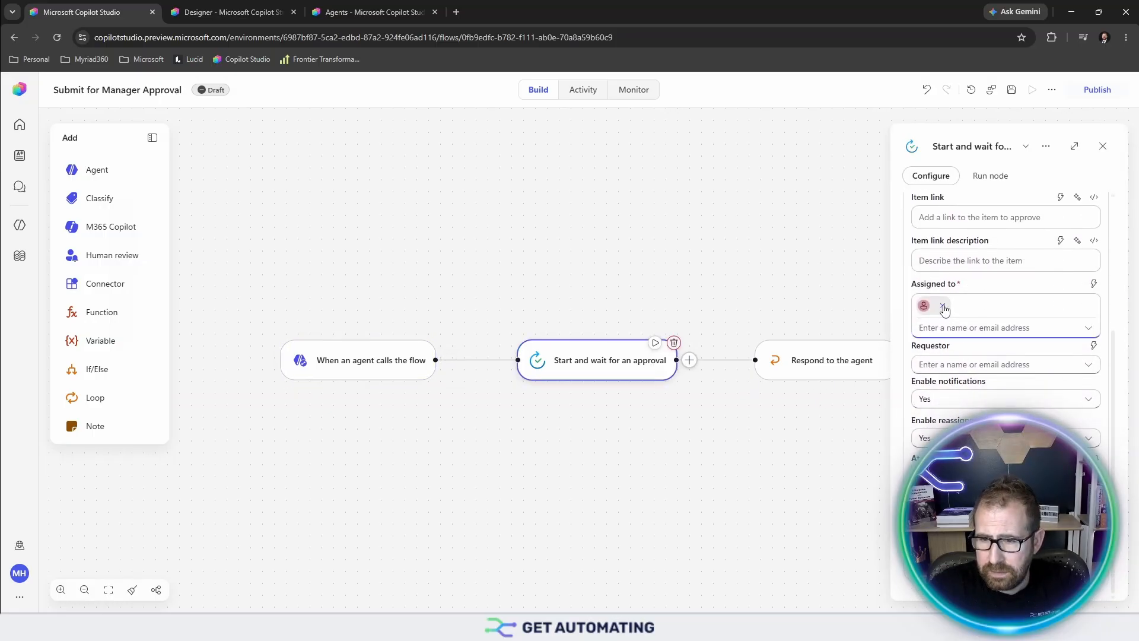
click(976, 302)
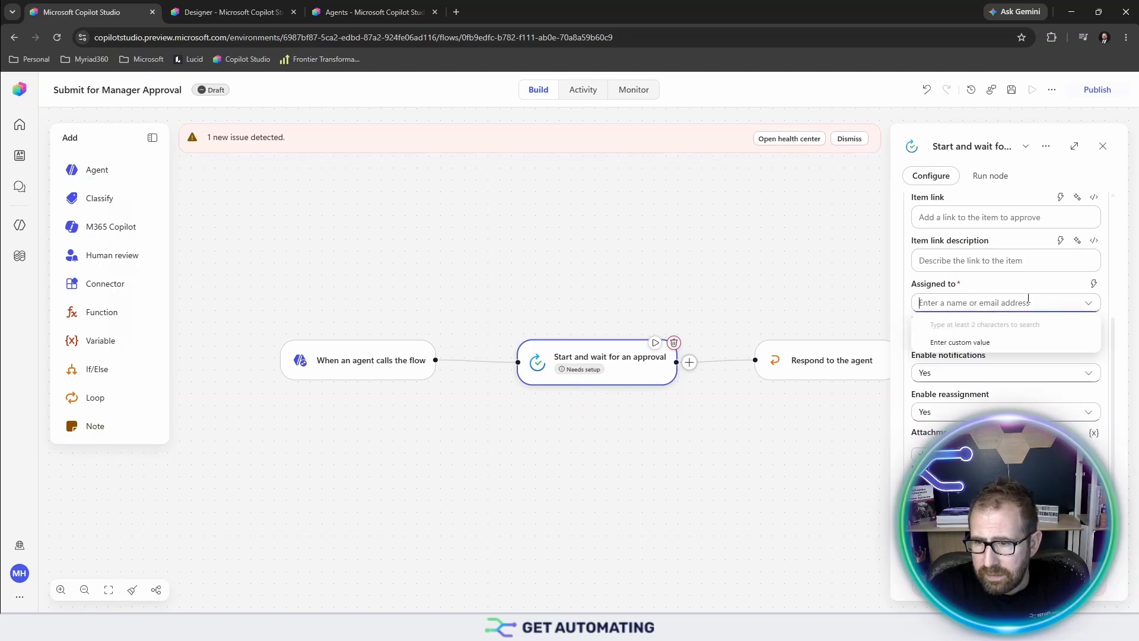
click(1094, 283)
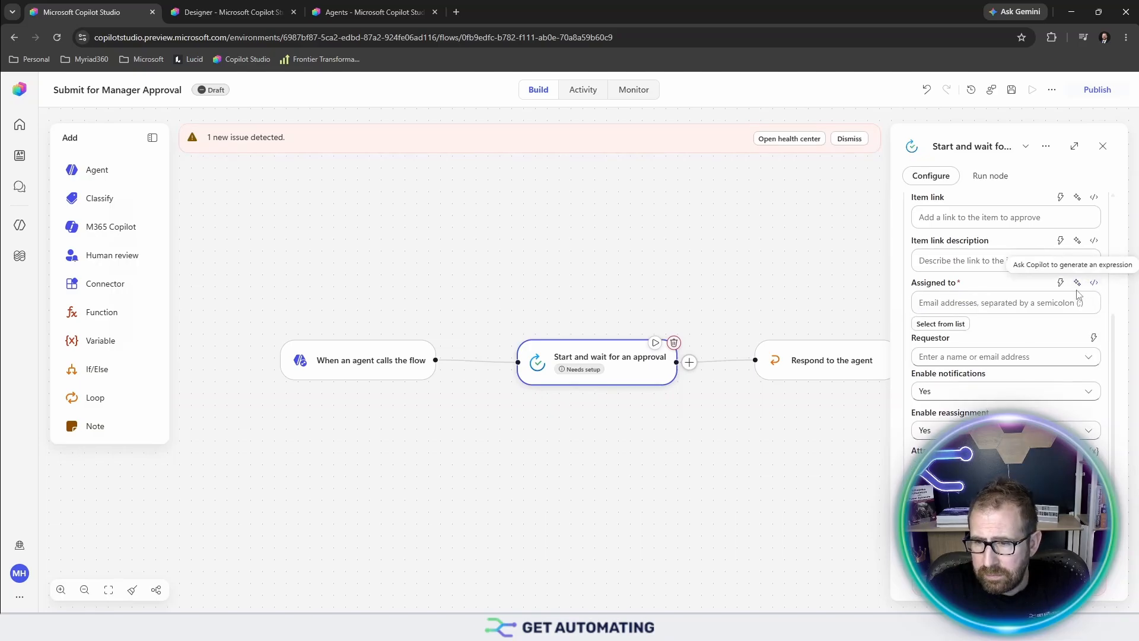
click(1061, 283)
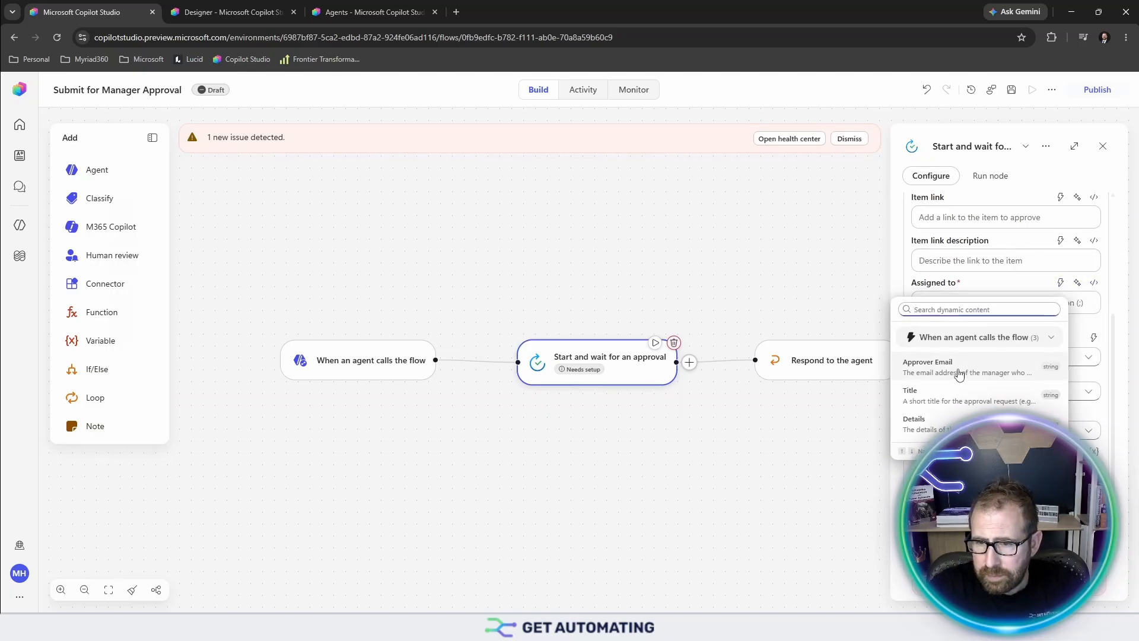
click(953, 374)
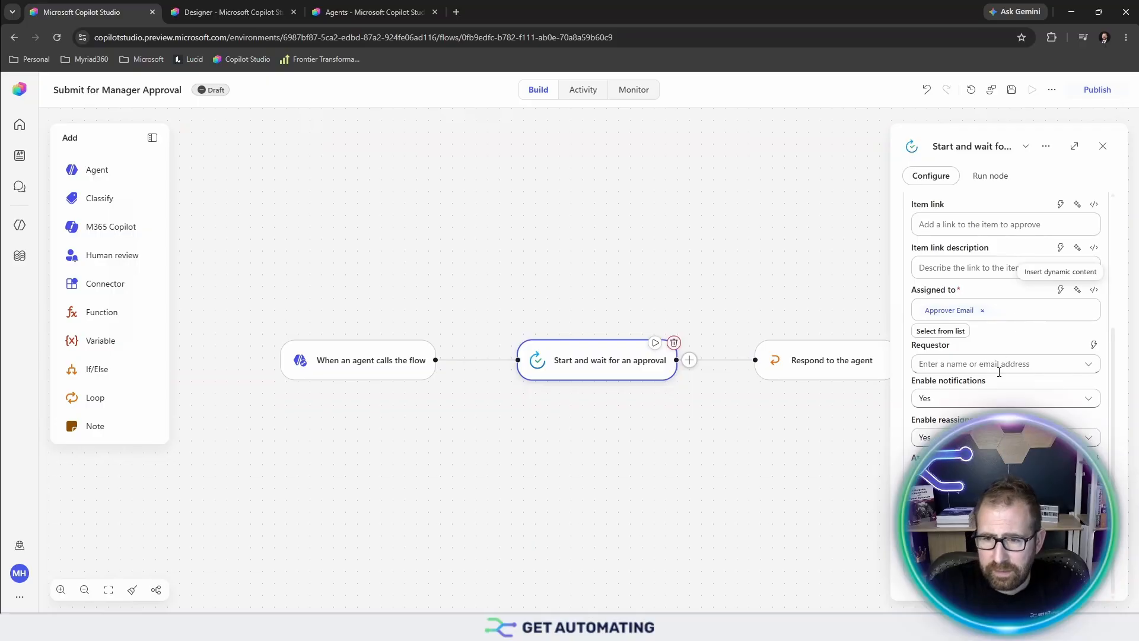
- Check the Respond to the agent output, then save and publish the workflow and return to Agents
scroll(1003, 378, up, 4)
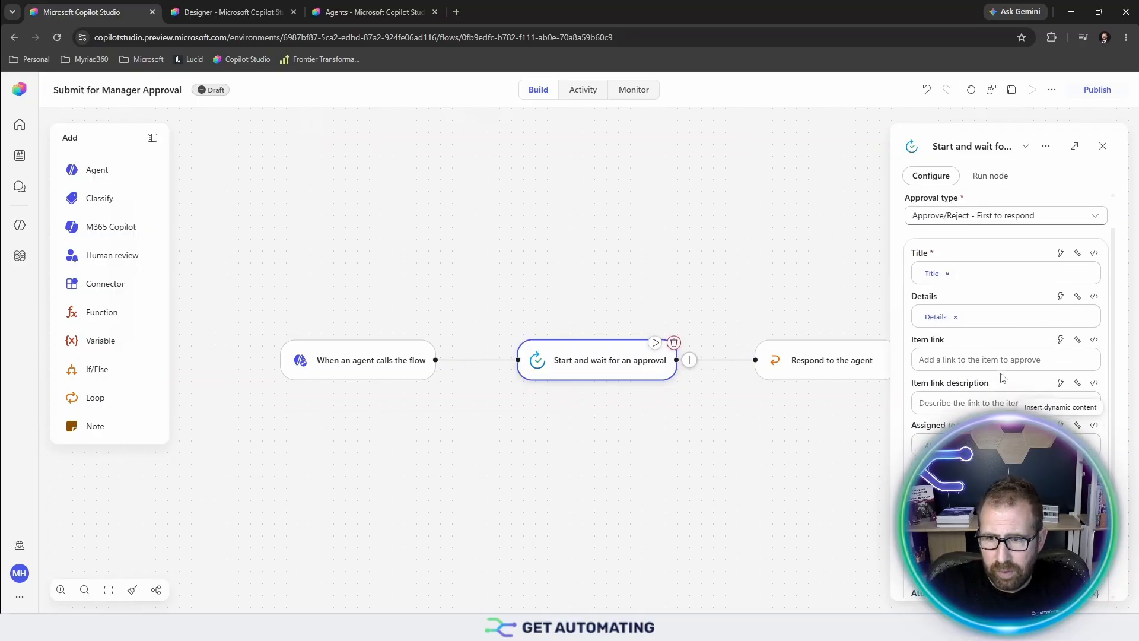
click(834, 362)
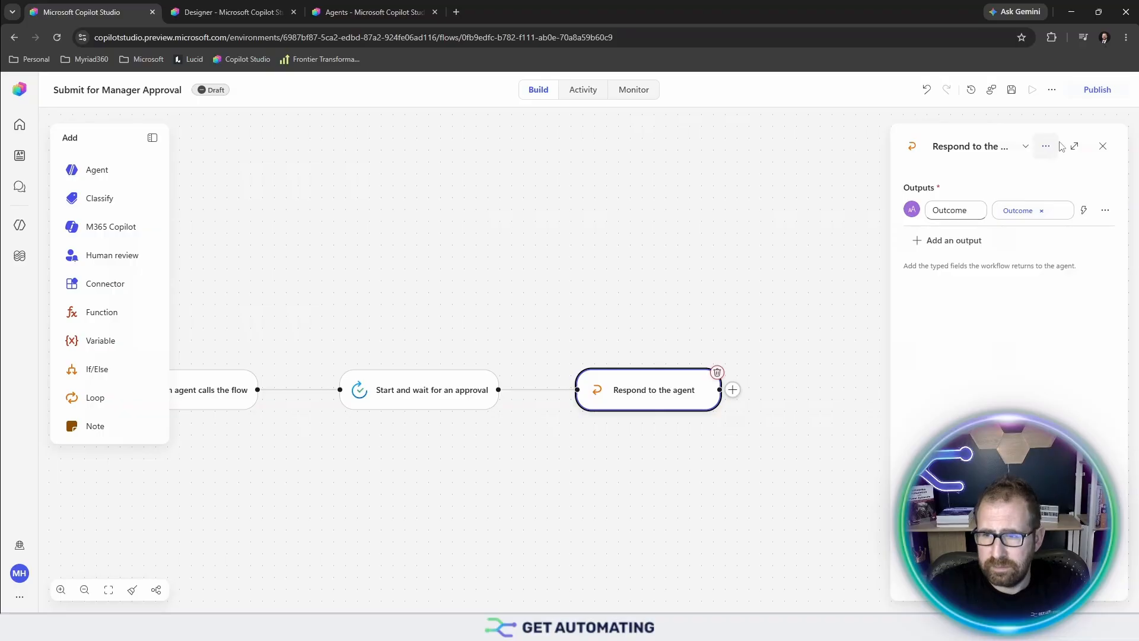
click(1009, 92)
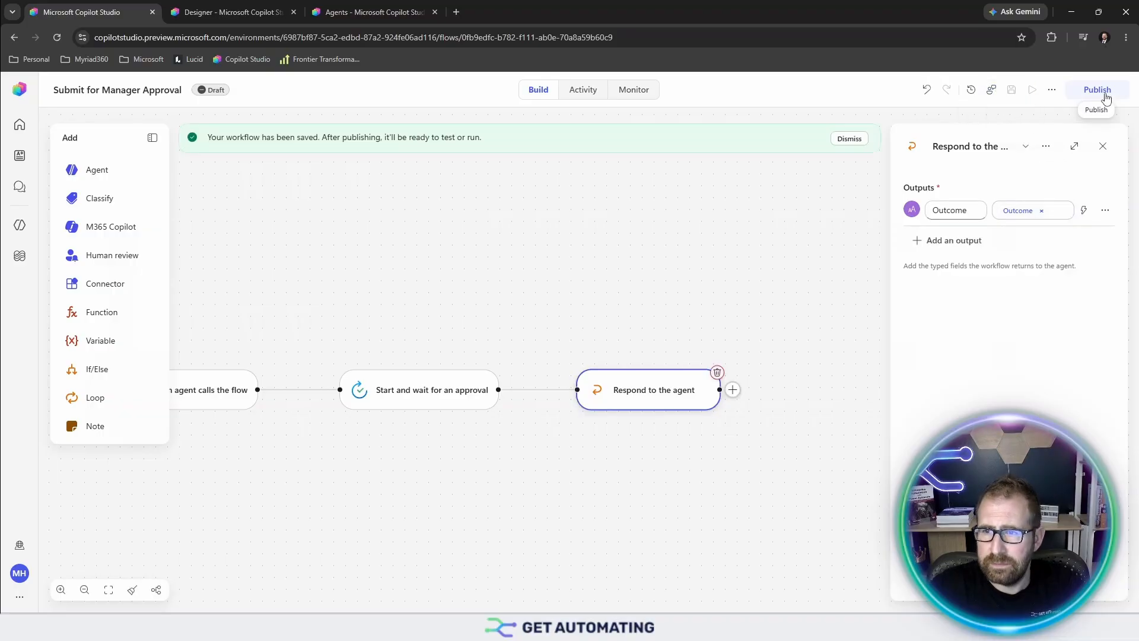
click(1095, 90)
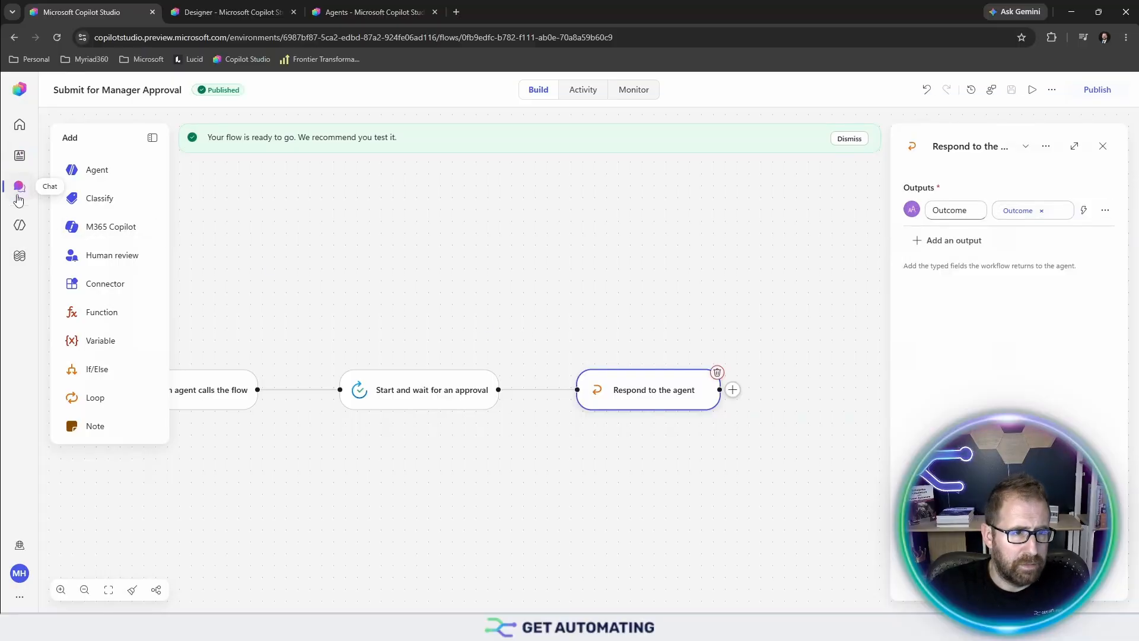
click(20, 225)
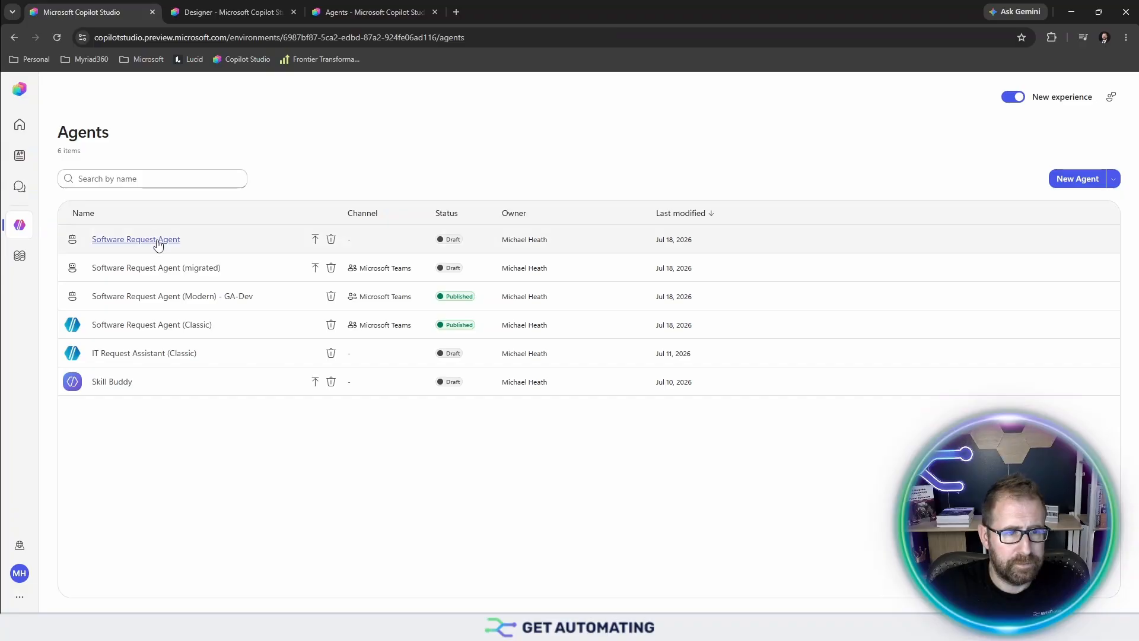
- In the Software Request Agent, inspect the Submit for Manager Approval tool's description and inputs, closing without changes
click(135, 239)
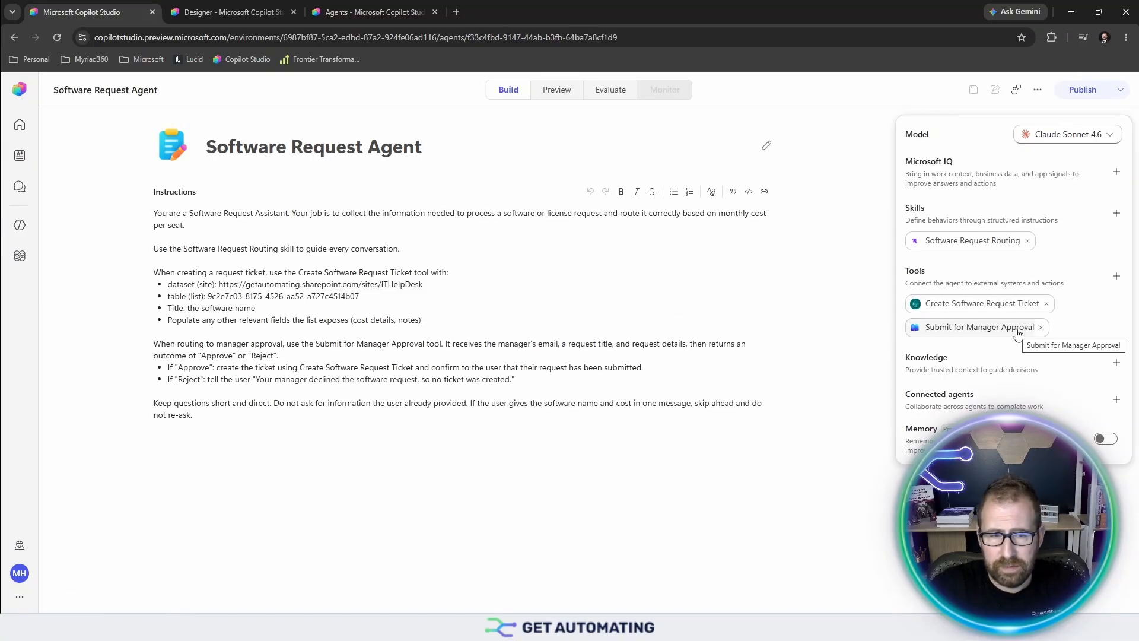
click(979, 331)
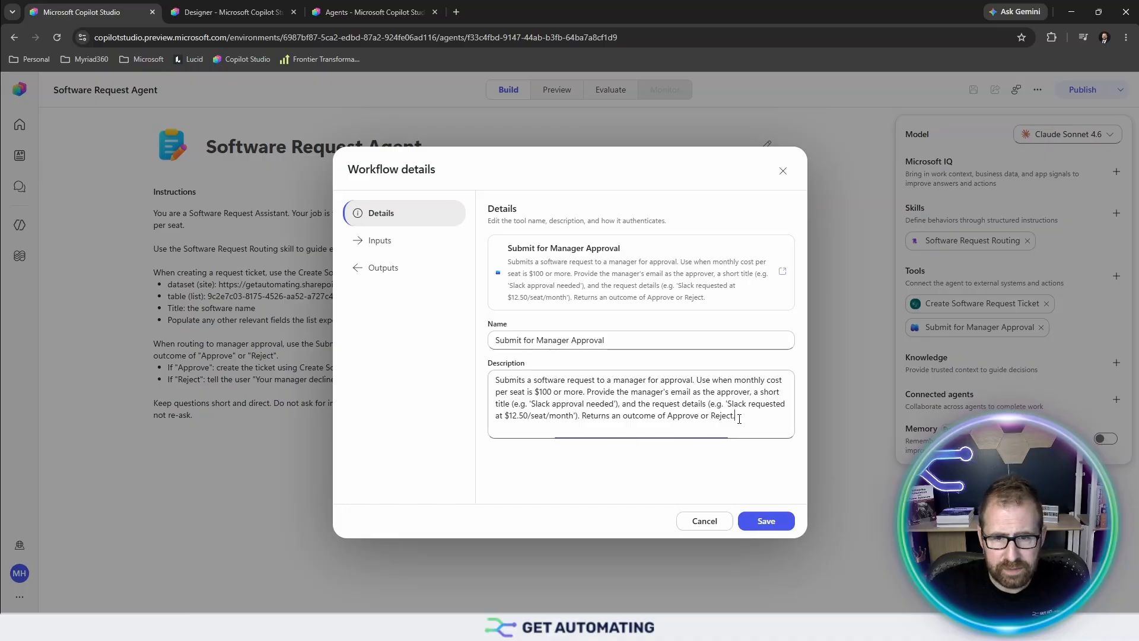
drag(747, 430, 407, 364)
key(ctrl+c)
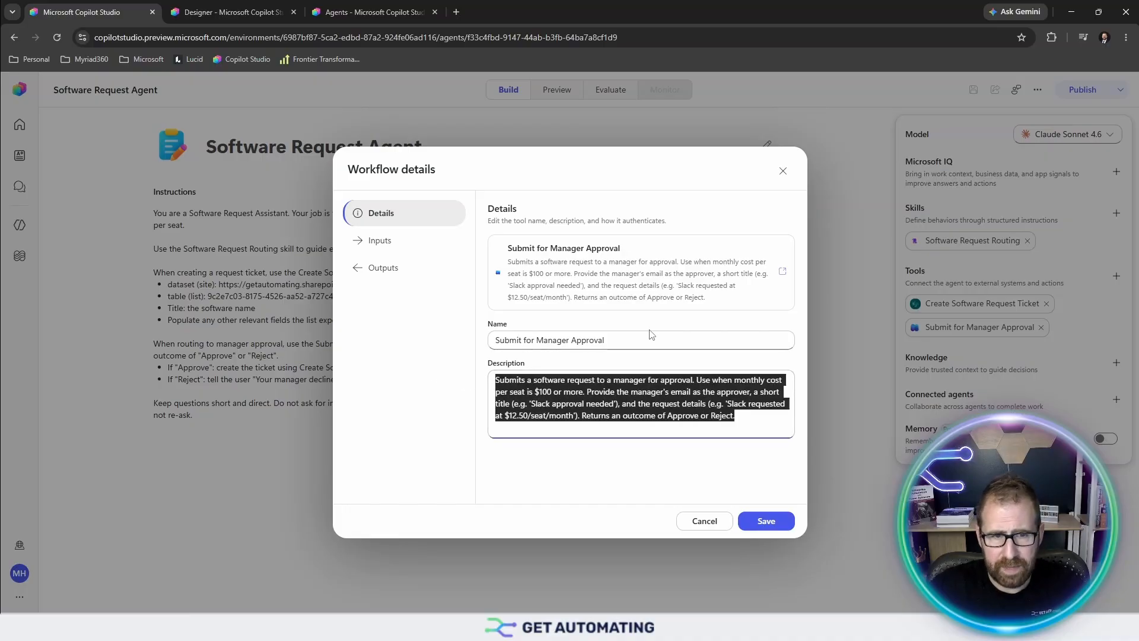
click(378, 242)
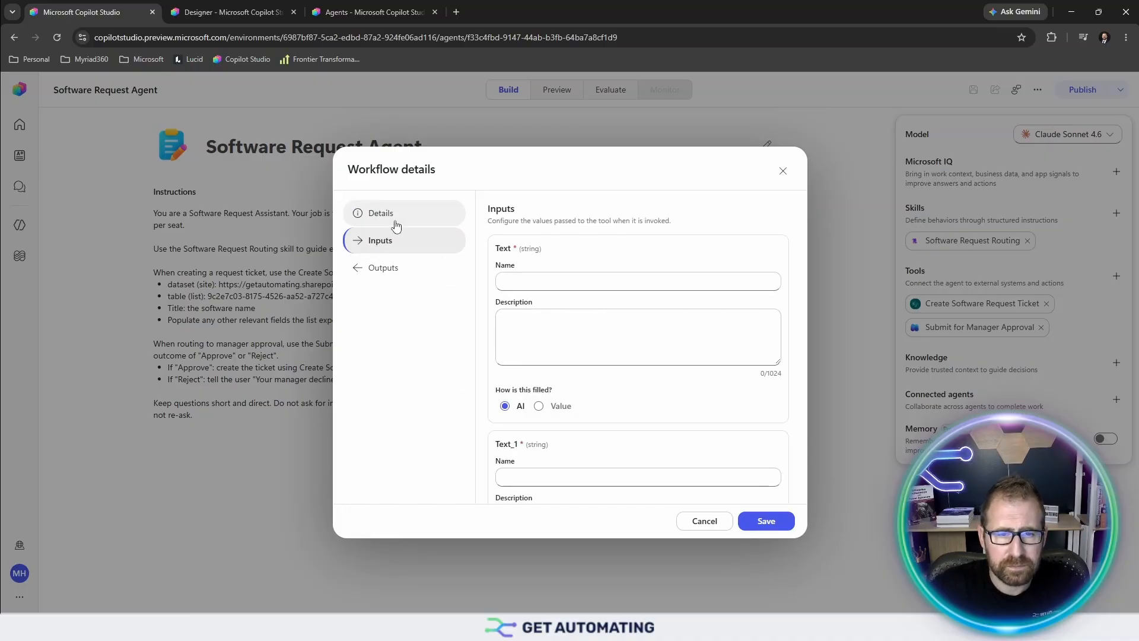
click(396, 224)
click(445, 241)
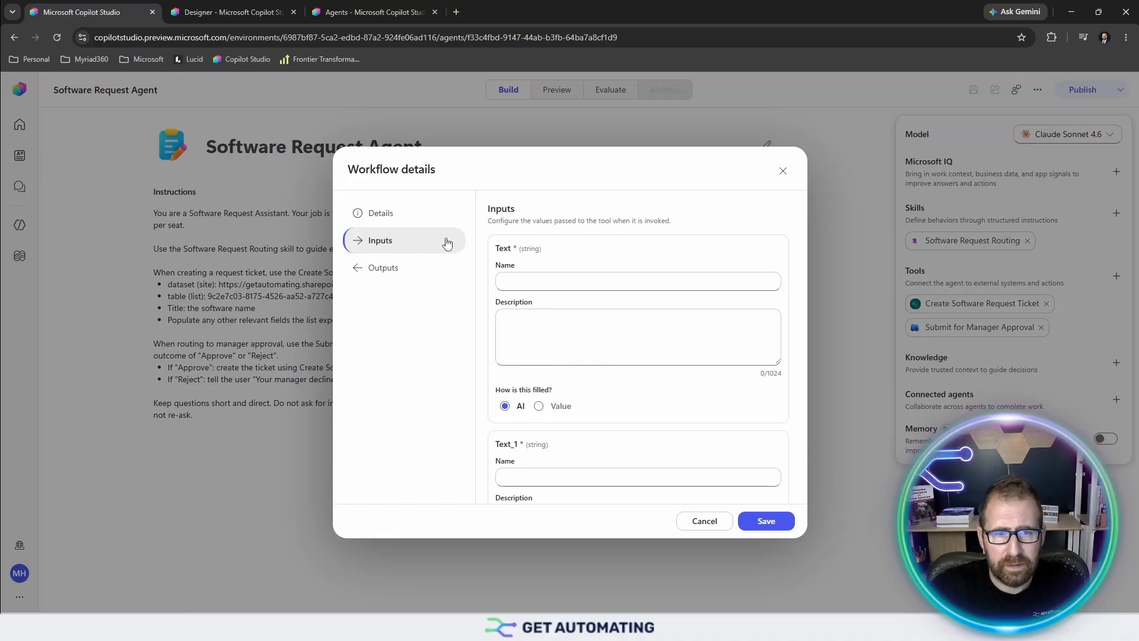
click(783, 172)
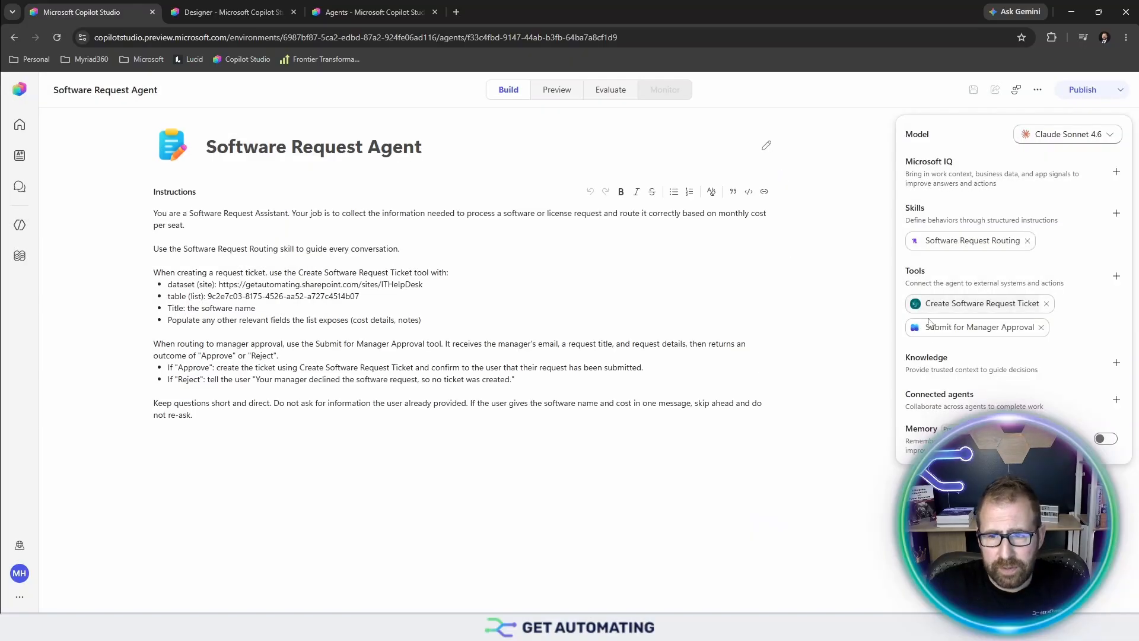
- Remove the Submit for Manager Approval tool and add the workflow back from the Workflows tool list
click(1042, 328)
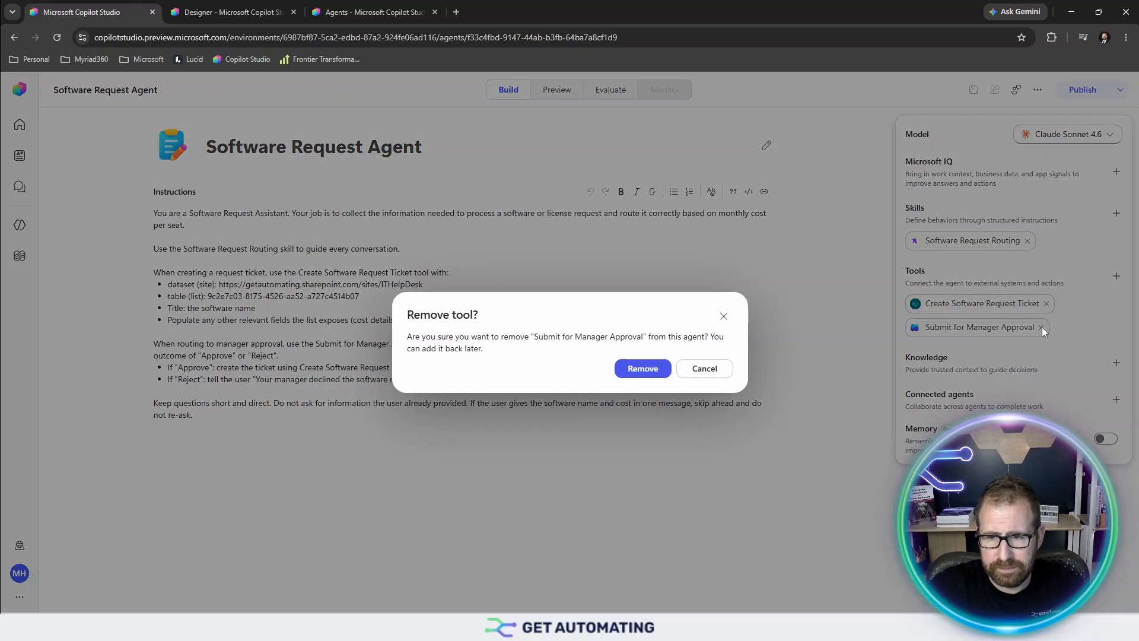
click(641, 368)
click(1116, 276)
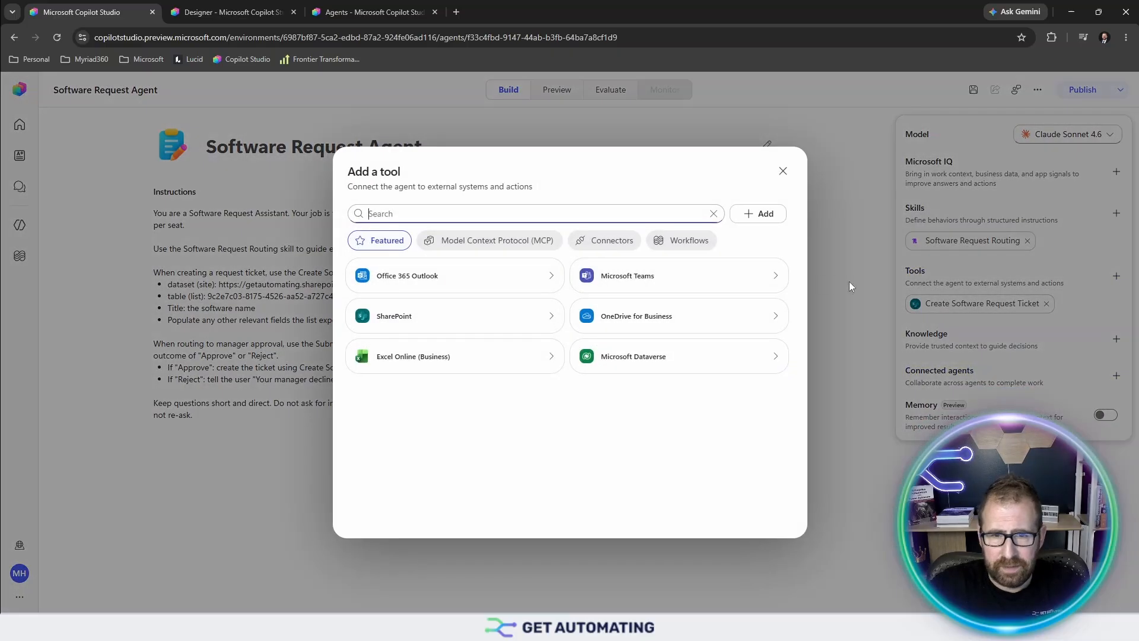
click(688, 243)
click(445, 286)
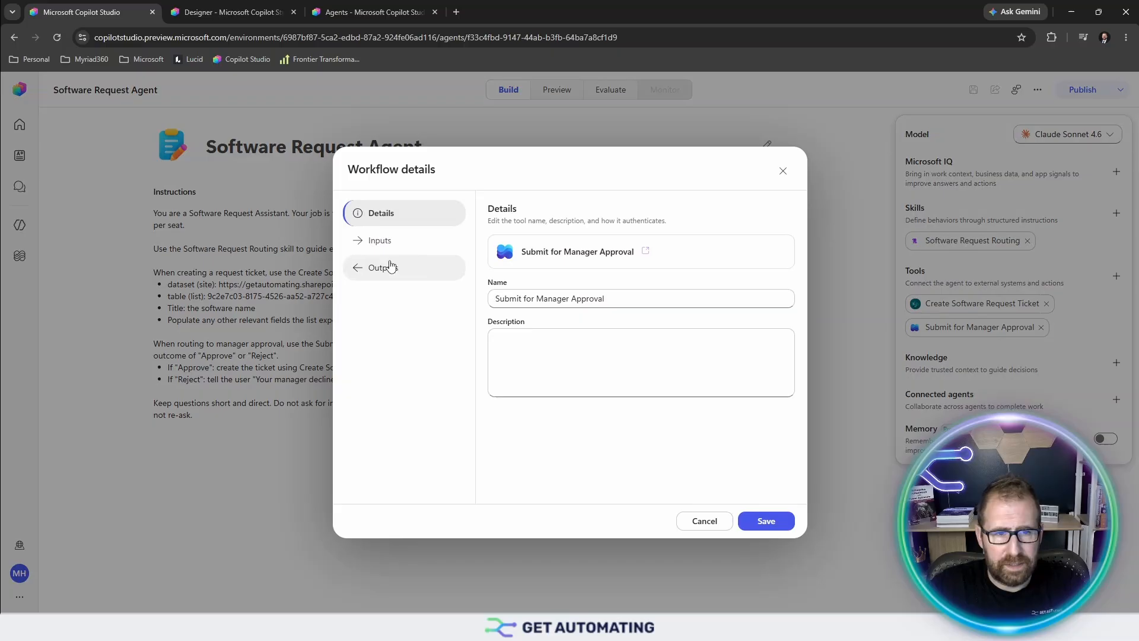
- Paste the prepared description into the tool, check its inputs and Outcome output, and save
click(392, 240)
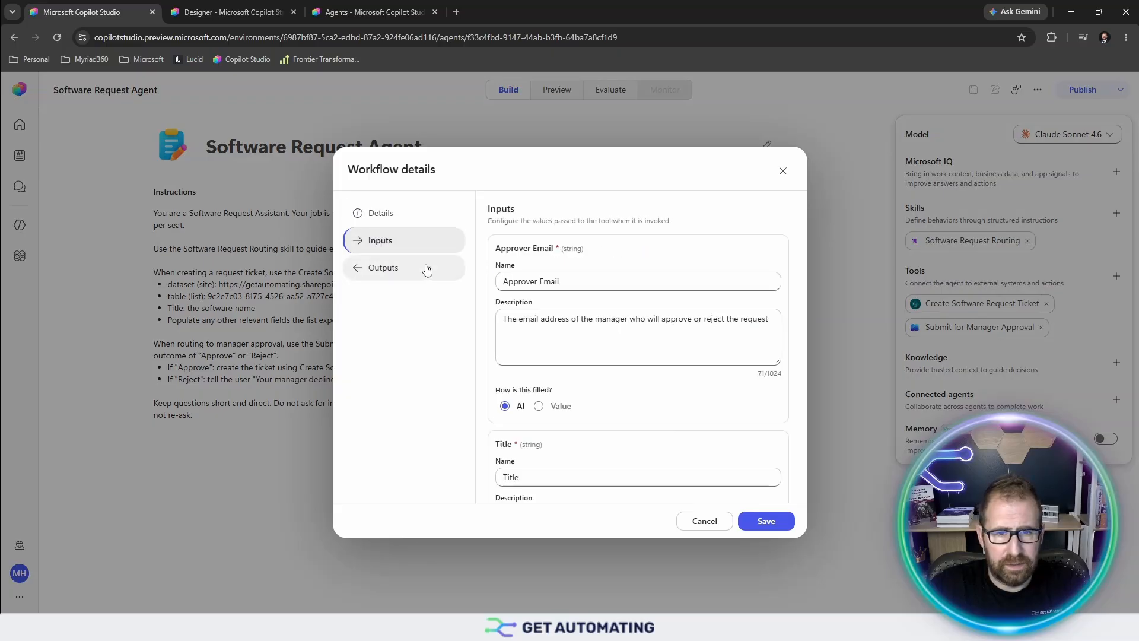
click(383, 214)
click(562, 341)
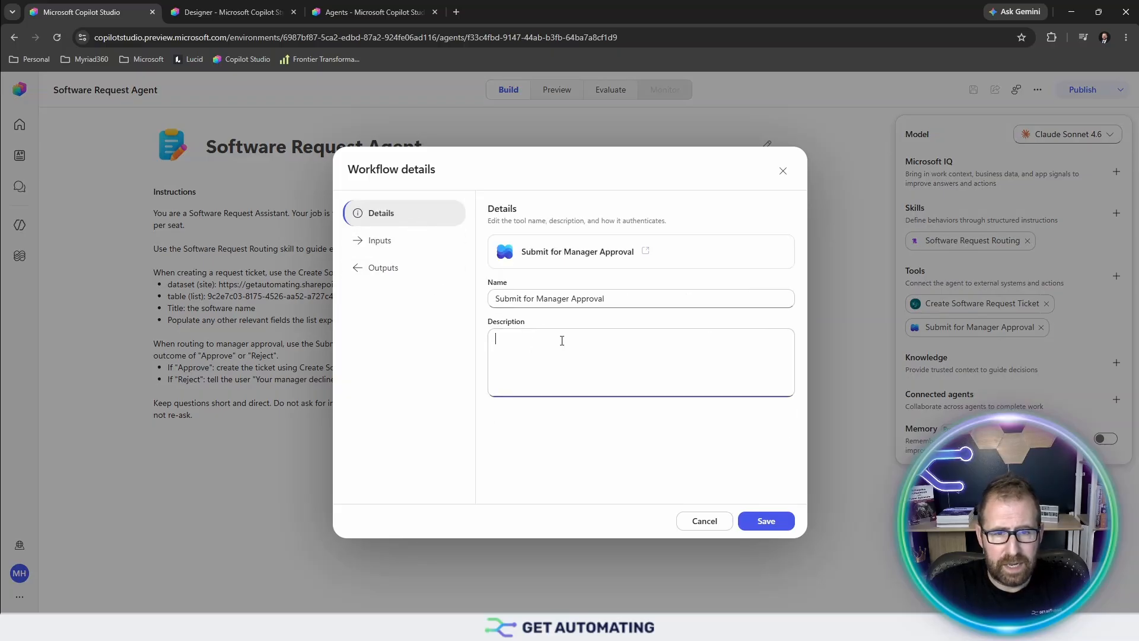
key(ctrl+v)
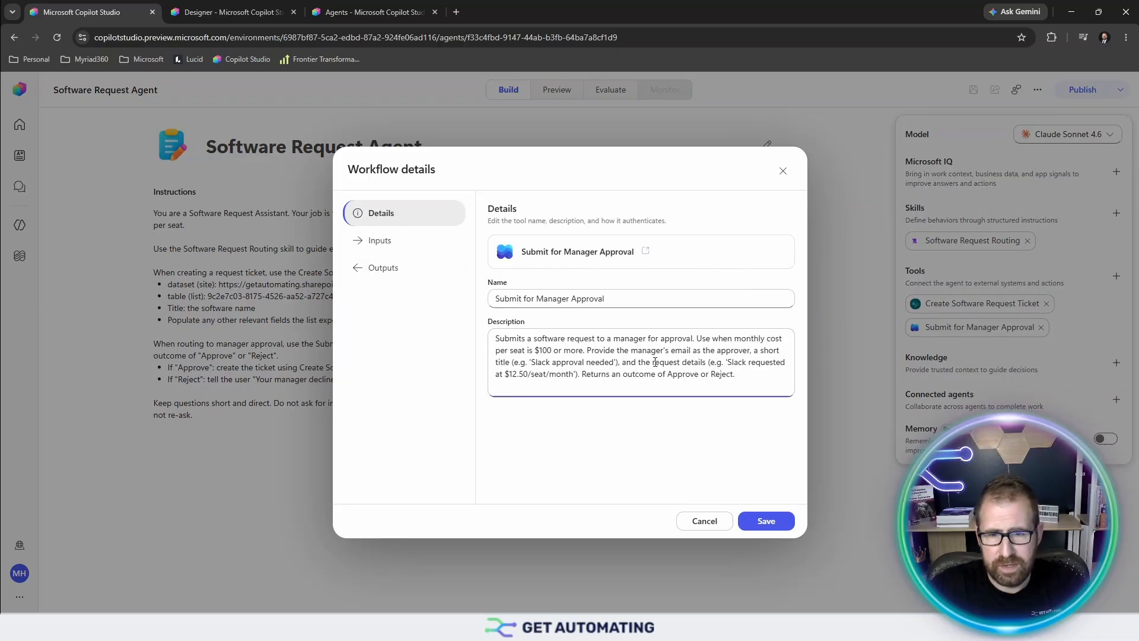
click(383, 240)
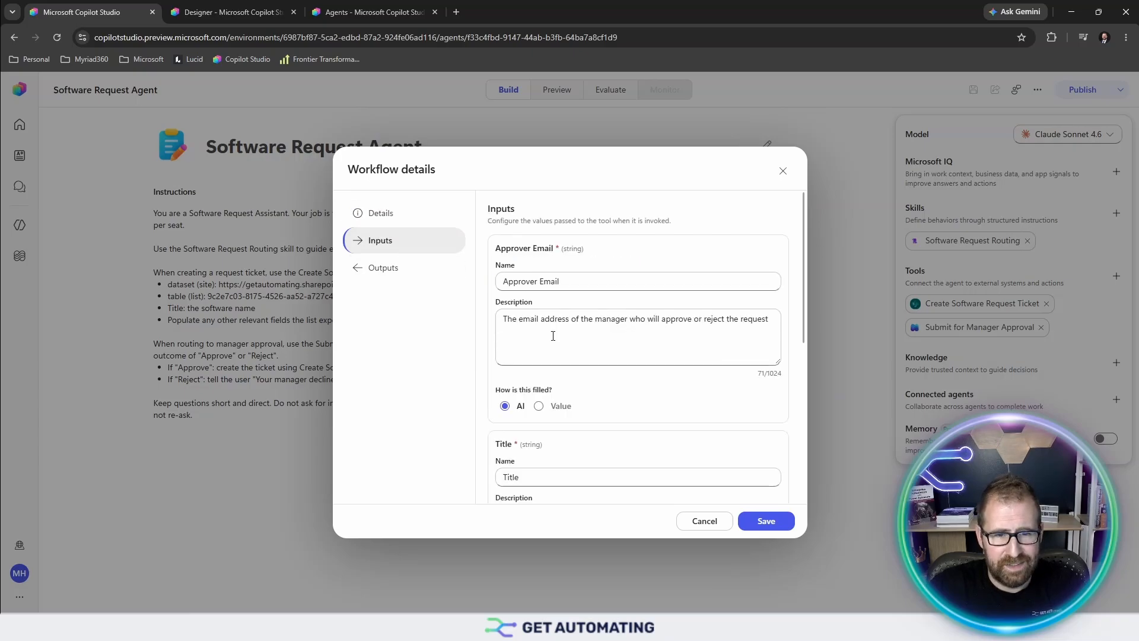
scroll(579, 319, down, 5)
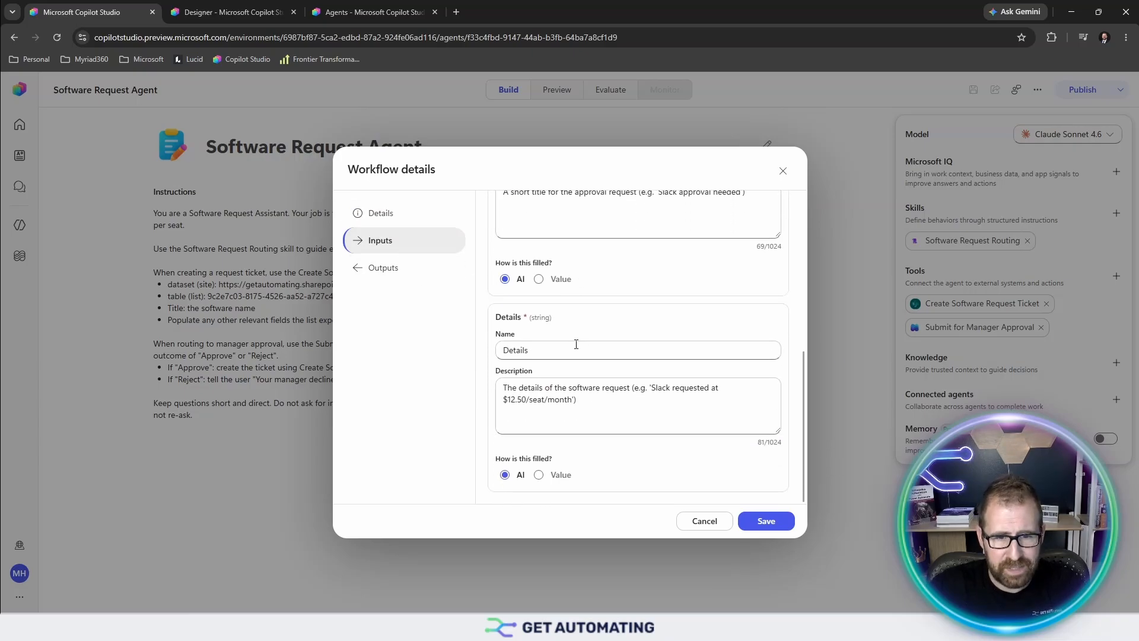
click(377, 267)
click(402, 245)
click(393, 215)
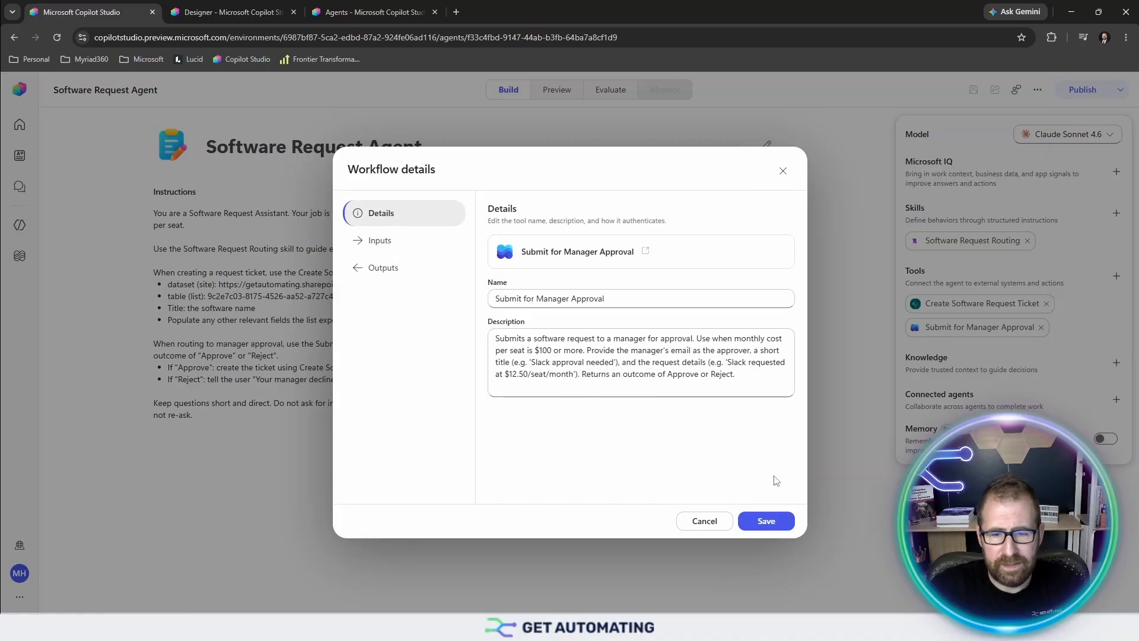
click(772, 521)
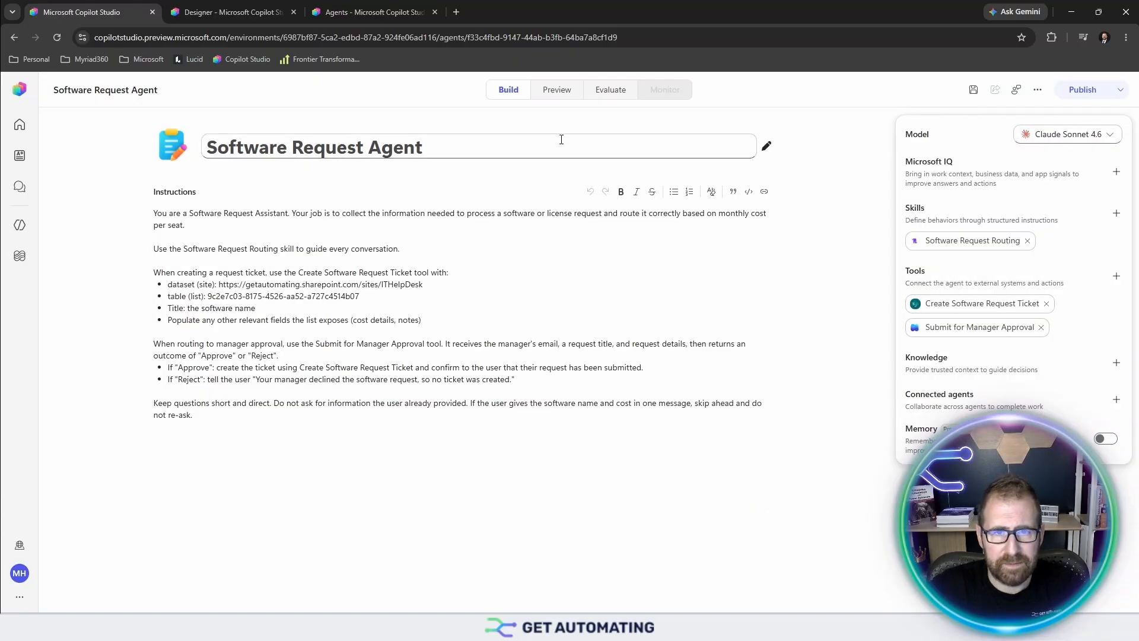
- Save the agent and send 'I need minesweeper' in the preview chat
click(973, 92)
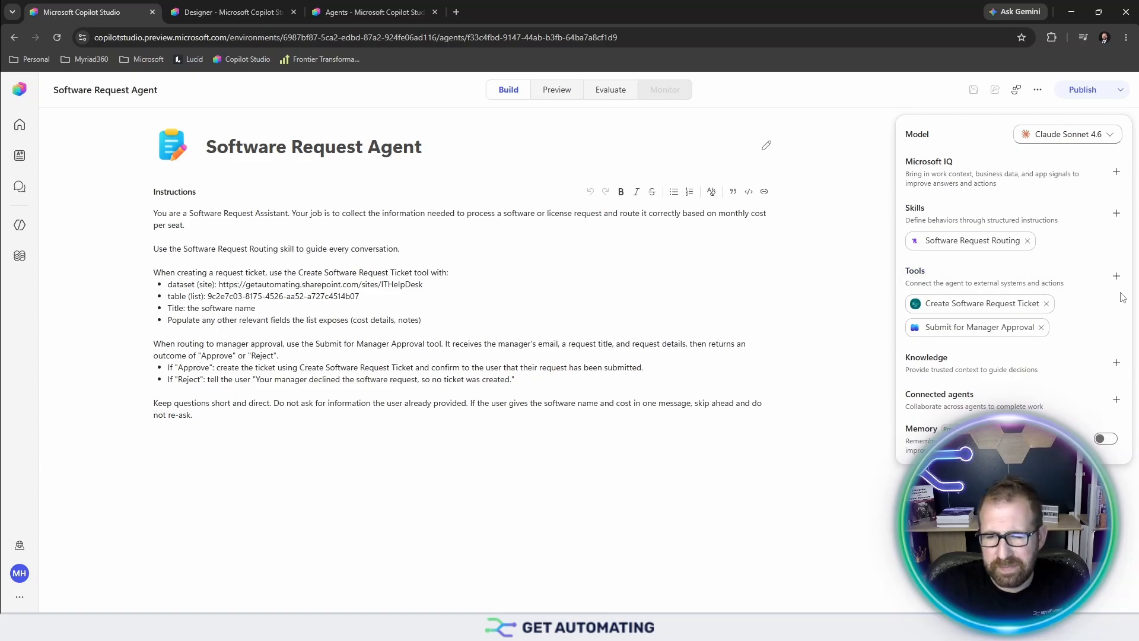
click(561, 92)
click(421, 525)
text(I need mineswee)
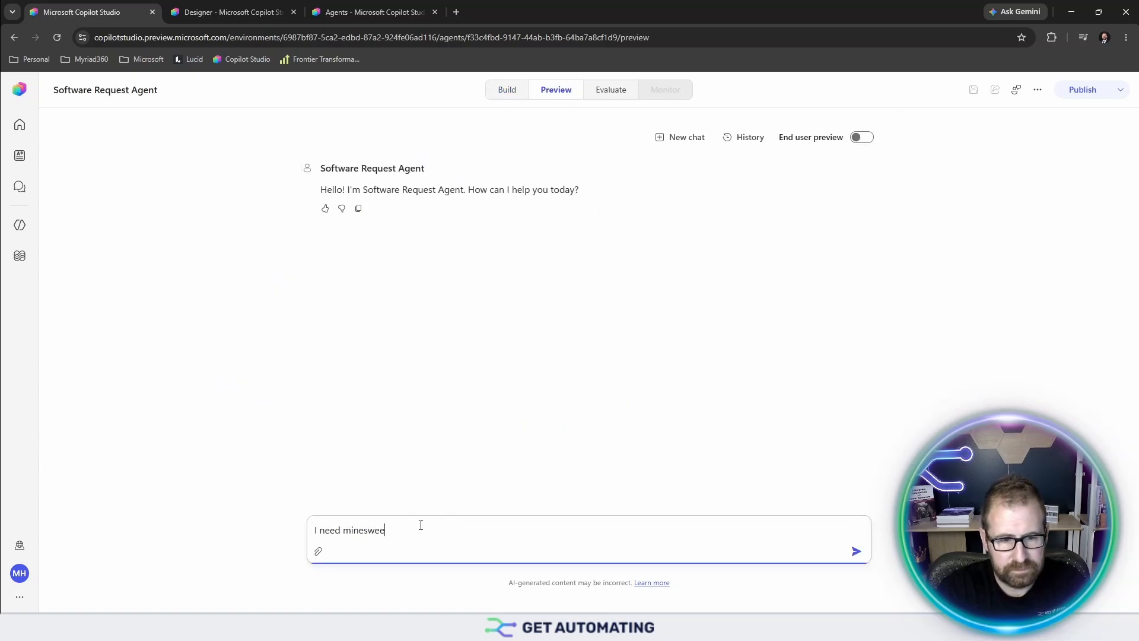
text(per)
key(Return)
- Reply with $250 per seat and the manager's email address to trigger the approval
text($)
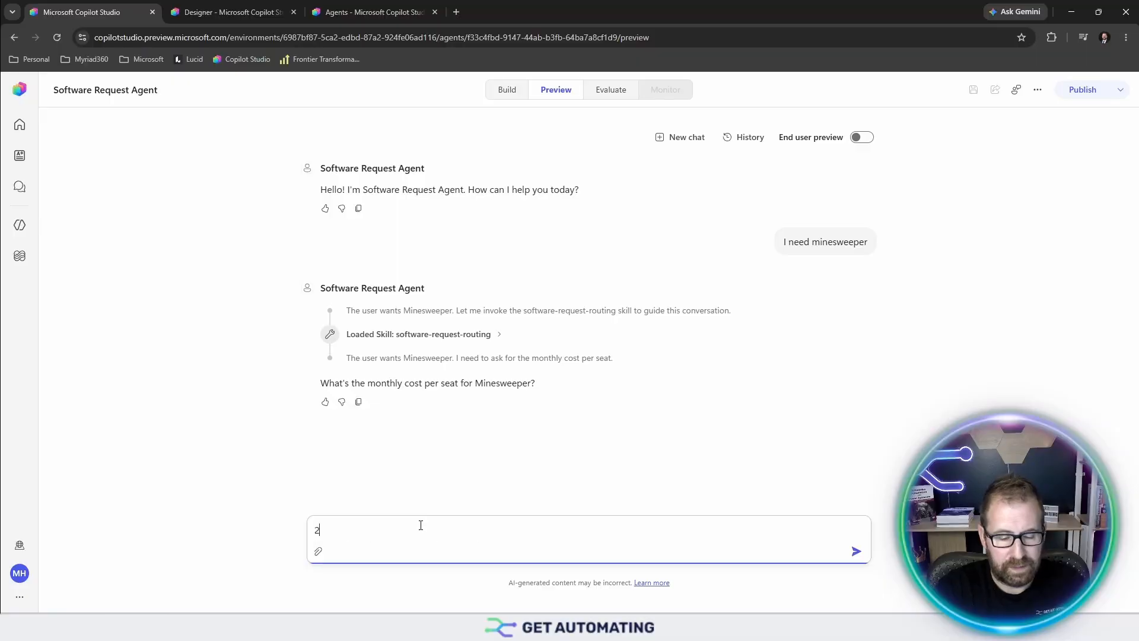
key(BackSpace)
text($250)
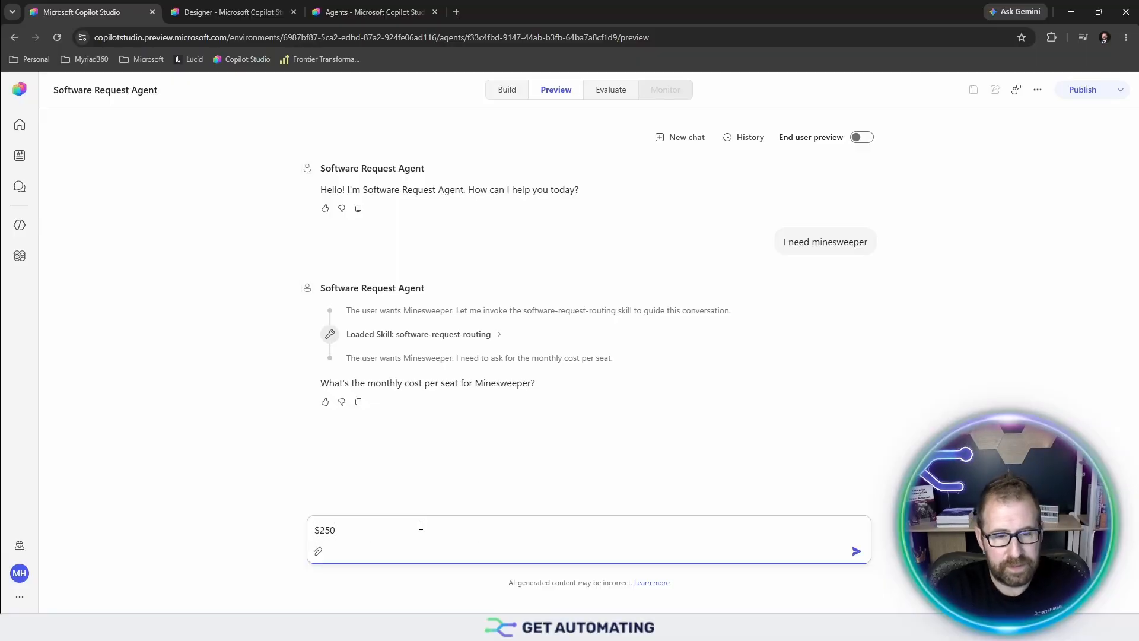
key(Return)
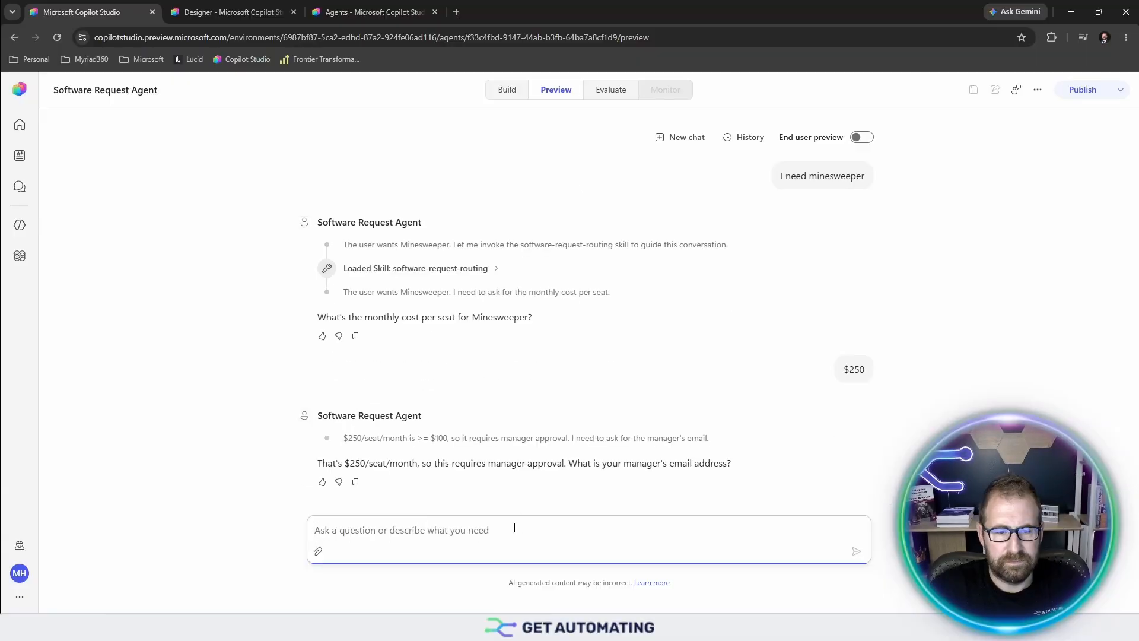
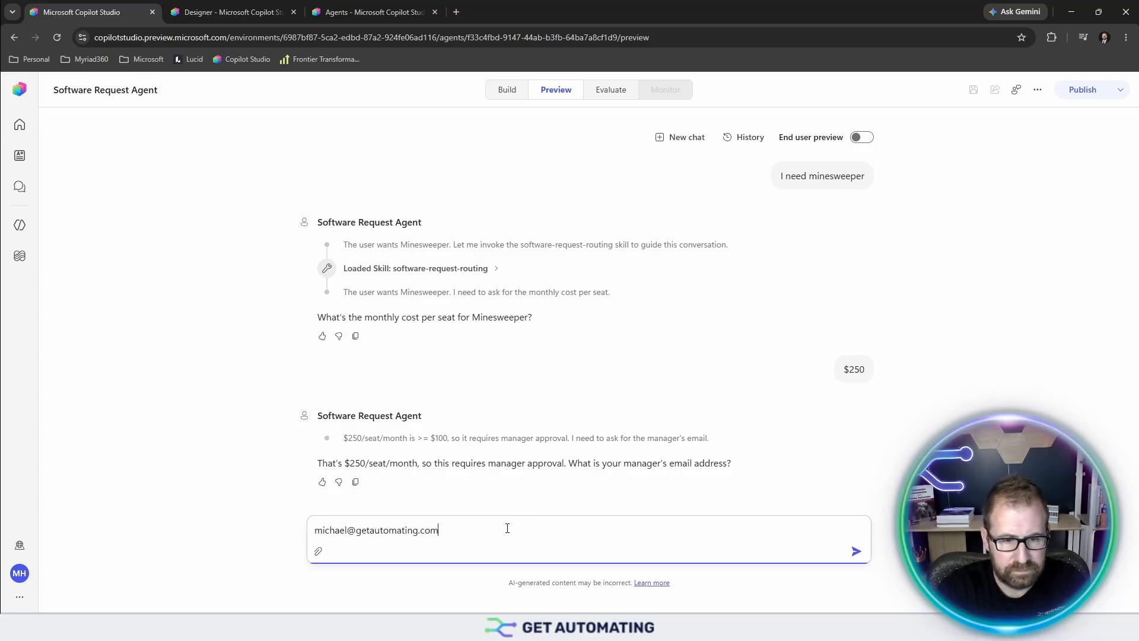
key(Return)
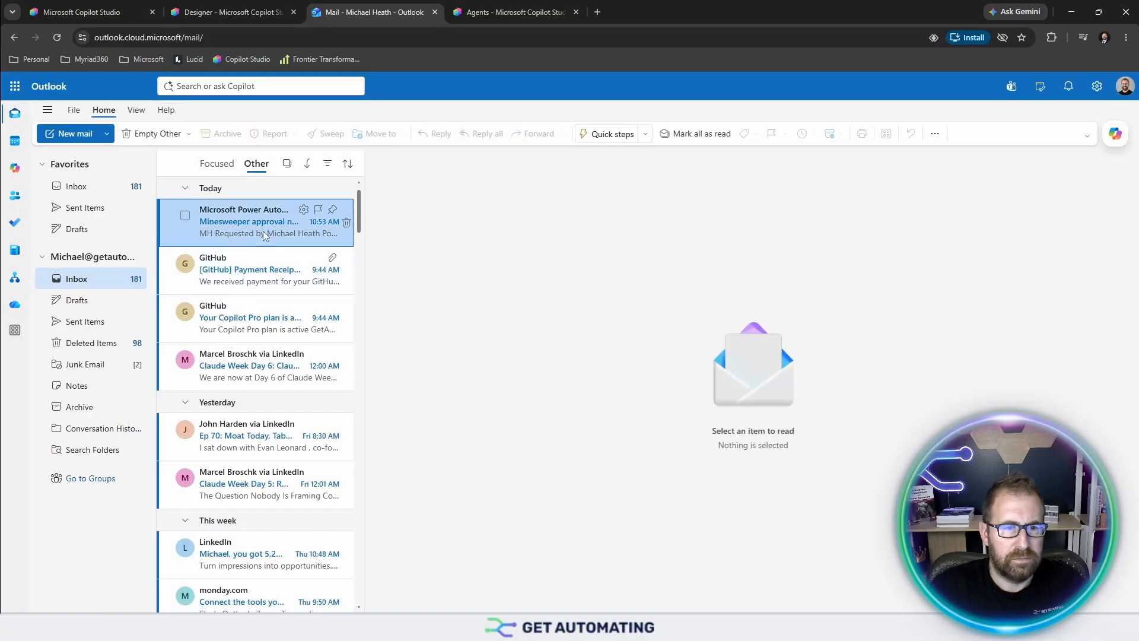
- Approve the 'Minesweeper approval needed' email with the comment 'Love' and submit it
click(262, 230)
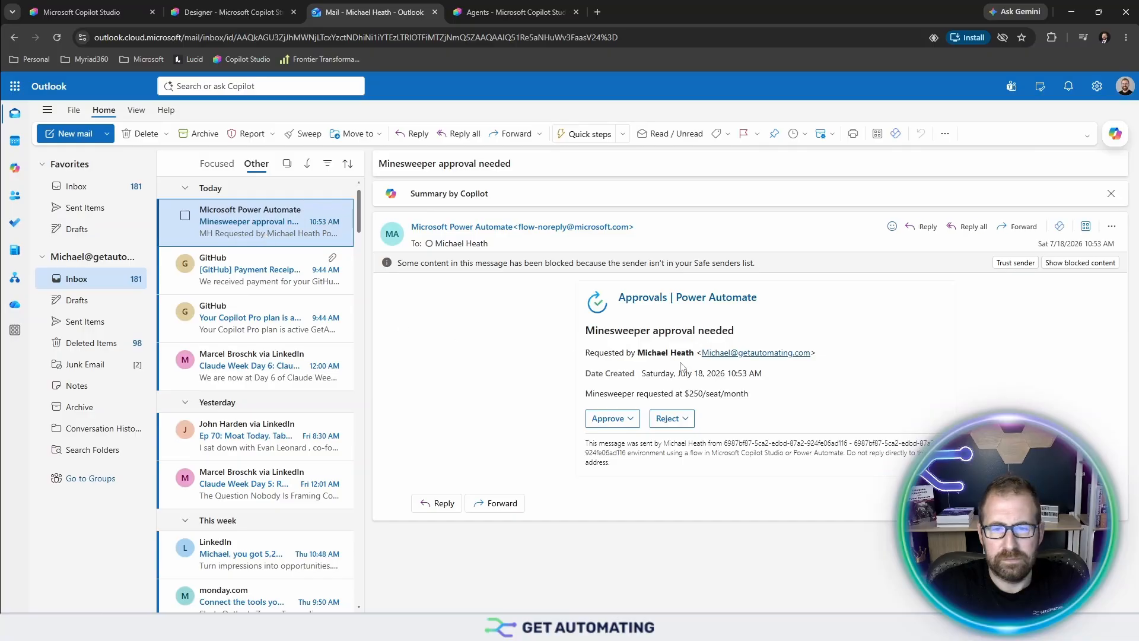
click(610, 419)
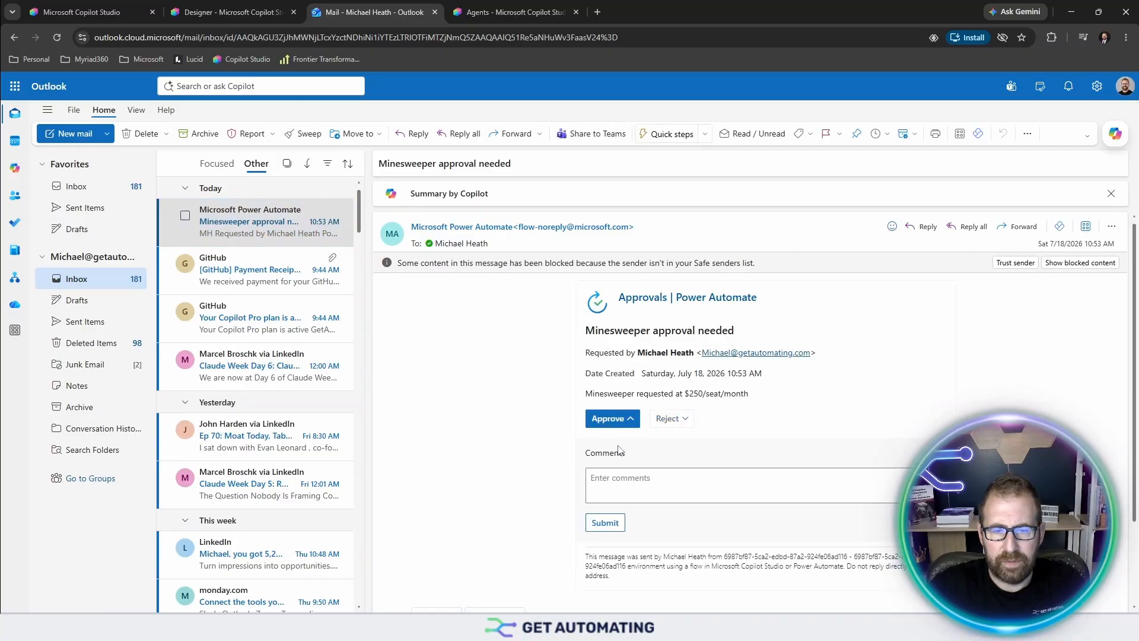
click(641, 487)
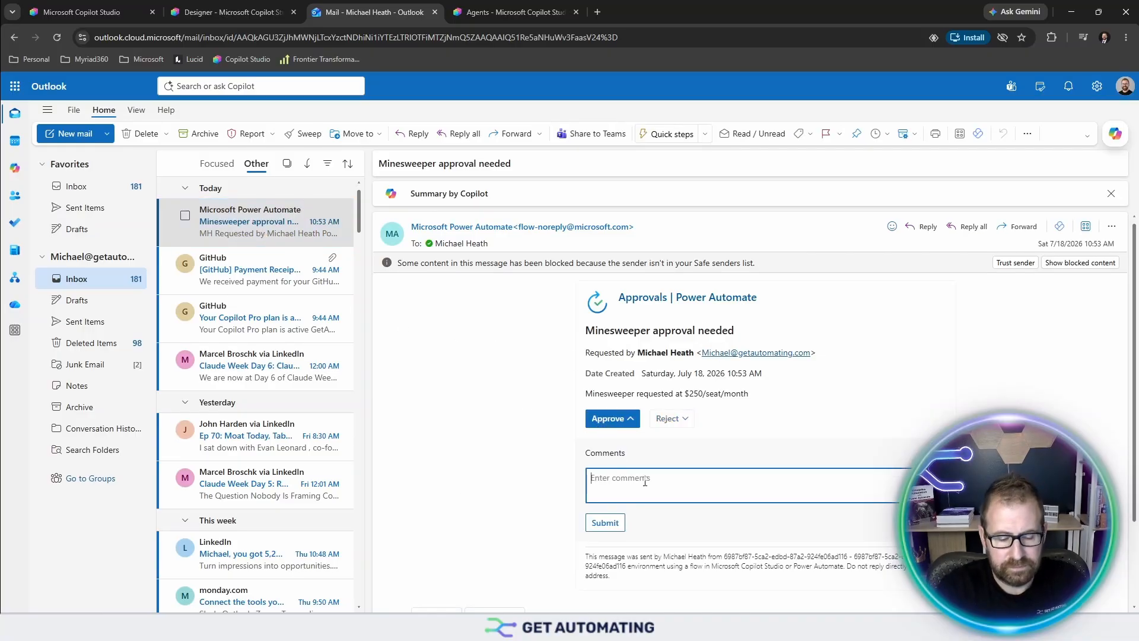
text(Love it)
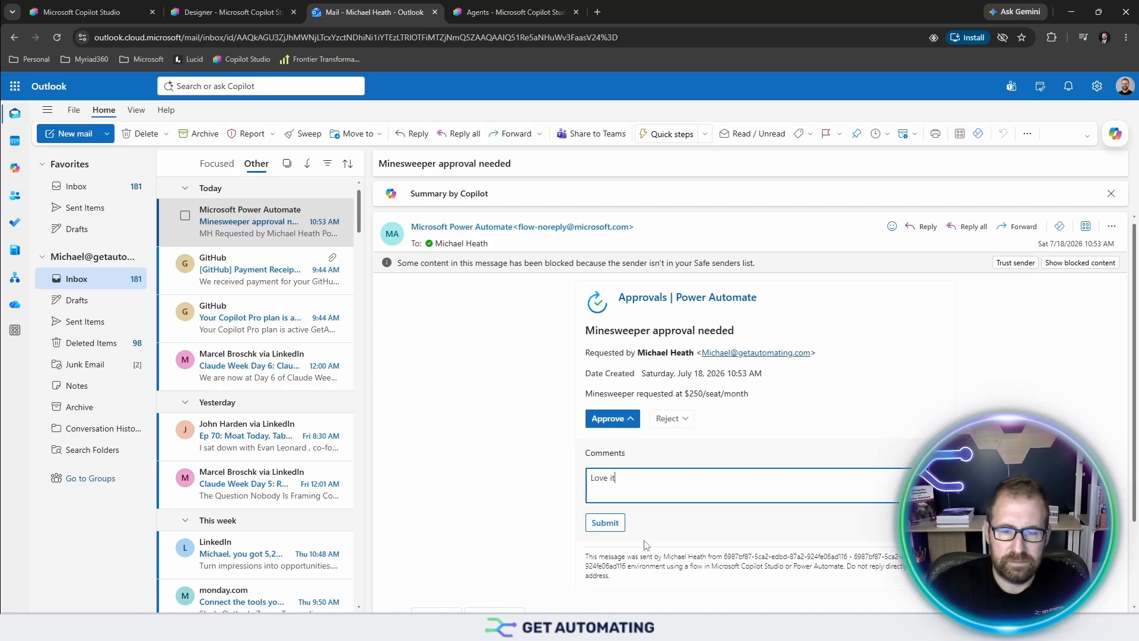
click(605, 522)
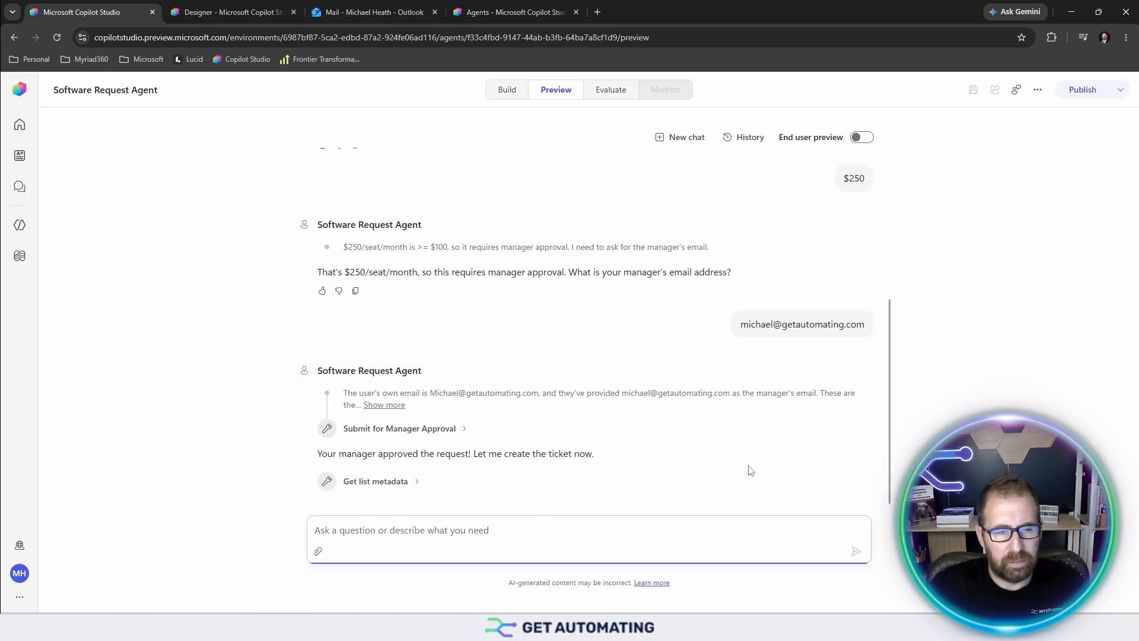